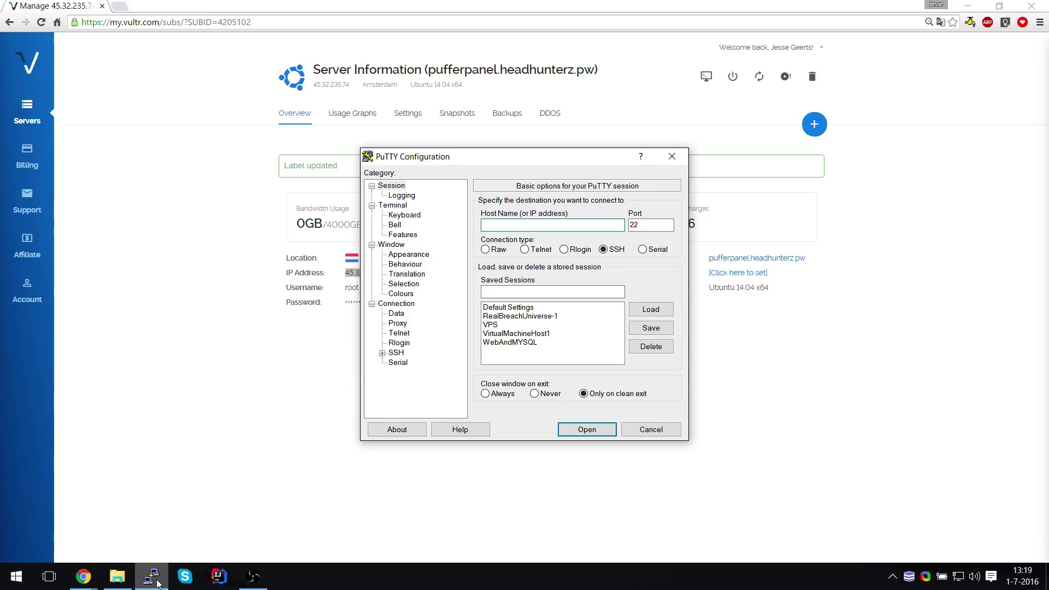
# Connect PuTTY over SSH to 45.32.235.74 on port 22, copying the root password first
pyautogui.write('45.32.235.74')
pyautogui.click(157, 584)
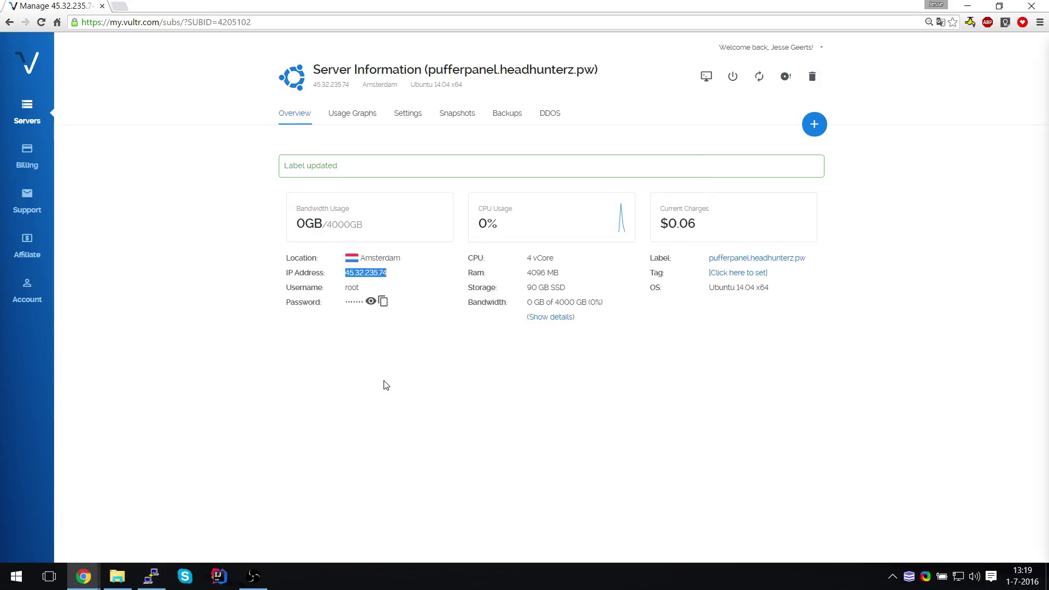
pyautogui.click(382, 302)
pyautogui.hotkey('alt', 'Tab')
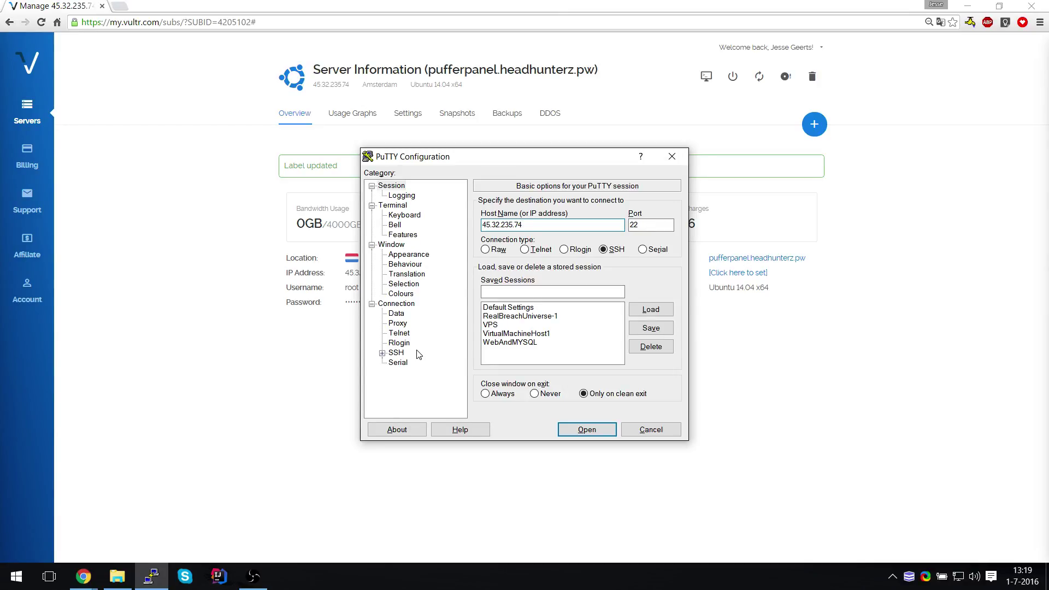
pyautogui.press('Return')
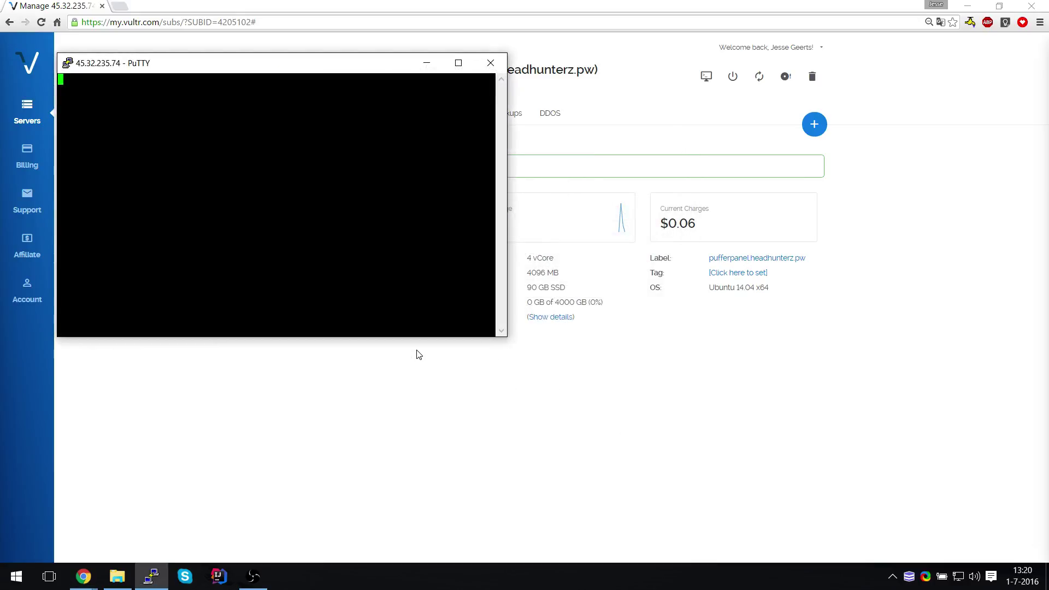
# Log in as root, run apt-get update, and maximize the terminal window
pyautogui.write('jroot')
pyautogui.press('Return')
pyautogui.press('Return')
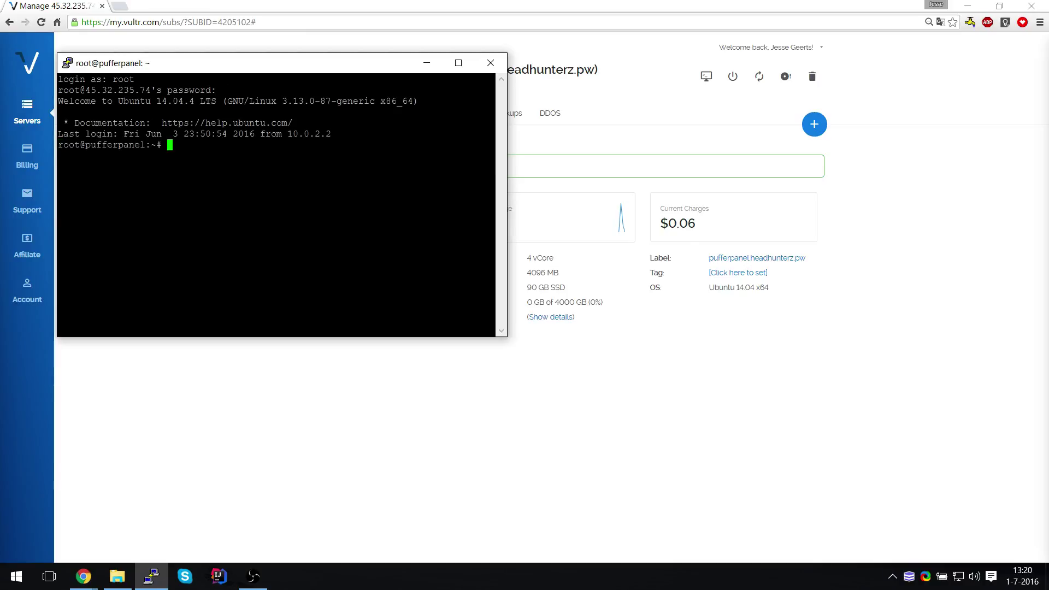
pyautogui.write('apt-get update')
pyautogui.press('Return')
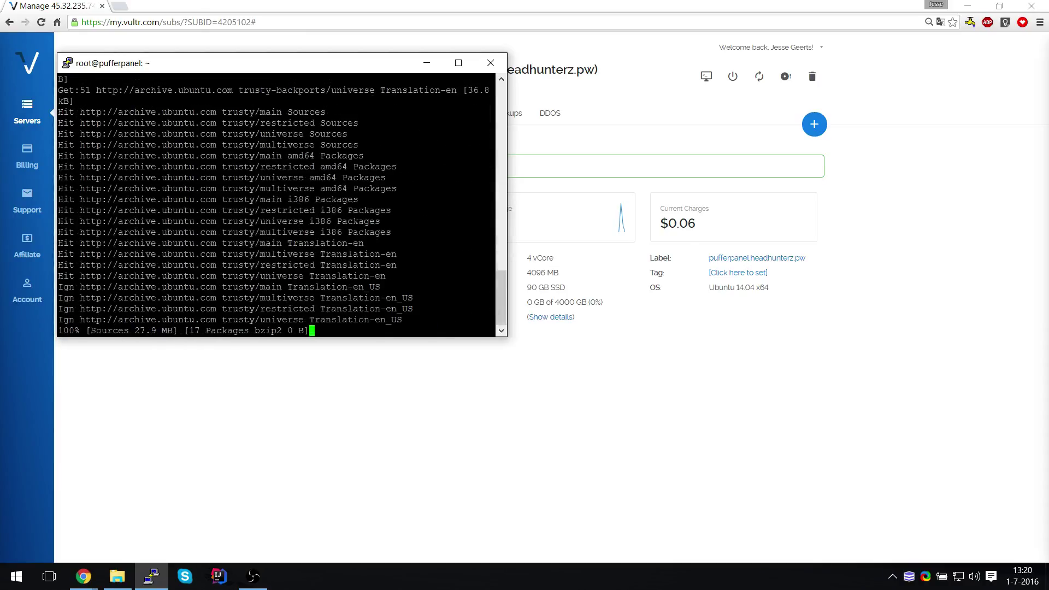
pyautogui.click(457, 63)
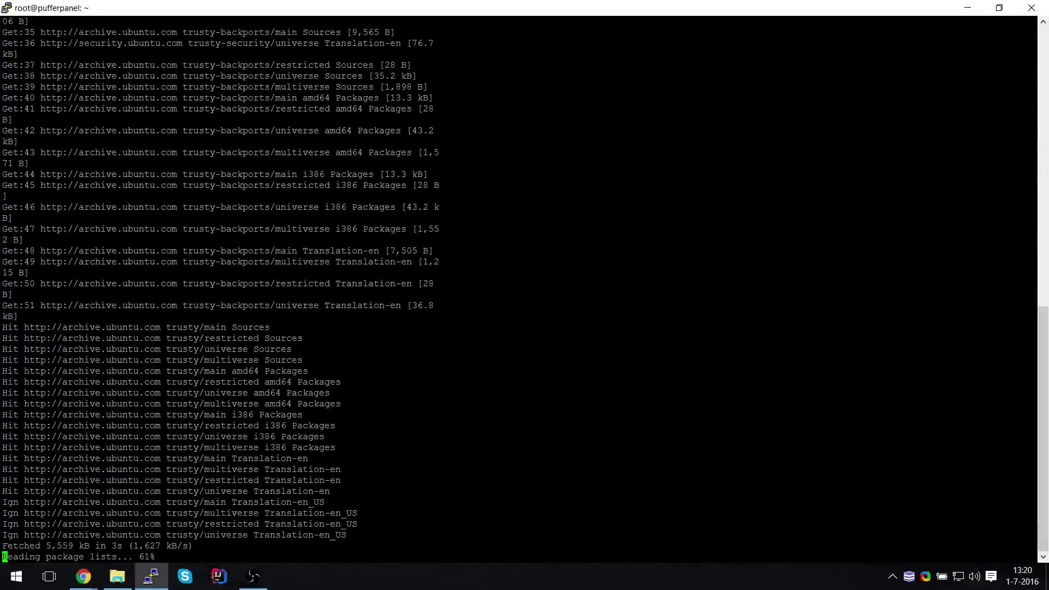
# Add the ppa:webupd8team/java repository and refresh the package lists with apt-get update
pyautogui.write('apt-a')
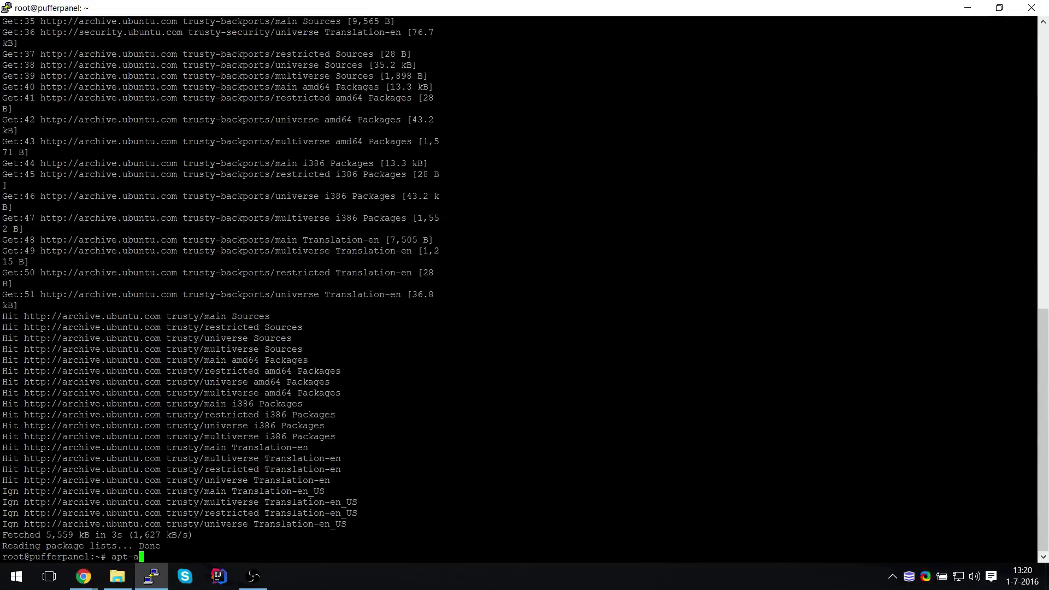
pyautogui.write('dd-repository ppa:webup')
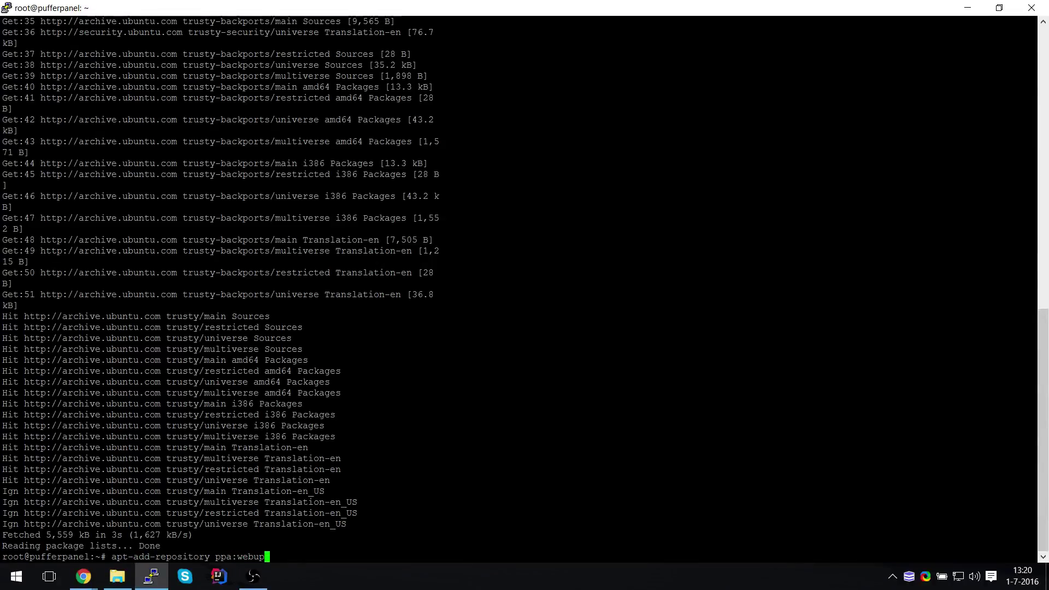
pyautogui.write('d8team/java')
pyautogui.press('Return')
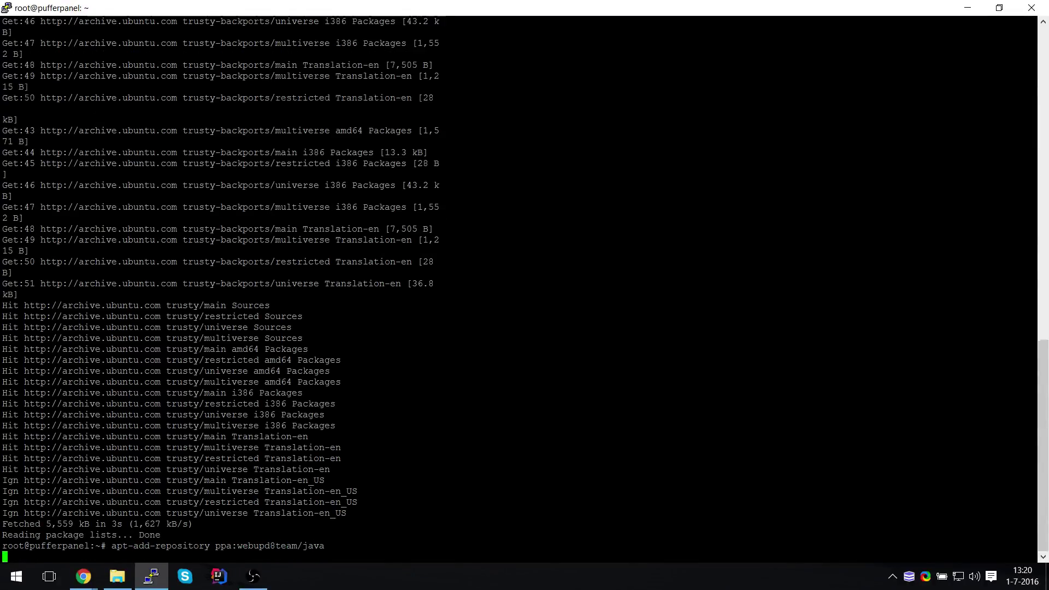
pyautogui.press('Return')
pyautogui.write('apt-get update')
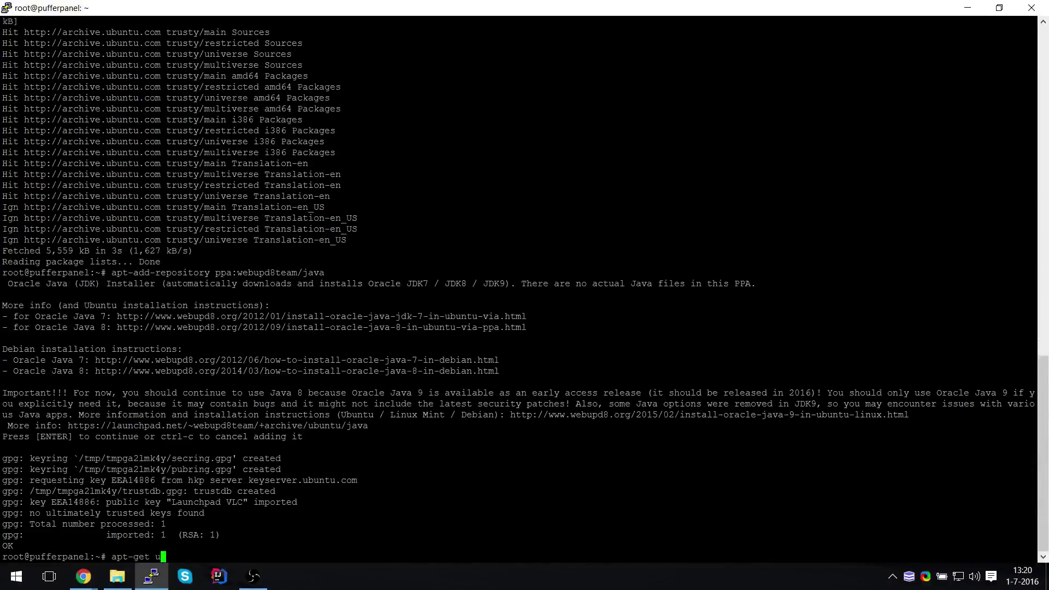
pyautogui.press('Return')
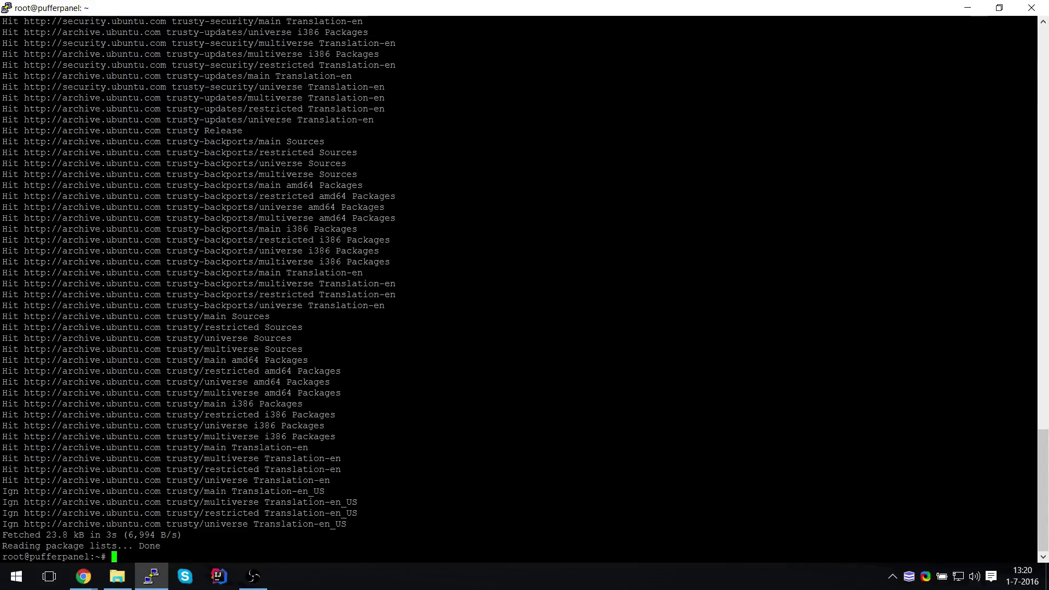
pyautogui.hotkey('alt', 'Tab')
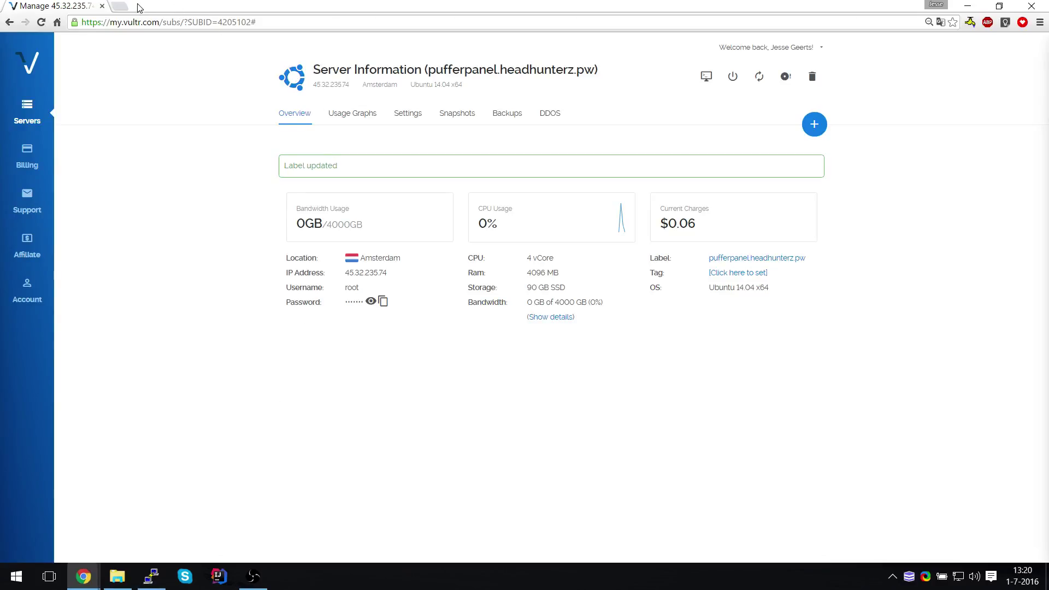
# On the MariaDB repository page, pick Ubuntu 15.10 wily, 10.1 Stable and the DigitalOcean Amsterdam mirror
pyautogui.click(122, 7)
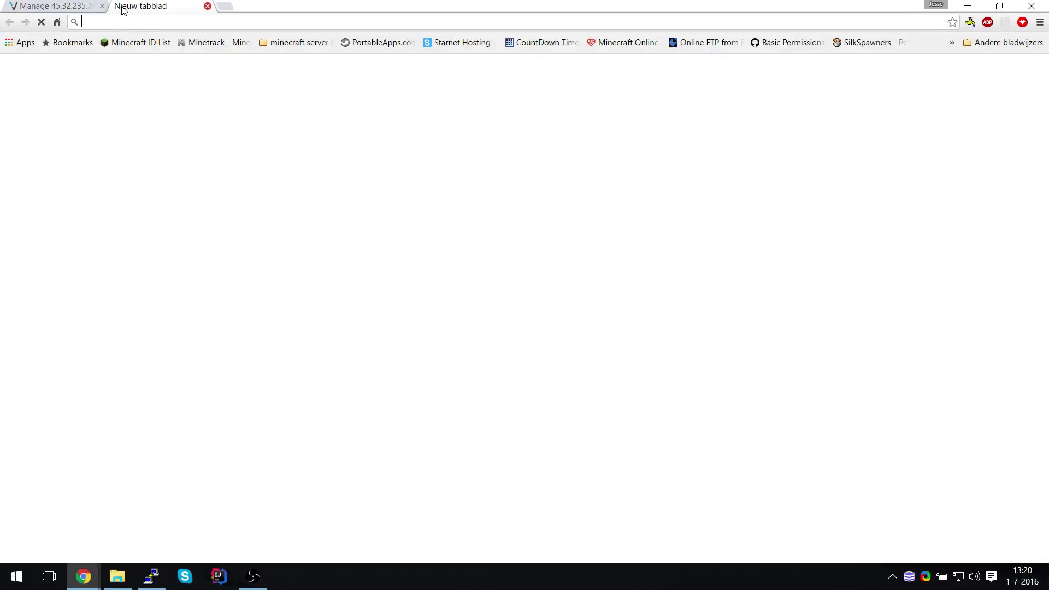
pyautogui.hotkey('alt', 'Tab')
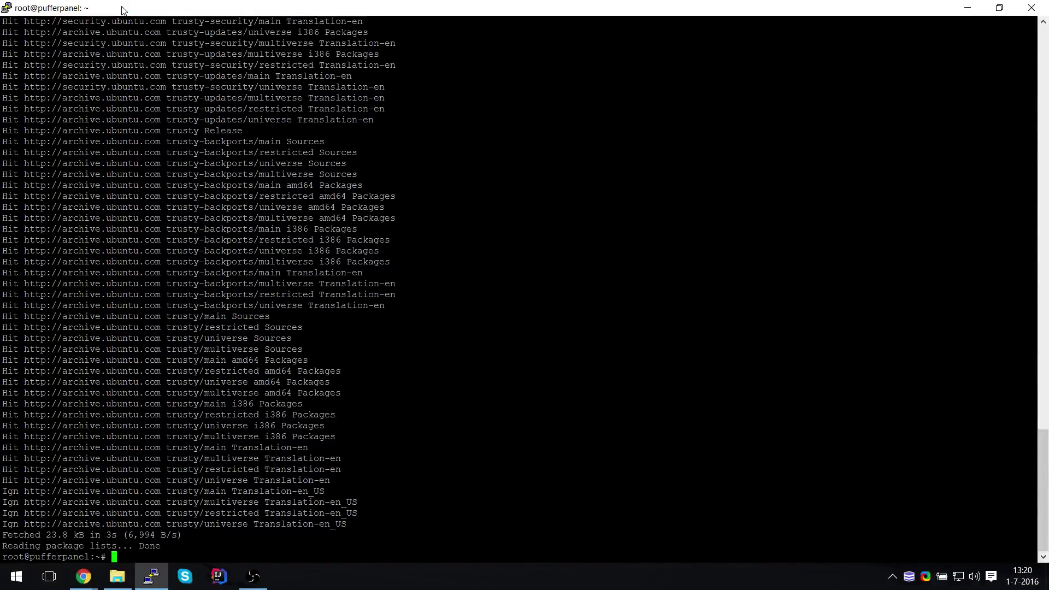
pyautogui.hotkey('alt', 'Tab')
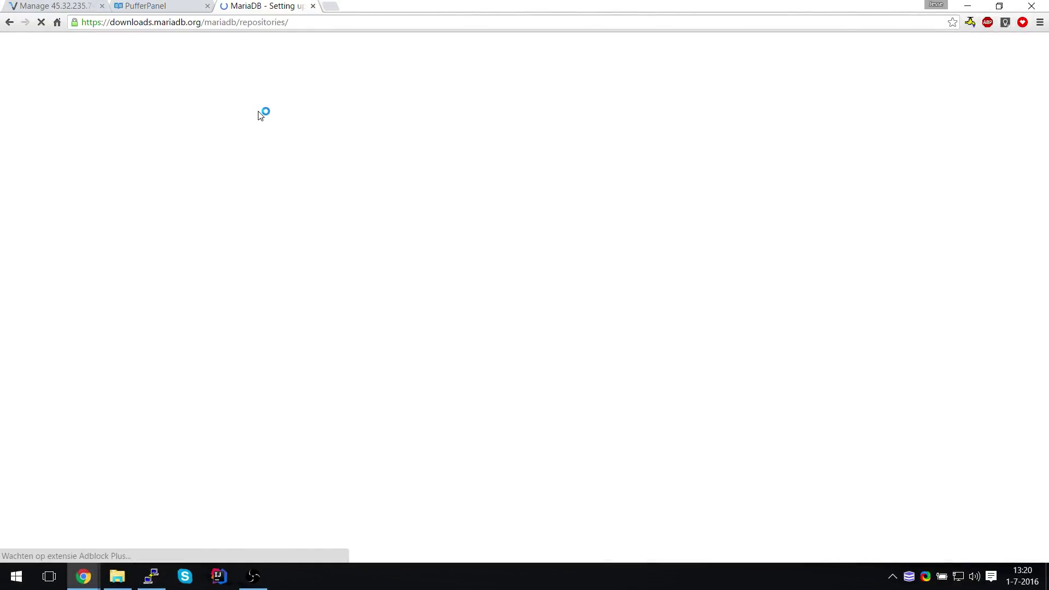
pyautogui.click(411, 245)
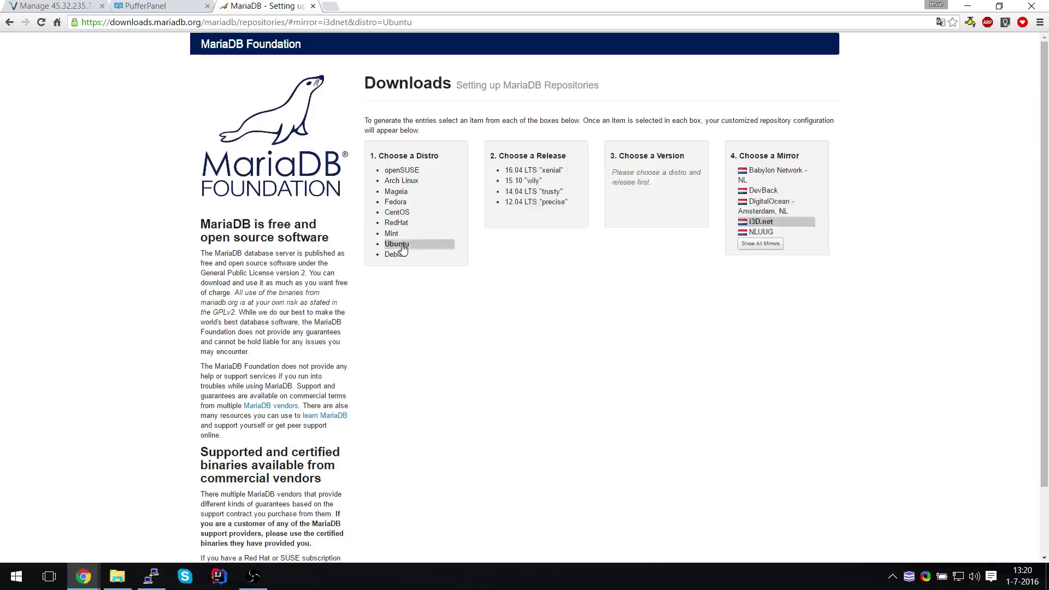
pyautogui.click(542, 181)
pyautogui.click(658, 170)
pyautogui.click(770, 223)
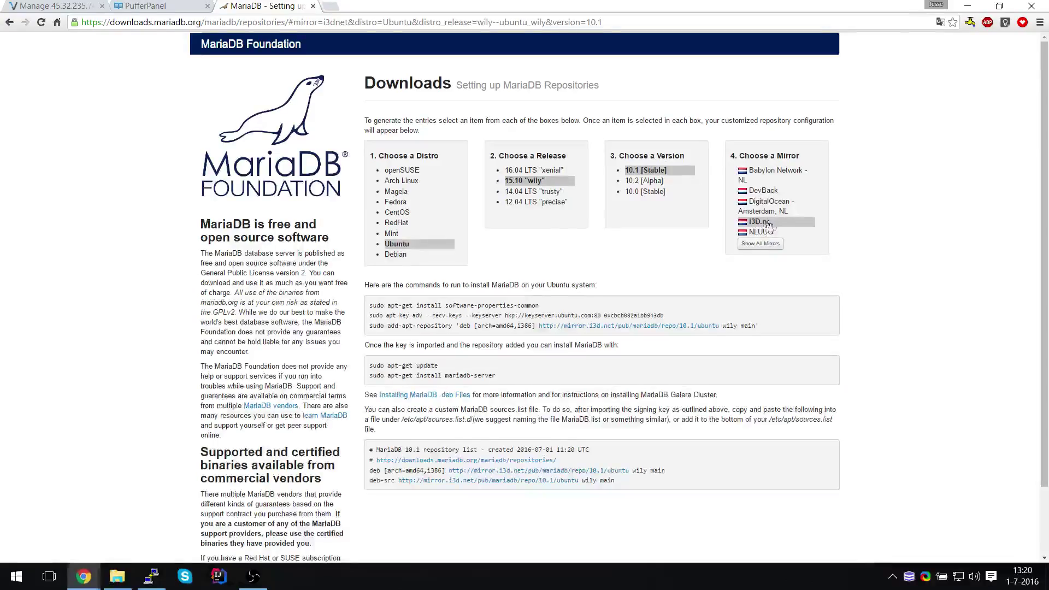
pyautogui.click(764, 210)
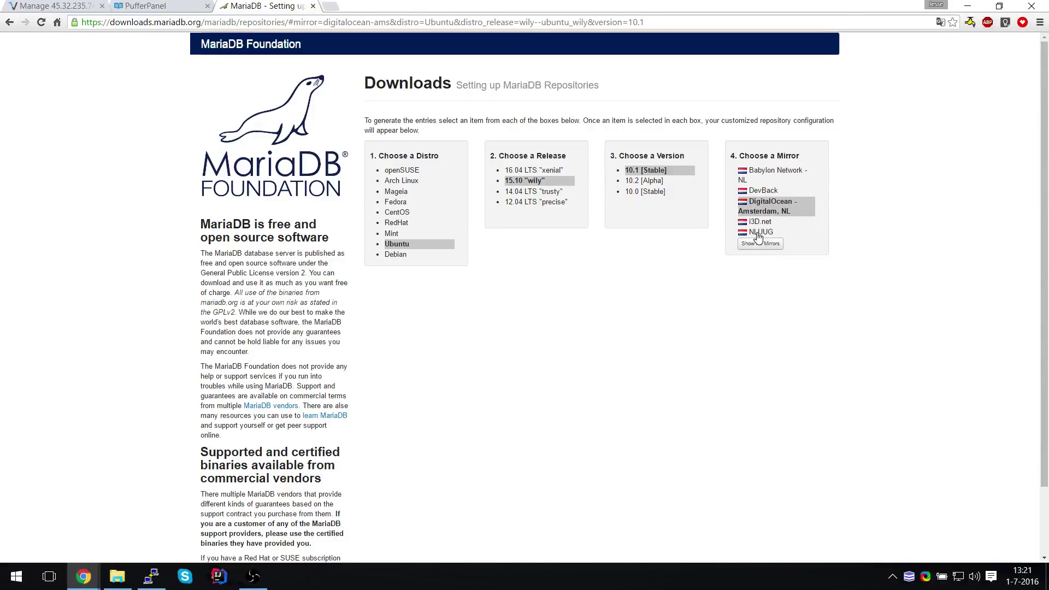
# Copy the apt-key and add-apt-repository lines and paste them into the PuTTY terminal
pyautogui.moveTo(813, 331); pyautogui.dragTo(370, 316)
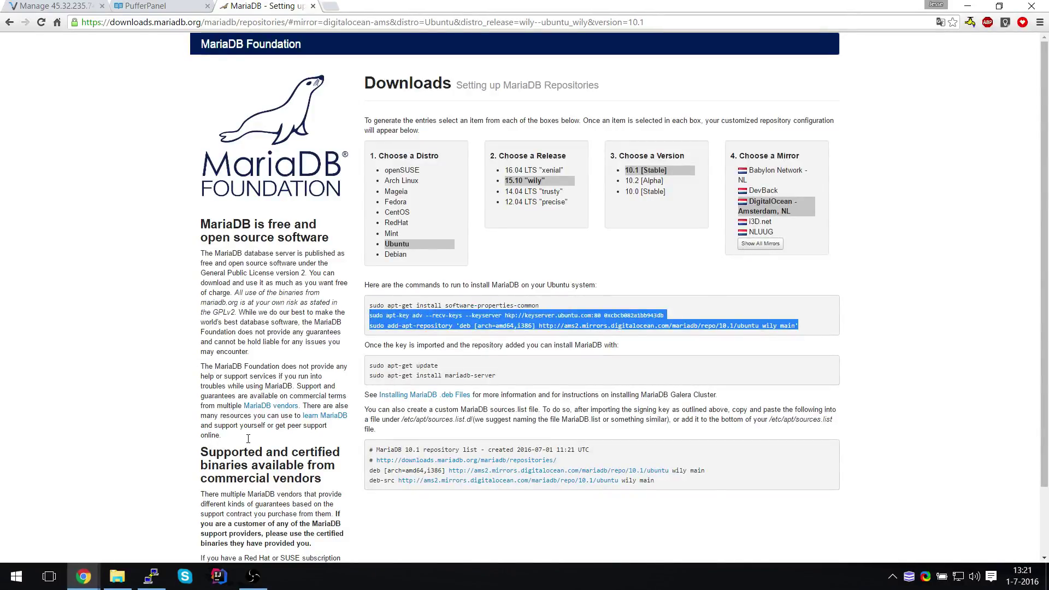
pyautogui.hotkey('ctrl', 'c')
pyautogui.hotkey('alt', 'Tab')
pyautogui.press('shift+Insert')
# Add the MariaDB repository, run apt-get update, and run the copied mariadb-server install command
pyautogui.press('Return')
pyautogui.write('apt-get update')
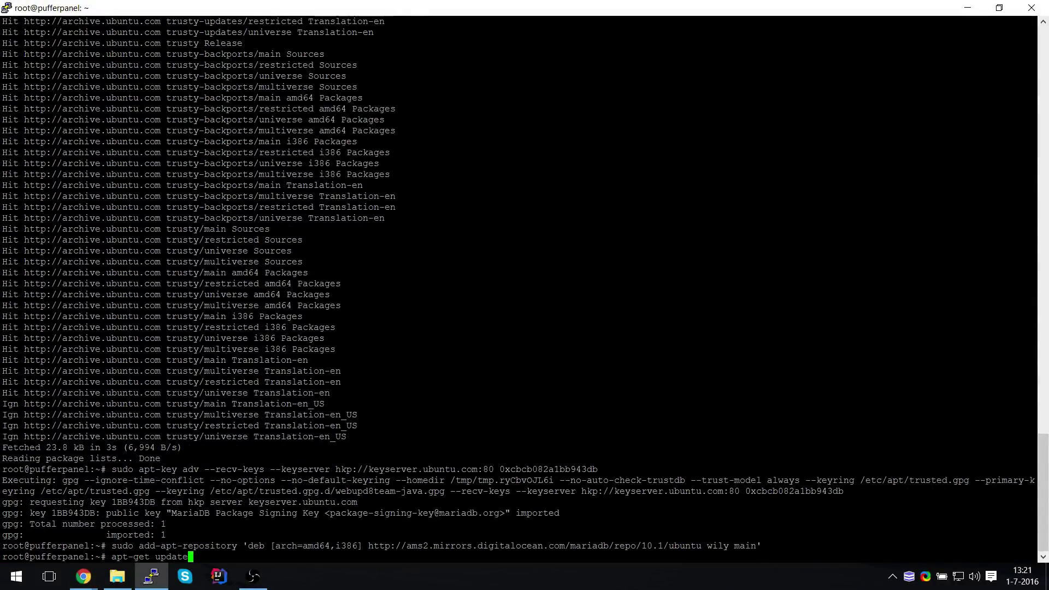
pyautogui.press('Return')
pyautogui.hotkey('alt', 'Tab')
pyautogui.moveTo(508, 377); pyautogui.dragTo(360, 383)
pyautogui.hotkey('alt', 'Tab')
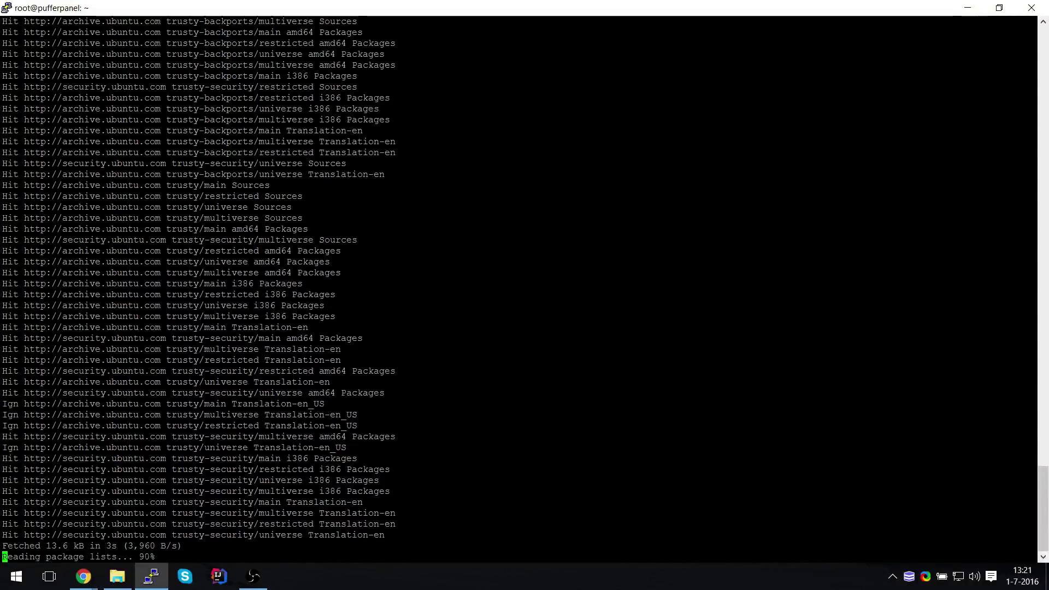
pyautogui.press('shift+Insert')
pyautogui.press('Return')
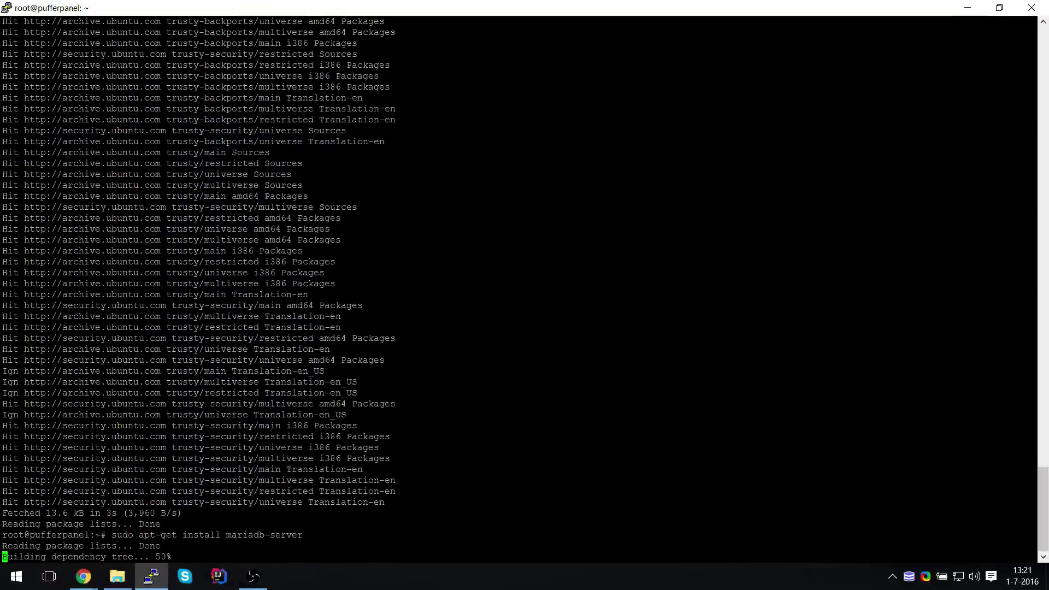
pyautogui.press('Up')
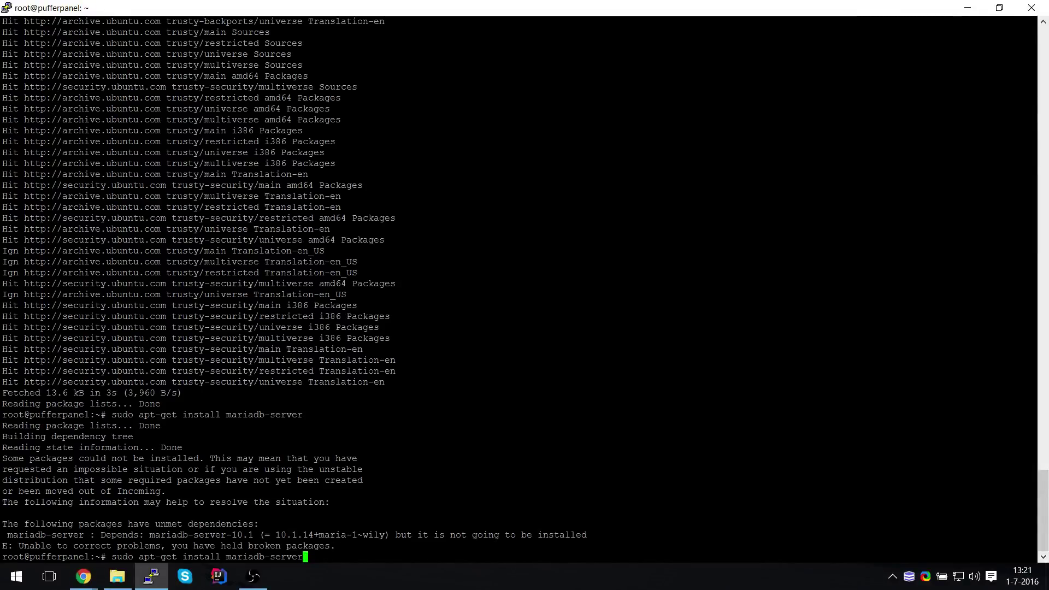
# Refresh package lists again and retry installing mariadb and mariadb-server, which fails on unmet dependencies
pyautogui.hotkey('alt', 'Tab')
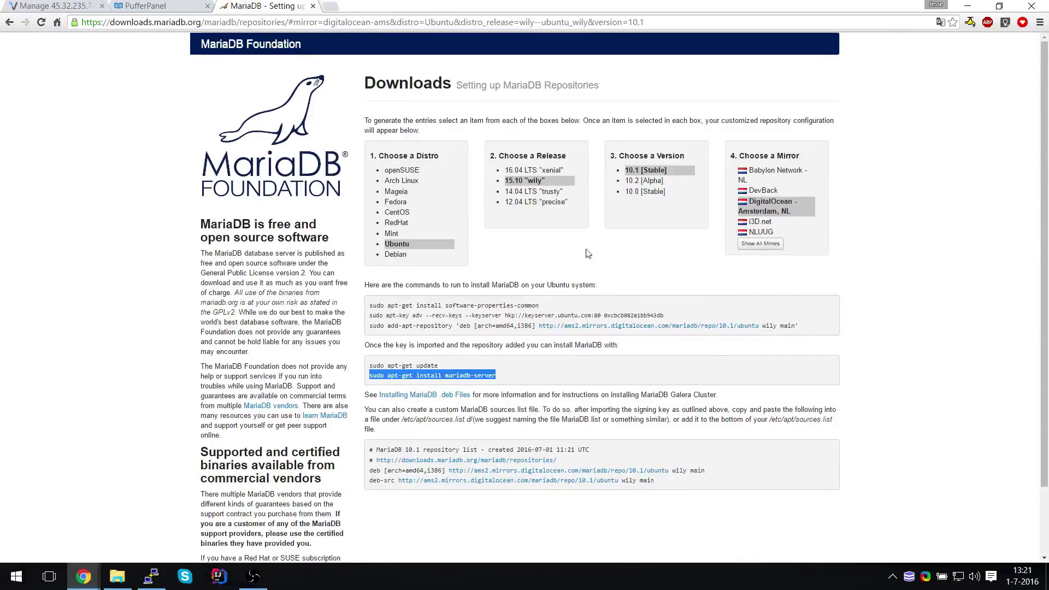
pyautogui.hotkey('alt', 'Tab')
pyautogui.hotkey('ctrl', 'c')
pyautogui.write('apt-get update')
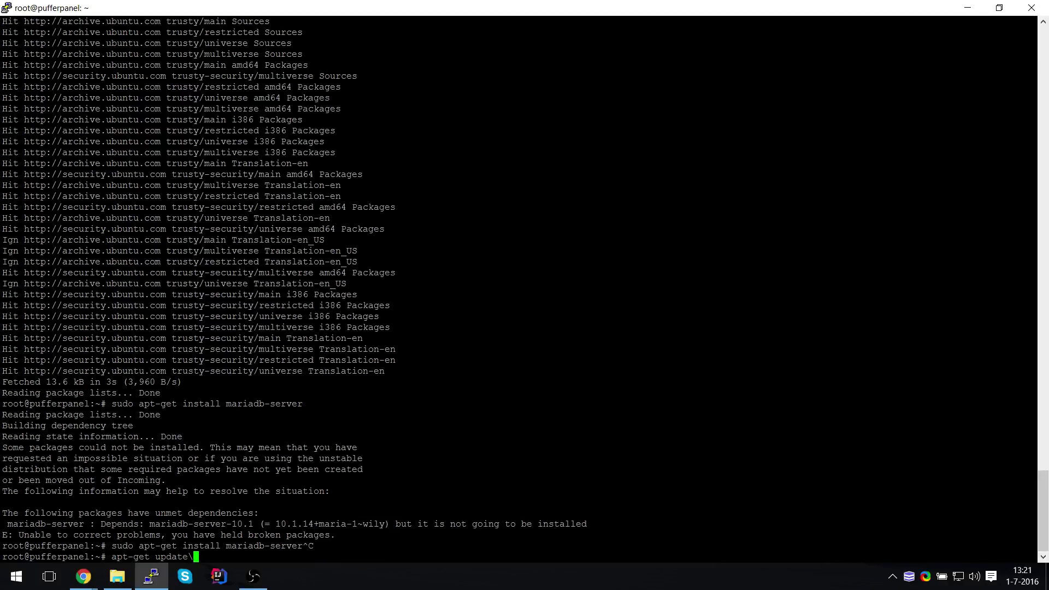
pyautogui.press('Return')
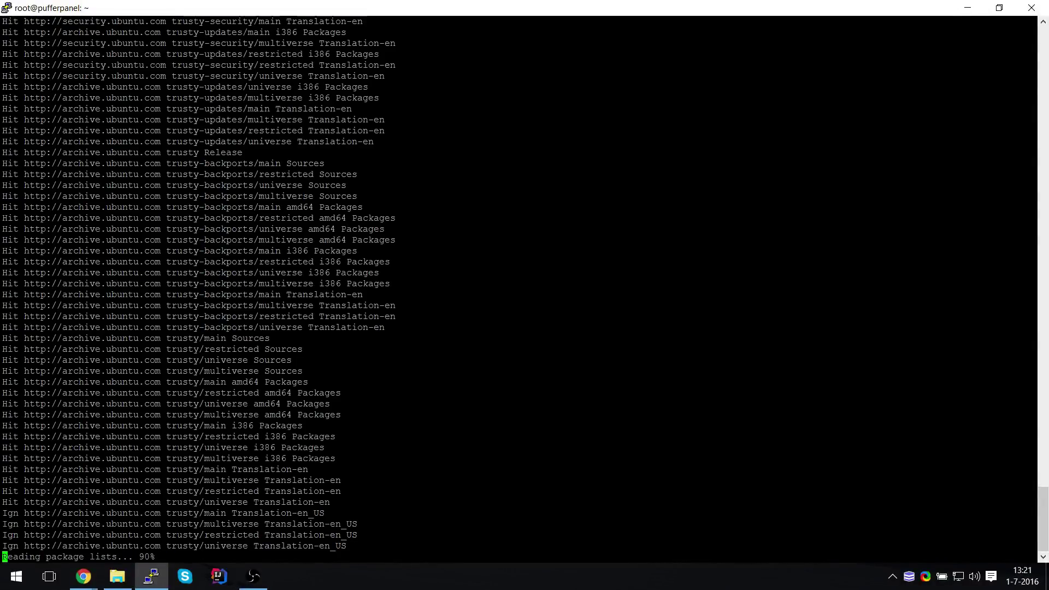
pyautogui.write('apt-get ')
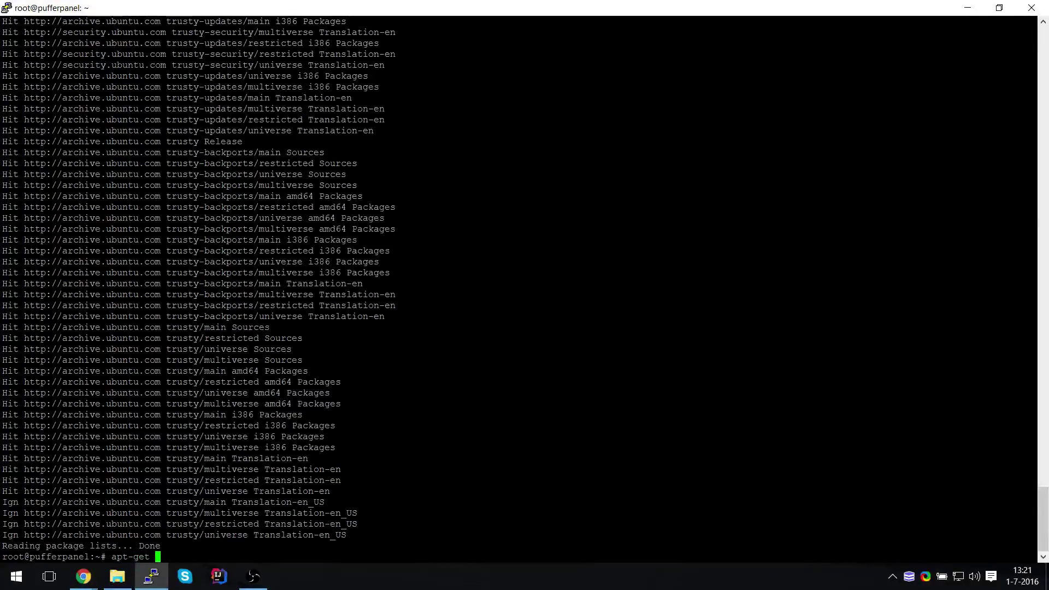
pyautogui.write('install mariadb')
pyautogui.press('Return')
pyautogui.press('Up')
pyautogui.write('-server')
pyautogui.press('Return')
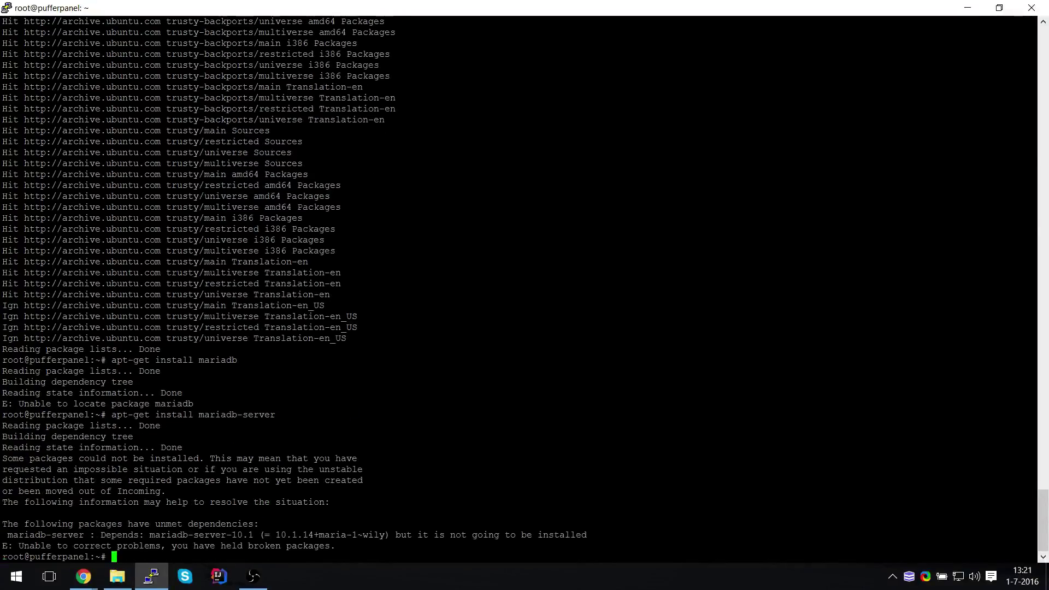
# Abandon removing a file in /etc/apt/sources.list.d and open /etc/apt/sources.list in nano instead
pyautogui.hotkey('alt', 'Tab')
pyautogui.tripleClick(557, 305)
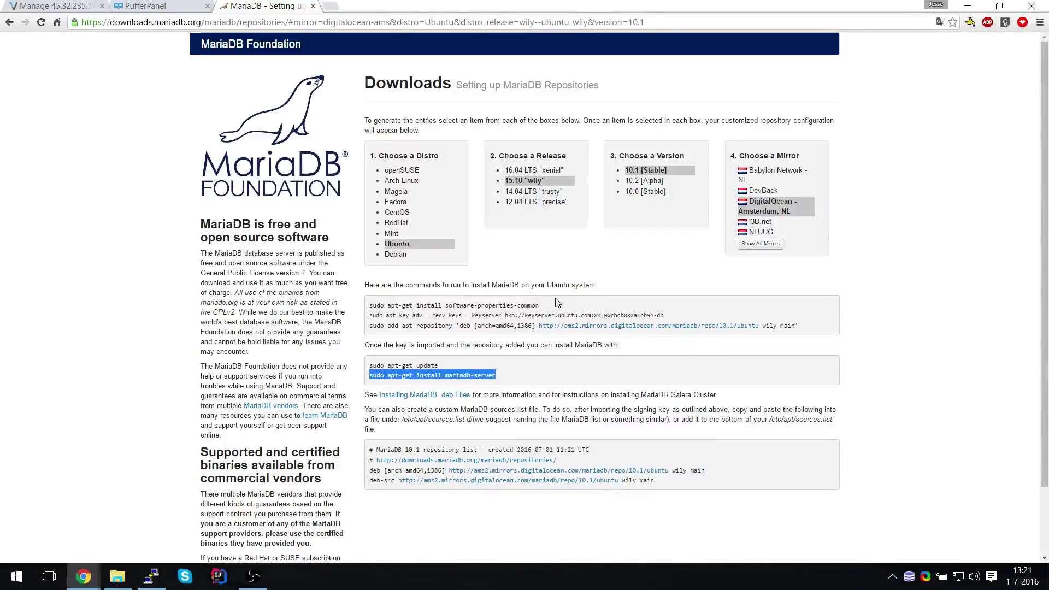
pyautogui.hotkey('alt', 'Tab')
pyautogui.write('rm /etc/')
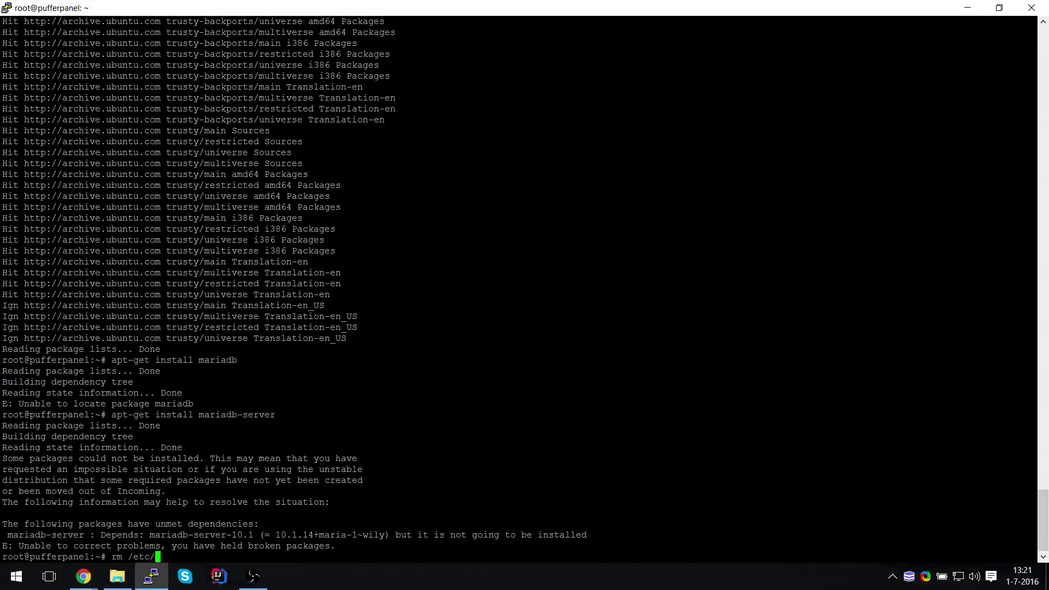
pyautogui.write('apt/so')
pyautogui.press('Tab')
pyautogui.press('Tab')
pyautogui.press('Tab')
pyautogui.press('Tab')
pyautogui.press('Tab')
pyautogui.write('d/')
pyautogui.press('Tab')
pyautogui.press('Tab')
pyautogui.press('Tab')
pyautogui.press('Tab')
pyautogui.press('Tab')
pyautogui.press('BackSpace')
pyautogui.press('BackSpace')
pyautogui.press('BackSpace')
pyautogui.press('BackSpace')
pyautogui.press('BackSpace')
pyautogui.press('BackSpace')
pyautogui.press('BackSpace')
pyautogui.press('BackSpace')
pyautogui.press('BackSpace')
pyautogui.press('BackSpace')
pyautogui.press('BackSpace')
pyautogui.hotkey('ctrl', 'c')
pyautogui.write('nano /')
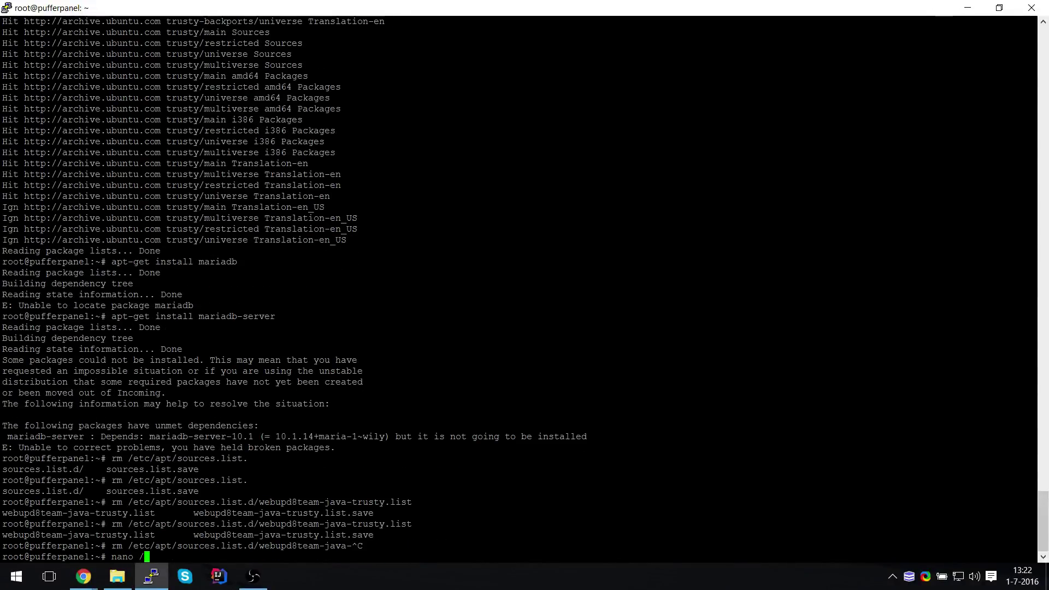
pyautogui.write('etc/apt/so7')
pyautogui.press('Return')
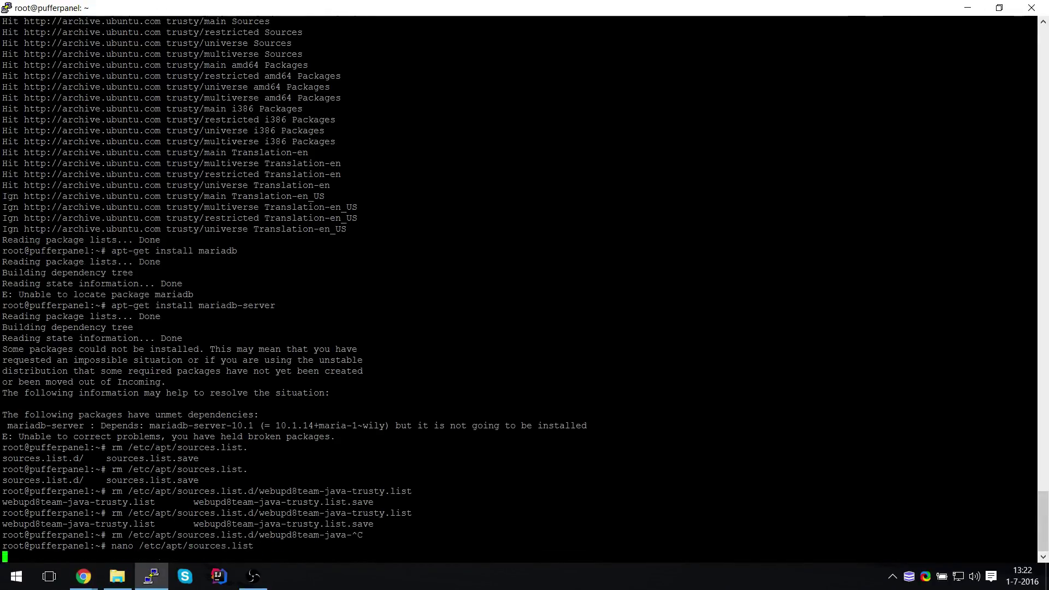
# Edit the end of sources.list, save it, and run apt-get update
pyautogui.press('pagedown')
pyautogui.press('pagedown')
pyautogui.write(']')
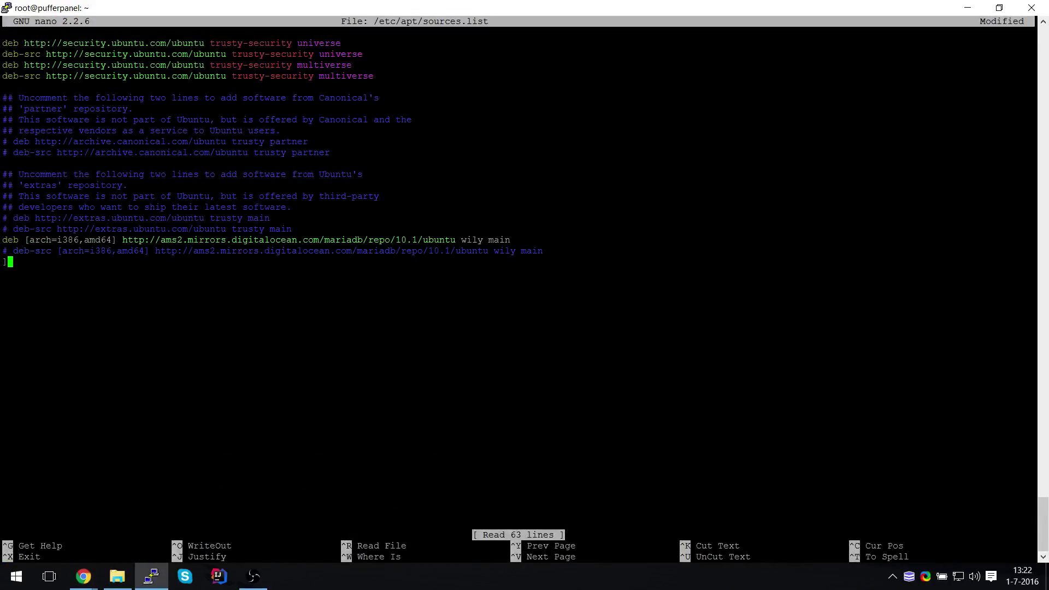
pyautogui.press('Delete')
pyautogui.press('Delete')
pyautogui.hotkey('ctrl', 'x')
pyautogui.press('y')
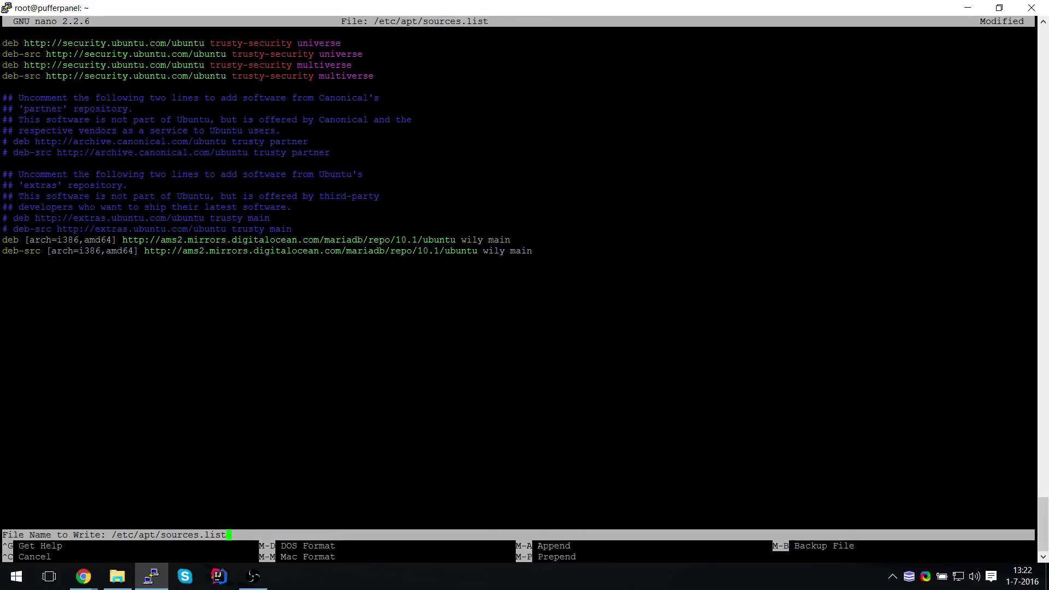
pyautogui.press('Return')
pyautogui.write('apt-get update')
pyautogui.press('Return')
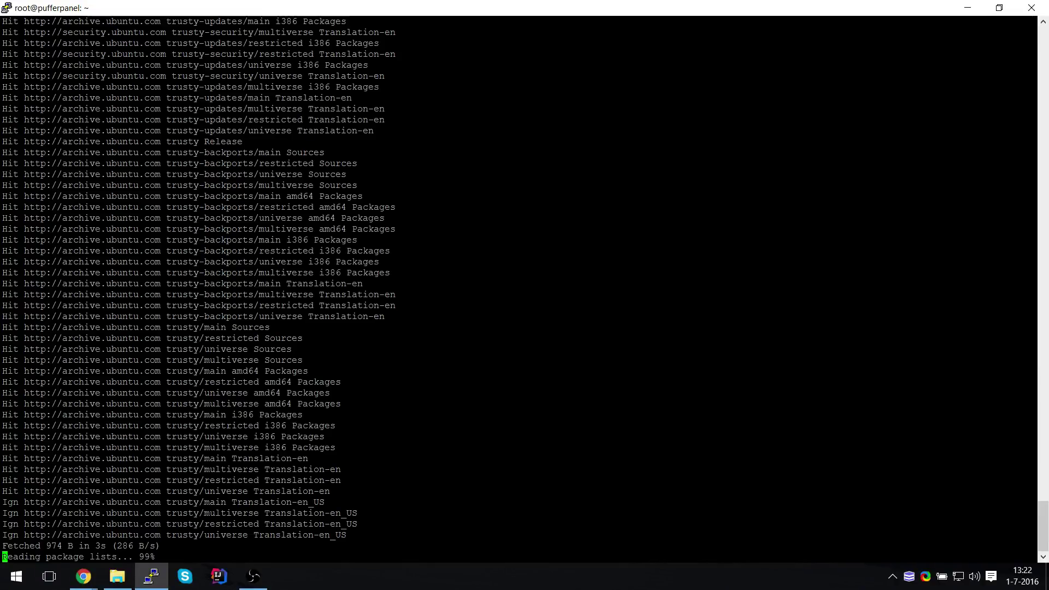
# Retry the mariadb-server install, then reopen /etc/apt/sources.list in nano
pyautogui.write('nano /etc/apt/sources.list')
pyautogui.press('Up')
pyautogui.press('Up')
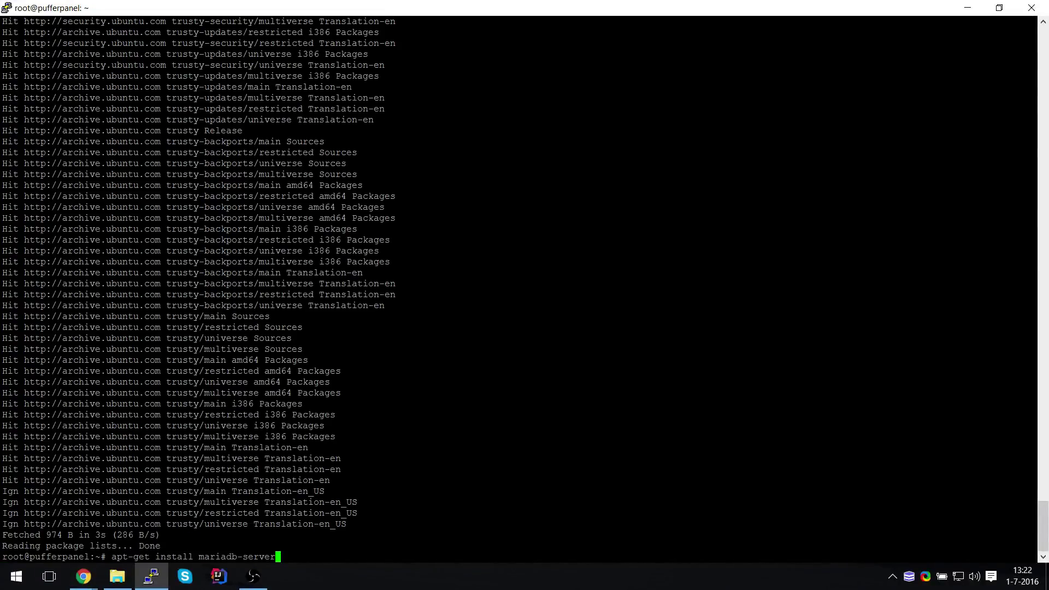
pyautogui.press('Return')
pyautogui.press('Up')
pyautogui.press('Up')
pyautogui.press('Return')
# Delete the MariaDB deb and deb-src lines at the file's end, save, and run apt-get update
pyautogui.hotkey('alt', '/')
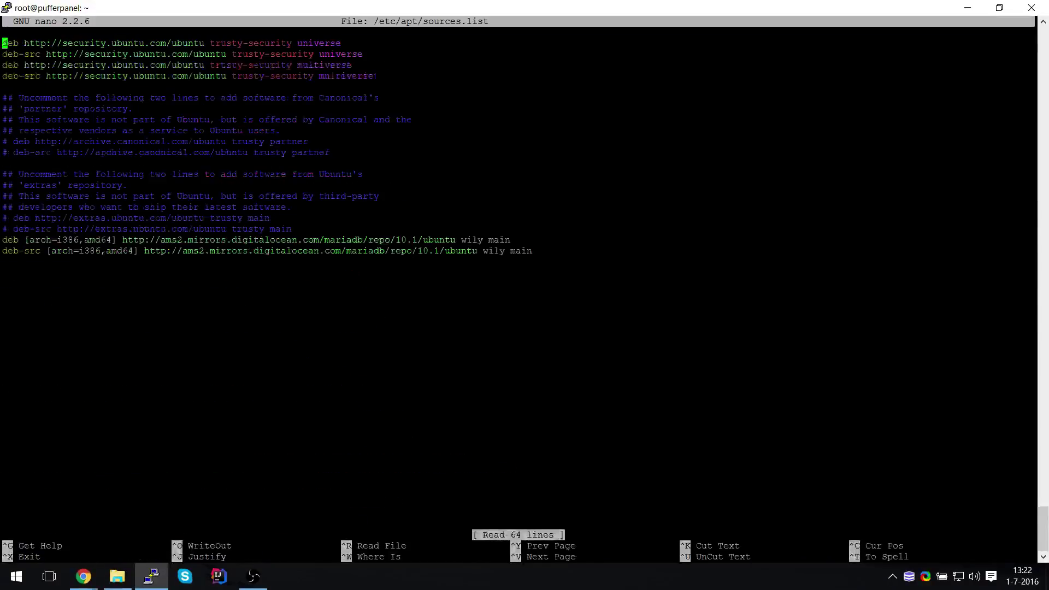
pyautogui.hotkey('ctrl', 'g')
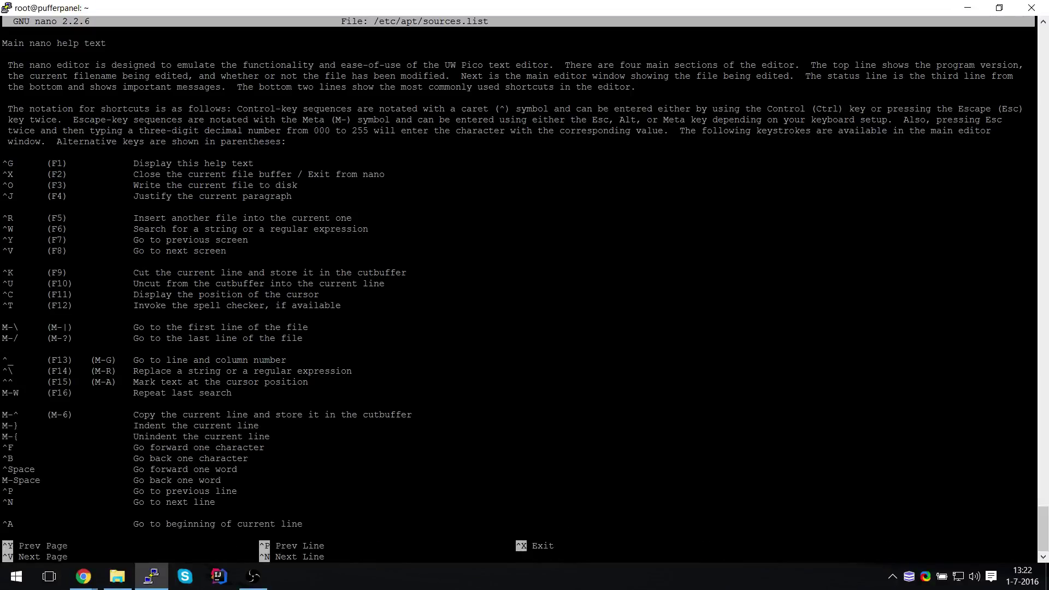
pyautogui.hotkey('ctrl', 'x')
pyautogui.press('BackSpace')
pyautogui.press('BackSpace')
pyautogui.press('BackSpace')
pyautogui.press('BackSpace')
pyautogui.press('BackSpace')
pyautogui.press('BackSpace')
pyautogui.press('BackSpace')
pyautogui.press('BackSpace')
pyautogui.press('BackSpace')
pyautogui.press('BackSpace')
pyautogui.press('BackSpace')
pyautogui.press('BackSpace')
pyautogui.press('BackSpace')
pyautogui.press('BackSpace')
pyautogui.press('BackSpace')
pyautogui.press('BackSpace')
pyautogui.press('BackSpace')
pyautogui.press('BackSpace')
pyautogui.press('BackSpace')
pyautogui.press('BackSpace')
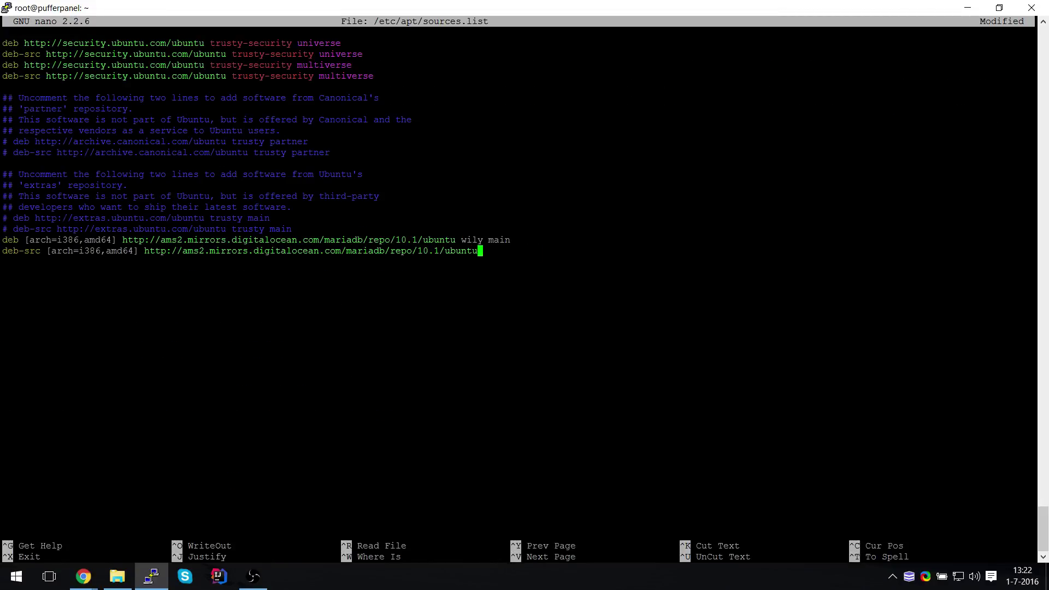
pyautogui.press('BackSpace')
pyautogui.press('BackSpace')
pyautogui.press('BackSpace')
pyautogui.press('BackSpace')
pyautogui.press('BackSpace')
pyautogui.press('BackSpace')
pyautogui.press('BackSpace')
pyautogui.press('BackSpace')
pyautogui.press('BackSpace')
pyautogui.press('BackSpace')
pyautogui.press('BackSpace')
pyautogui.press('BackSpace')
pyautogui.press('BackSpace')
pyautogui.press('BackSpace')
pyautogui.press('BackSpace')
pyautogui.press('BackSpace')
pyautogui.press('BackSpace')
pyautogui.press('BackSpace')
pyautogui.press('BackSpace')
pyautogui.press('BackSpace')
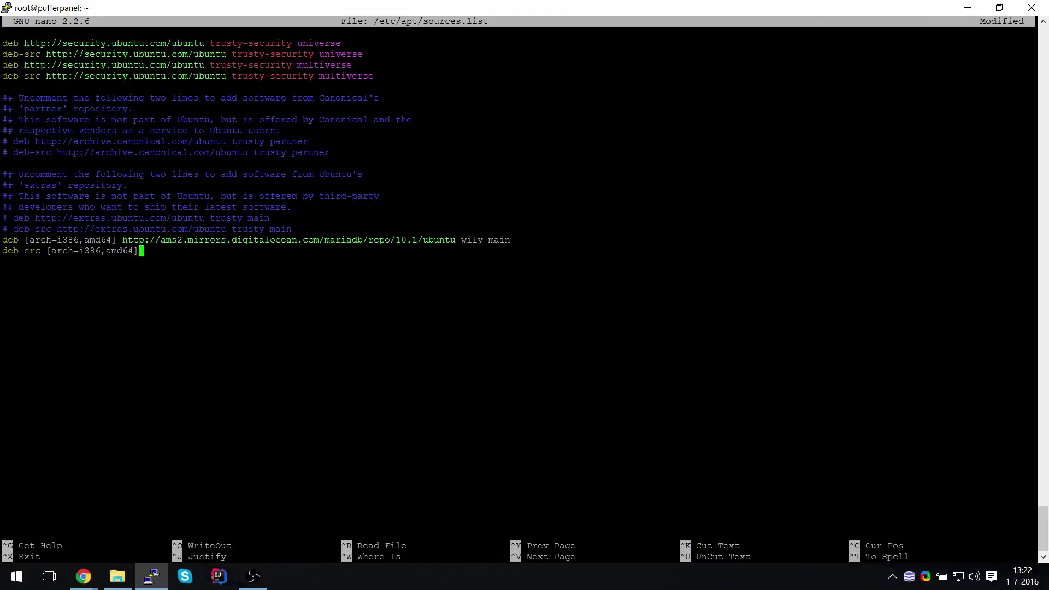
pyautogui.press('BackSpace')
pyautogui.press('BackSpace')
pyautogui.press('BackSpace')
pyautogui.press('BackSpace')
pyautogui.press('BackSpace')
pyautogui.press('BackSpace')
pyautogui.press('BackSpace')
pyautogui.press('BackSpace')
pyautogui.press('BackSpace')
pyautogui.press('BackSpace')
pyautogui.press('BackSpace')
pyautogui.press('BackSpace')
pyautogui.press('BackSpace')
pyautogui.press('BackSpace')
pyautogui.press('BackSpace')
pyautogui.press('BackSpace')
pyautogui.press('BackSpace')
pyautogui.press('BackSpace')
pyautogui.press('BackSpace')
pyautogui.press('BackSpace')
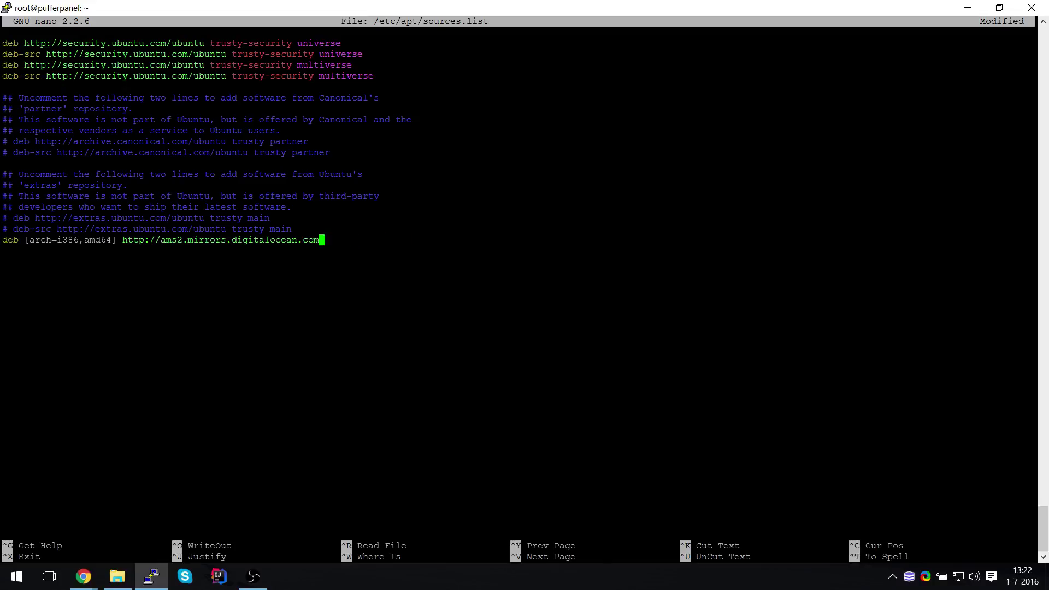
pyautogui.press('BackSpace')
pyautogui.press('BackSpace')
pyautogui.press('BackSpace')
pyautogui.press('BackSpace')
pyautogui.press('BackSpace')
pyautogui.press('BackSpace')
pyautogui.press('BackSpace')
pyautogui.press('BackSpace')
pyautogui.press('BackSpace')
pyautogui.press('BackSpace')
pyautogui.press('BackSpace')
pyautogui.press('BackSpace')
pyautogui.press('BackSpace')
pyautogui.press('BackSpace')
pyautogui.press('BackSpace')
pyautogui.press('BackSpace')
pyautogui.press('BackSpace')
pyautogui.press('BackSpace')
pyautogui.press('BackSpace')
pyautogui.press('BackSpace')
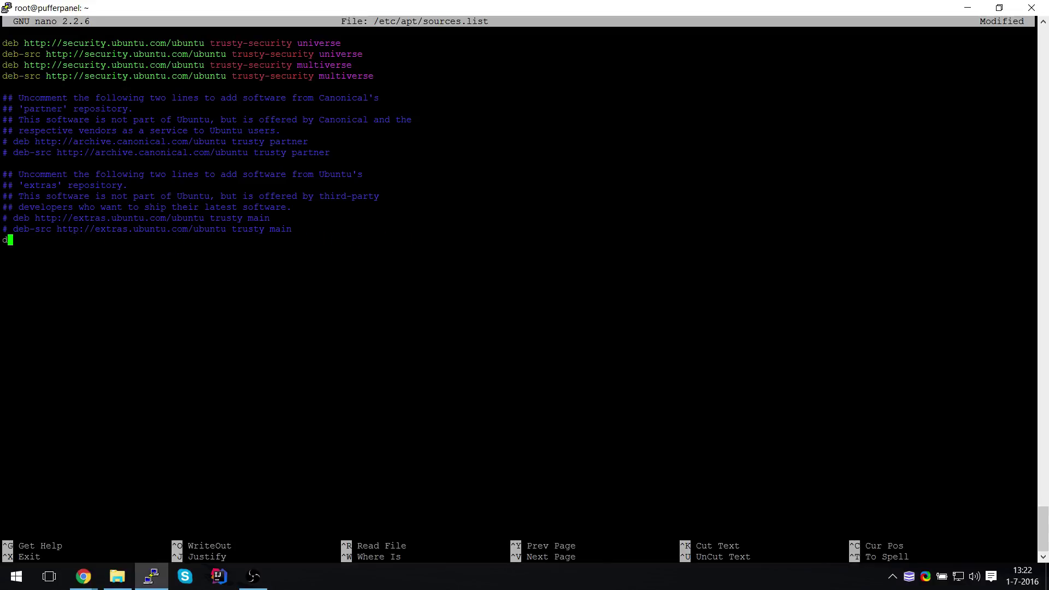
pyautogui.hotkey('ctrl', 'x')
pyautogui.press('y')
pyautogui.press('Return')
pyautogui.write('apt-get update')
pyautogui.press('Return')
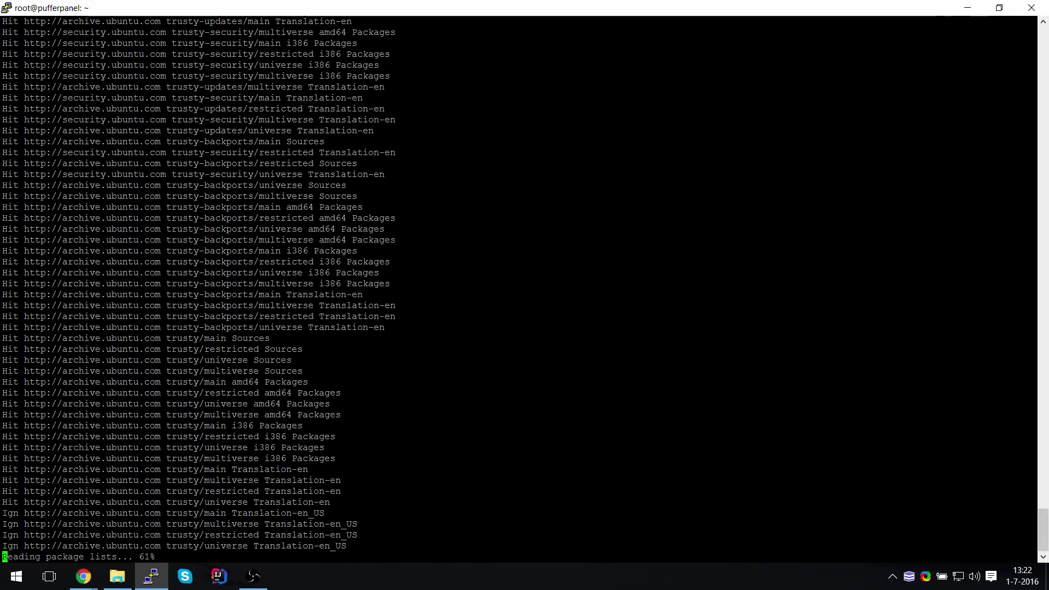
# Run apt-get install for zip, unzip, nano, htop, iptraf, pydf, ncdu, git and vnstat, declining the first prompt
pyautogui.write('apt-')
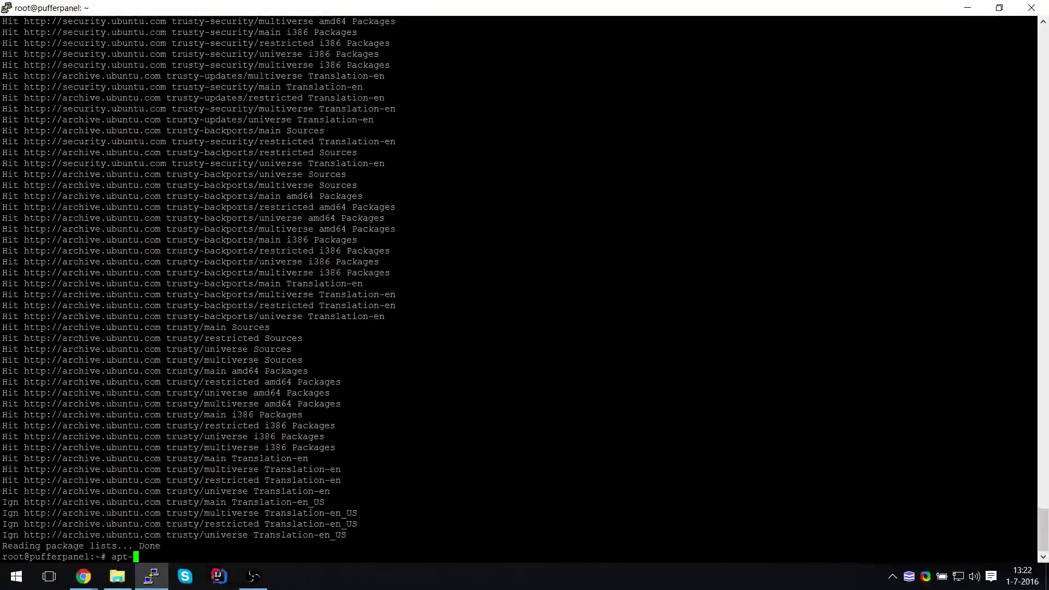
pyautogui.press('BackSpace')
pyautogui.press('BackSpace')
pyautogui.press('BackSpace')
pyautogui.hotkey('alt', 'Tab')
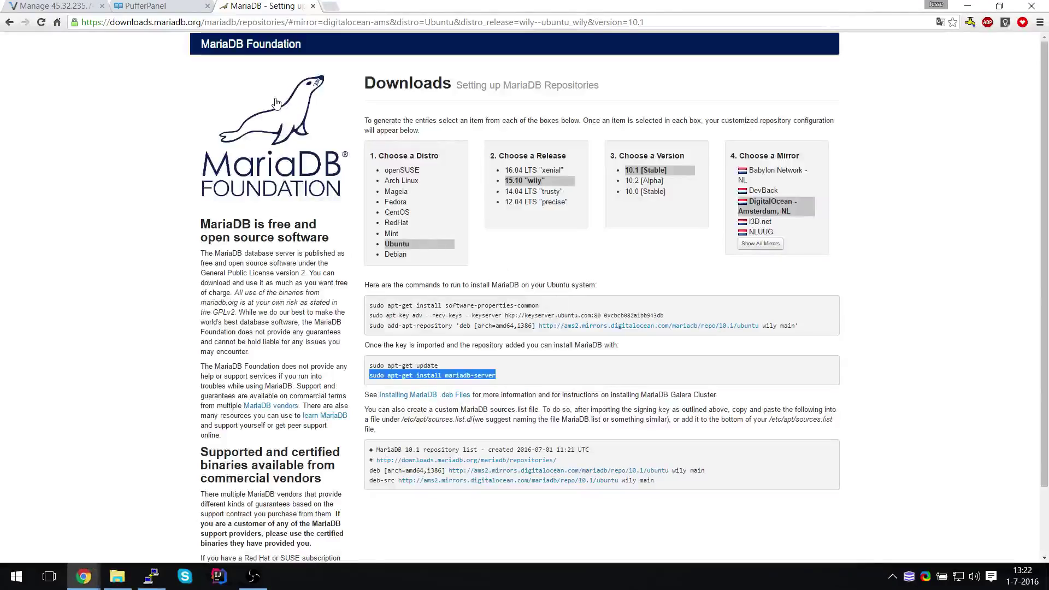
pyautogui.hotkey('alt', 'Tab')
pyautogui.write('apt-get zip')
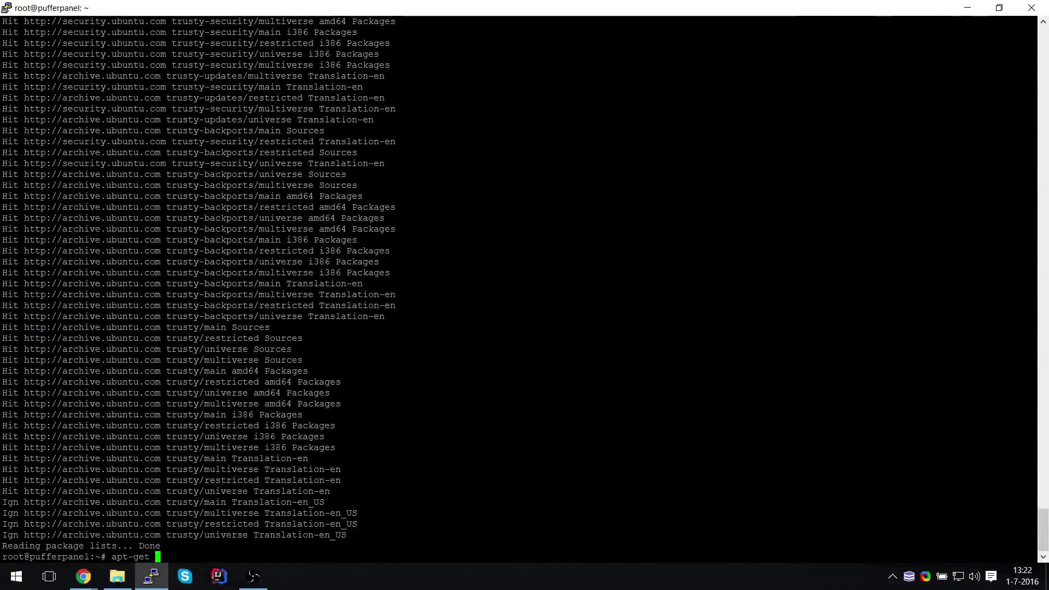
pyautogui.press('BackSpace')
pyautogui.press('BackSpace')
pyautogui.press('BackSpace')
pyautogui.press('BackSpace')
pyautogui.write('install zip unzip nano ')
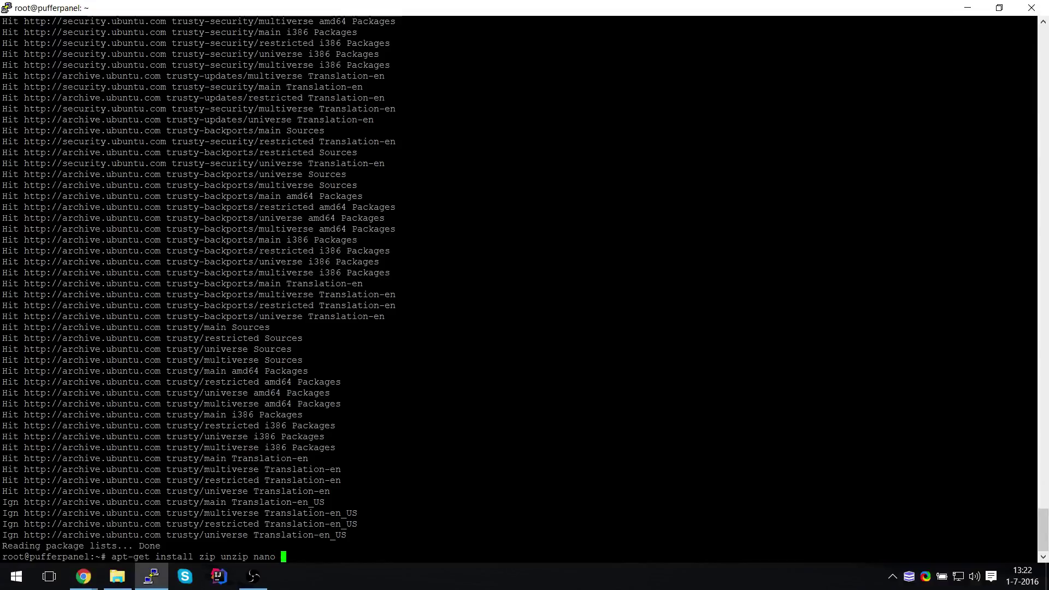
pyautogui.write('htop iptraf pydf ncdu git vnstat pydf')
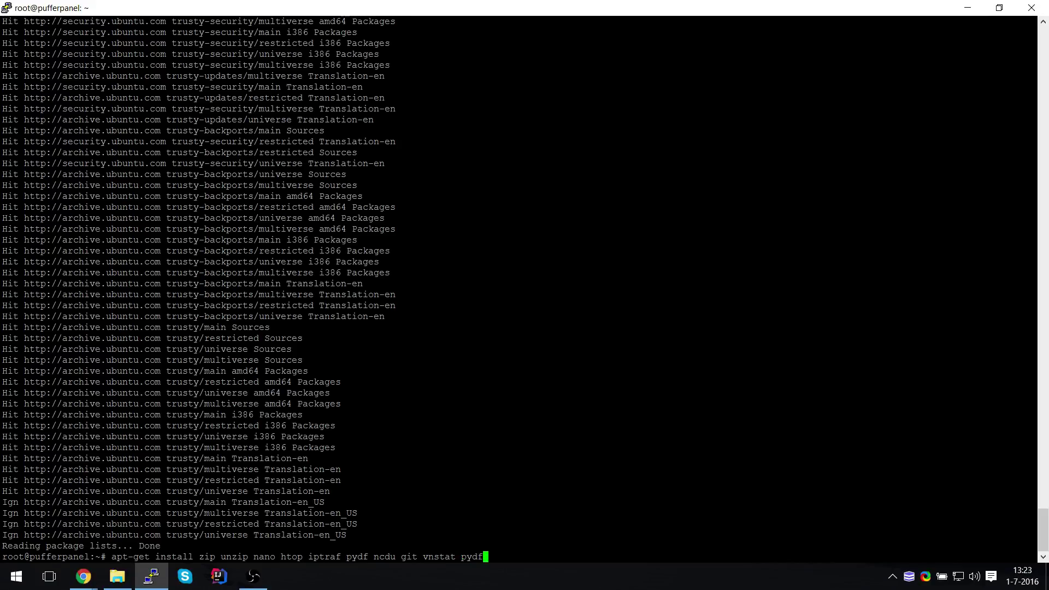
pyautogui.press('BackSpace')
pyautogui.press('BackSpace')
pyautogui.press('BackSpace')
pyautogui.press('BackSpace')
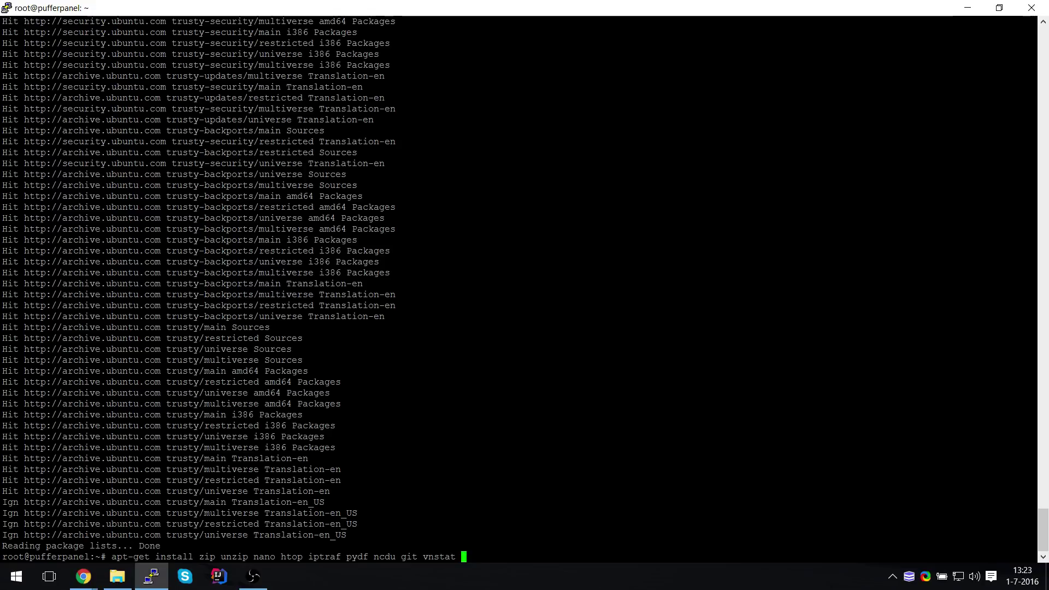
pyautogui.press('Return')
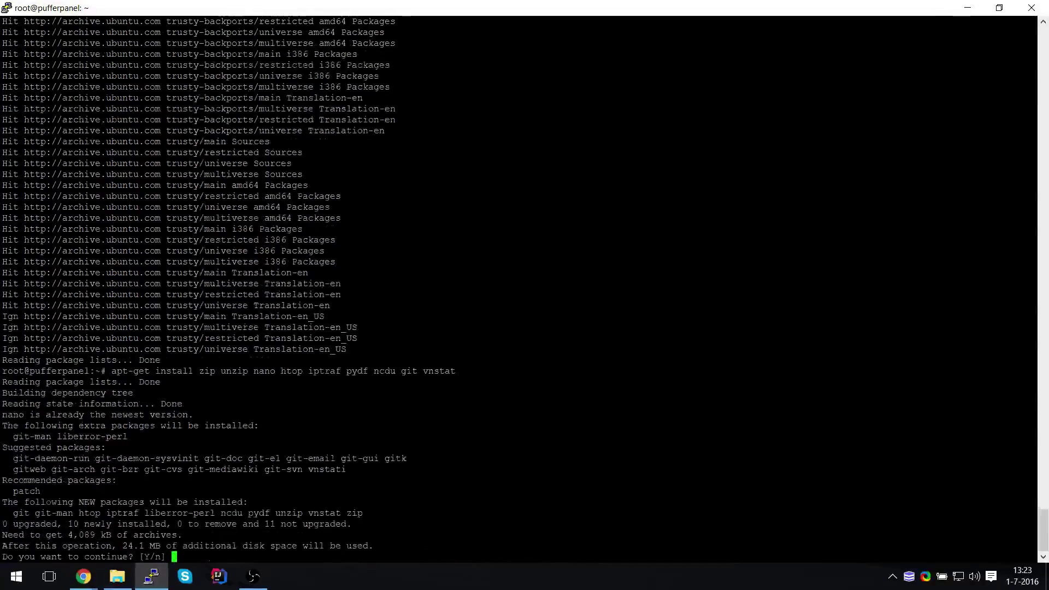
pyautogui.write('n')
pyautogui.press('Return')
# Rerun the install with the Oracle Java 8 installer added and accept the Oracle licence
pyautogui.press('Up')
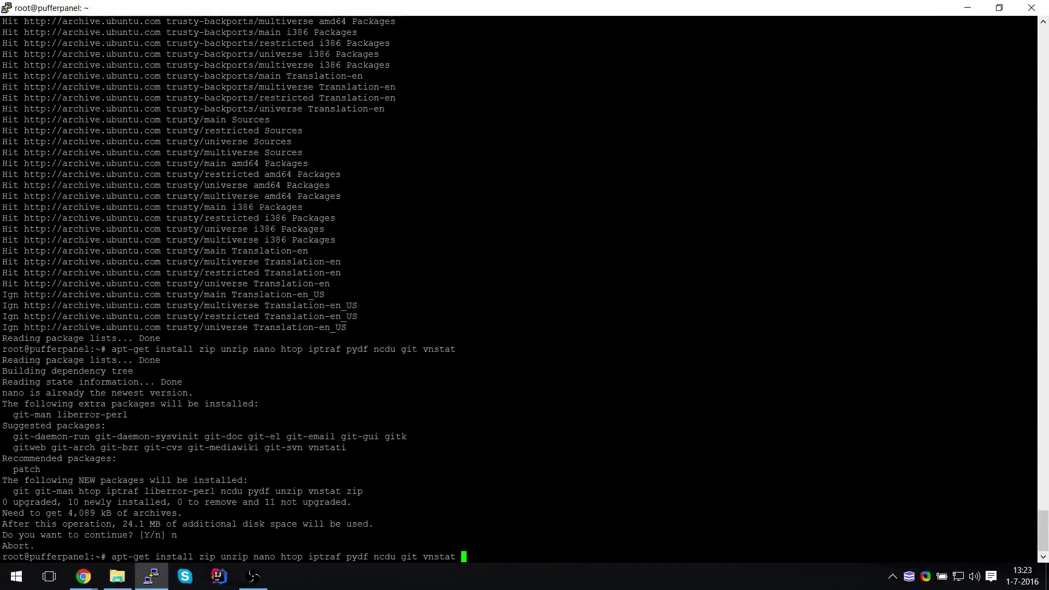
pyautogui.write('oracle-java8-')
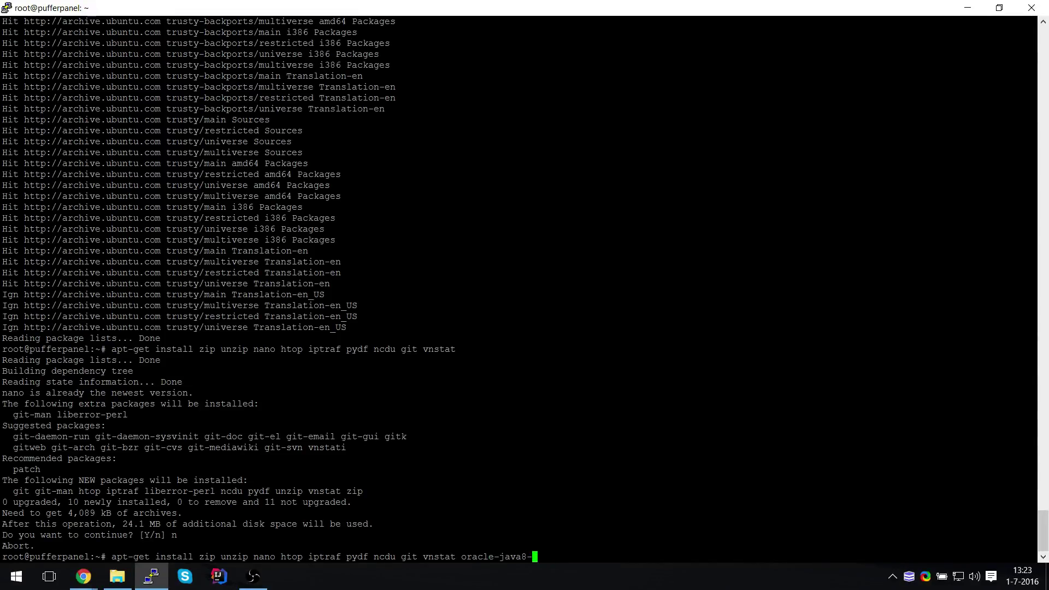
pyautogui.write('inult')
pyautogui.press('Return')
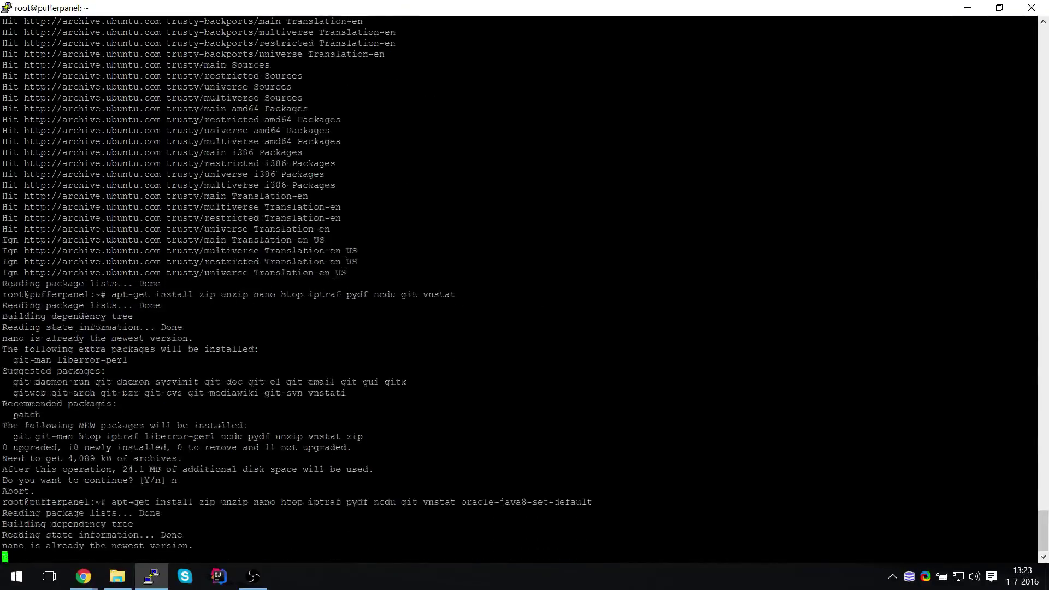
pyautogui.press('Return')
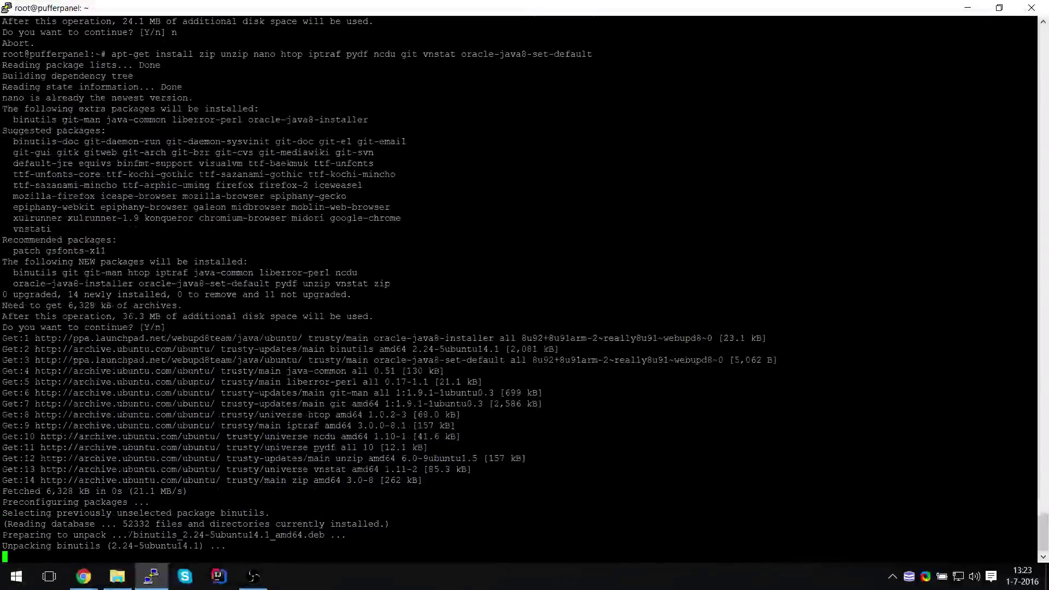
pyautogui.press('Return')
pyautogui.press('Left')
pyautogui.press('Return')
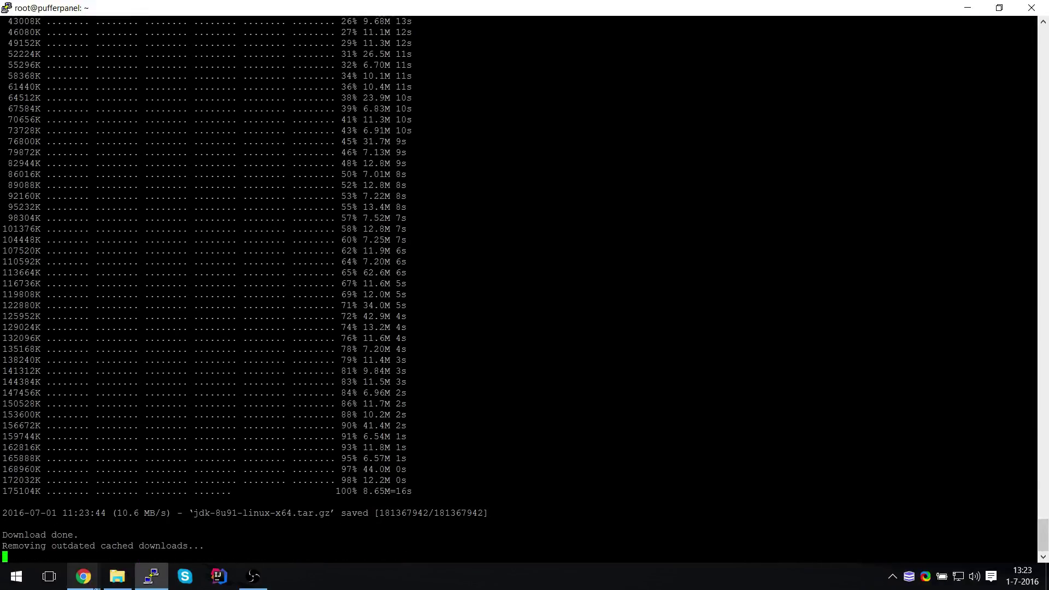
# Set a new root password with passwd
pyautogui.moveTo(83, 576)
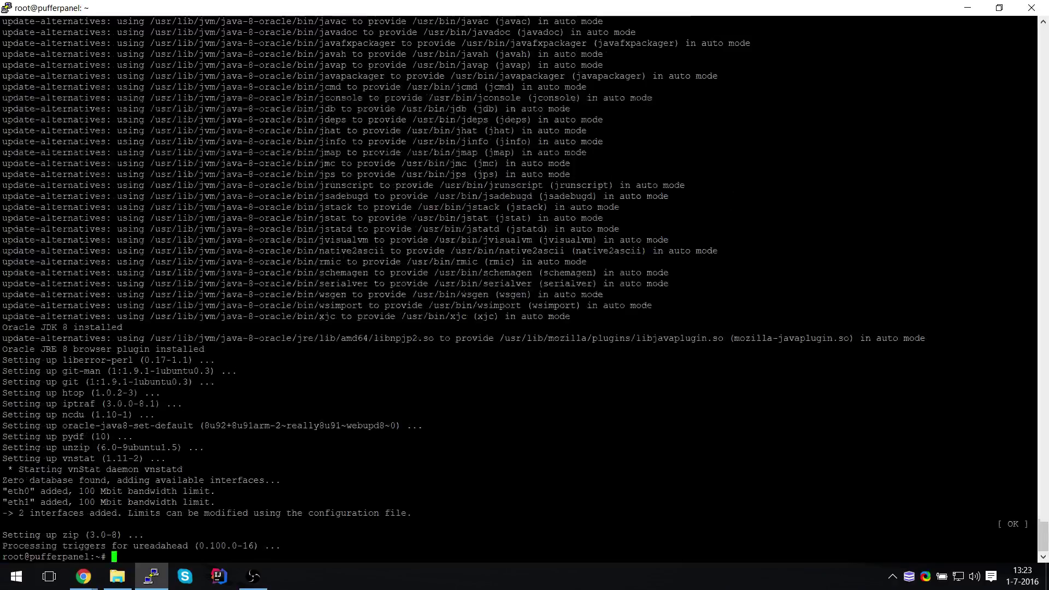
pyautogui.write('passwd')
pyautogui.press('Return')
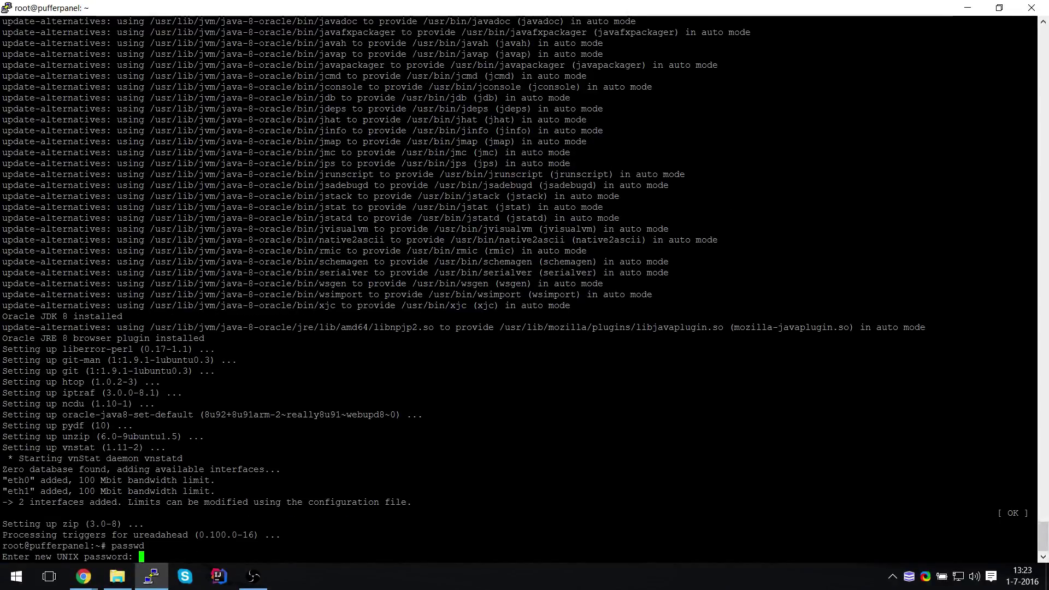
pyautogui.press('Return')
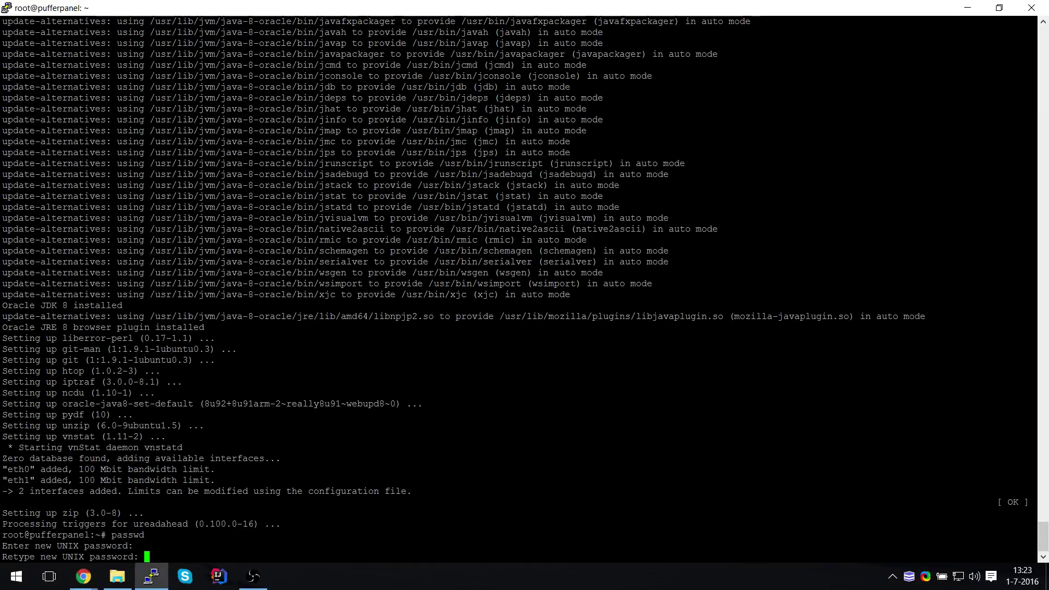
pyautogui.press('Return')
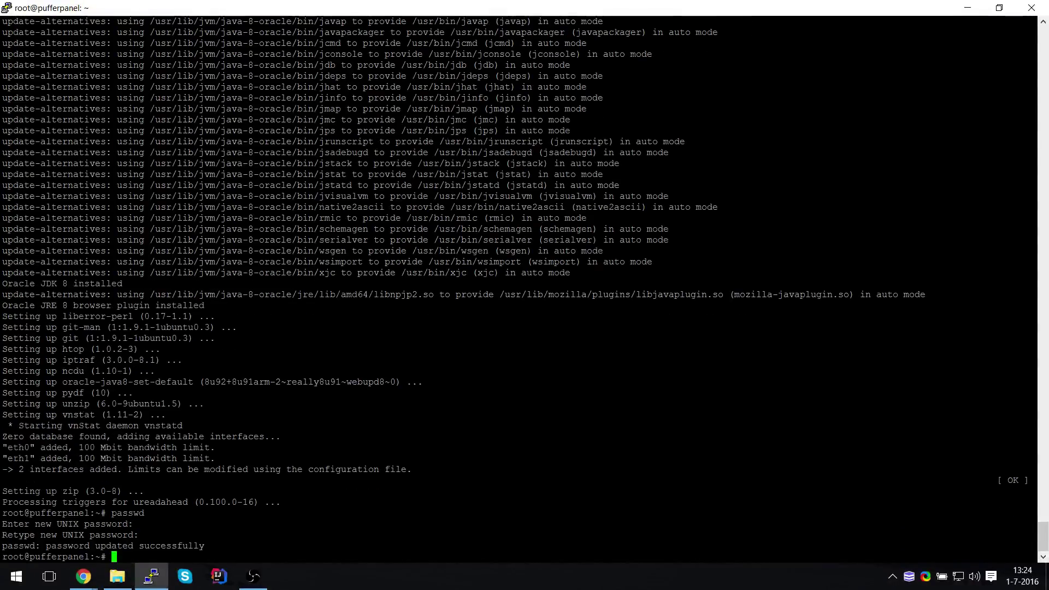
# Open a duplicate PuTTY session, log in as root, and launch htop
pyautogui.rightClick(232, 5)
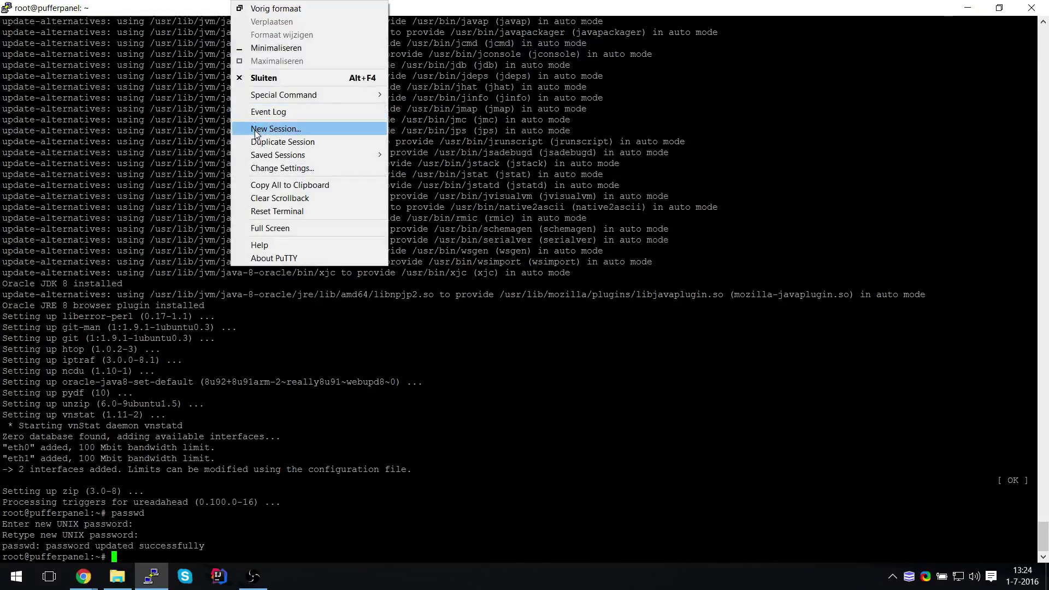
pyautogui.click(267, 141)
pyautogui.write('root')
pyautogui.press('Return')
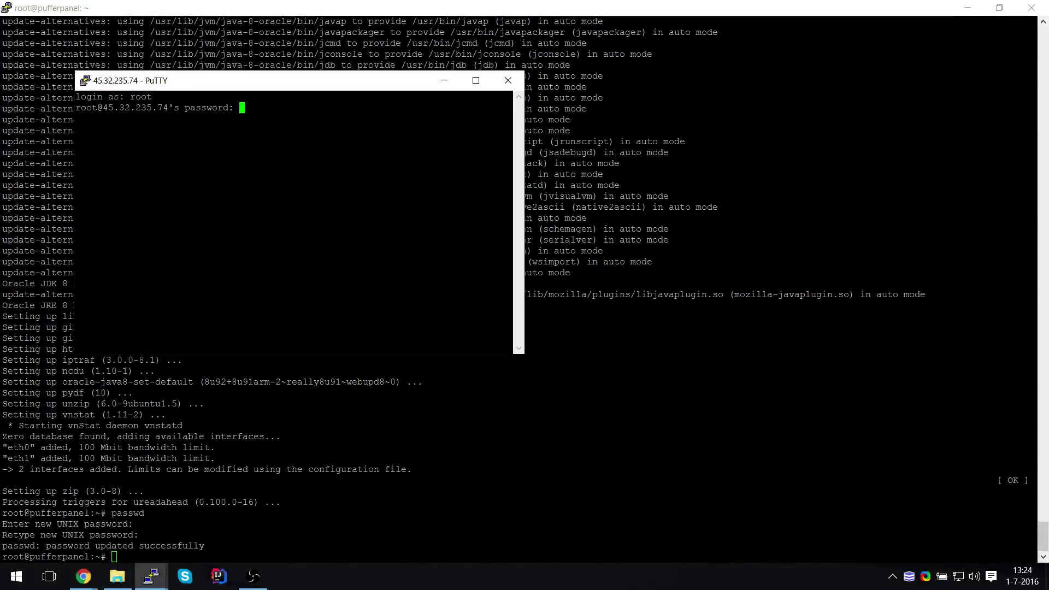
pyautogui.press('Return')
pyautogui.write('htop')
pyautogui.press('Return')
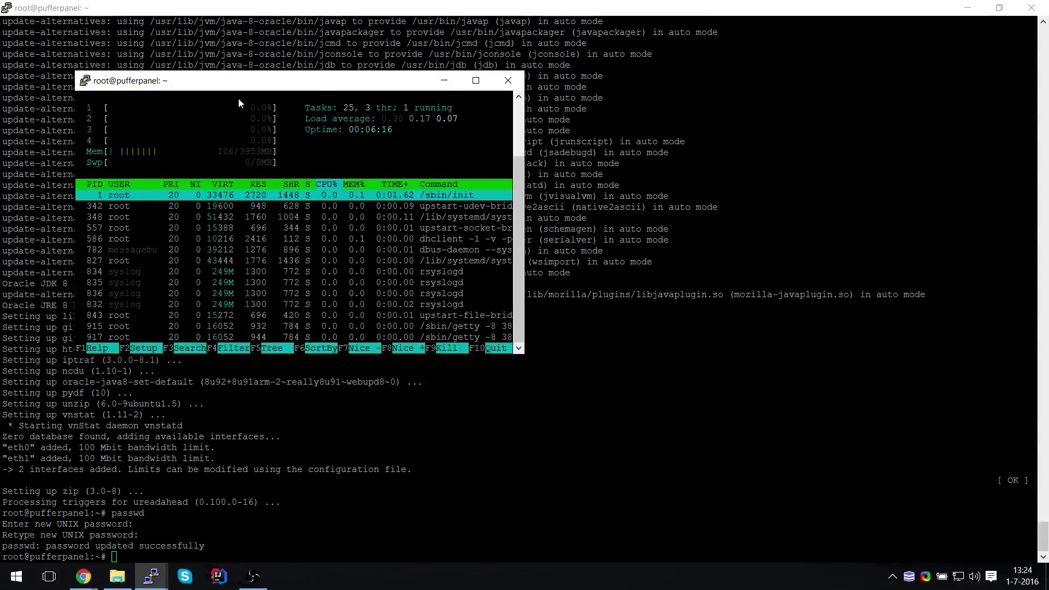
# Open another duplicate session and log in as root
pyautogui.rightClick(246, 87)
pyautogui.click(290, 224)
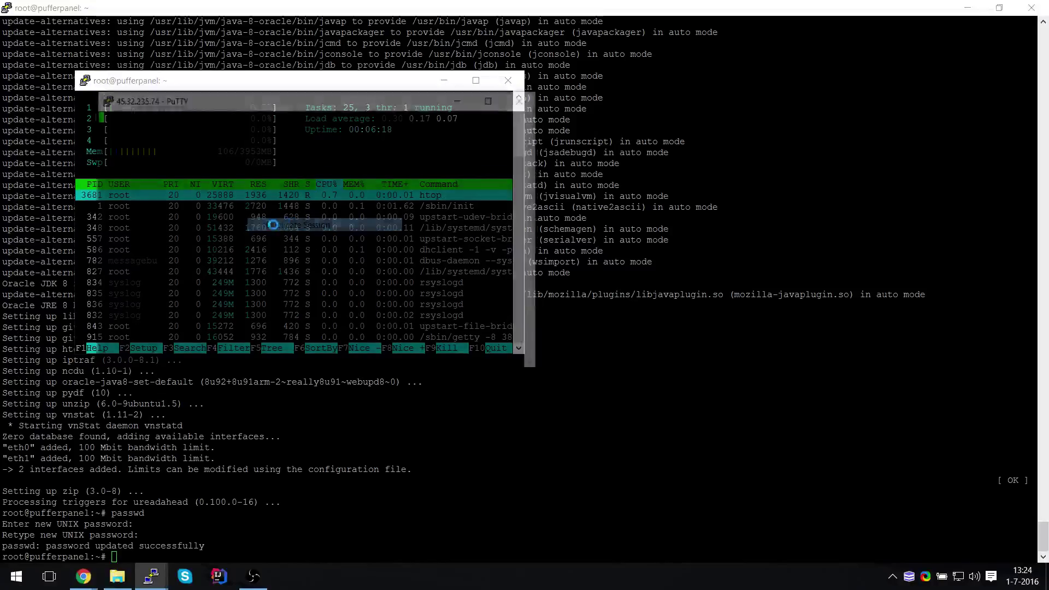
pyautogui.write('root')
pyautogui.press('Return')
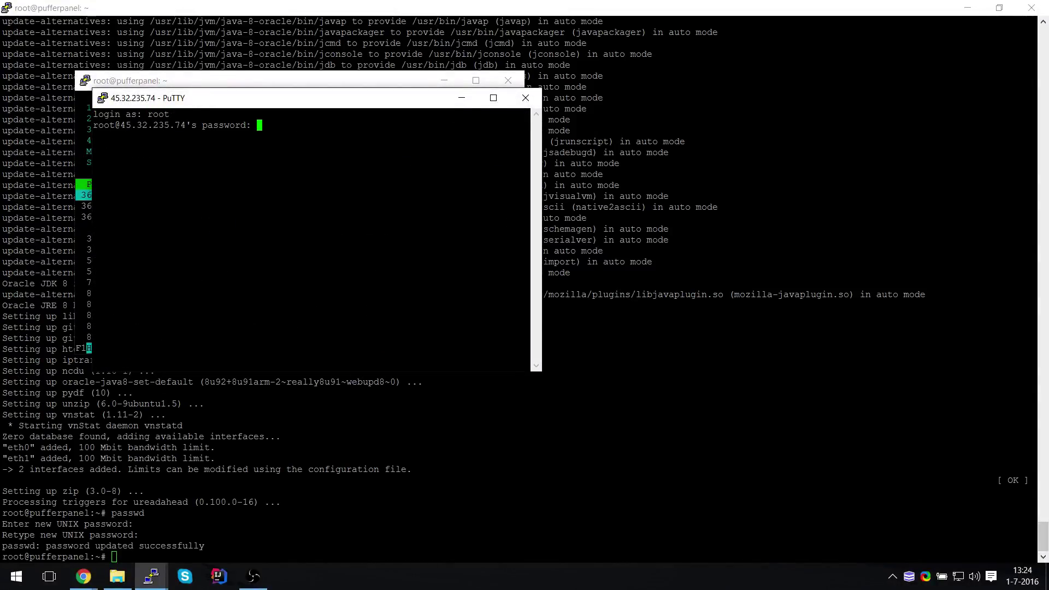
pyautogui.press('Return')
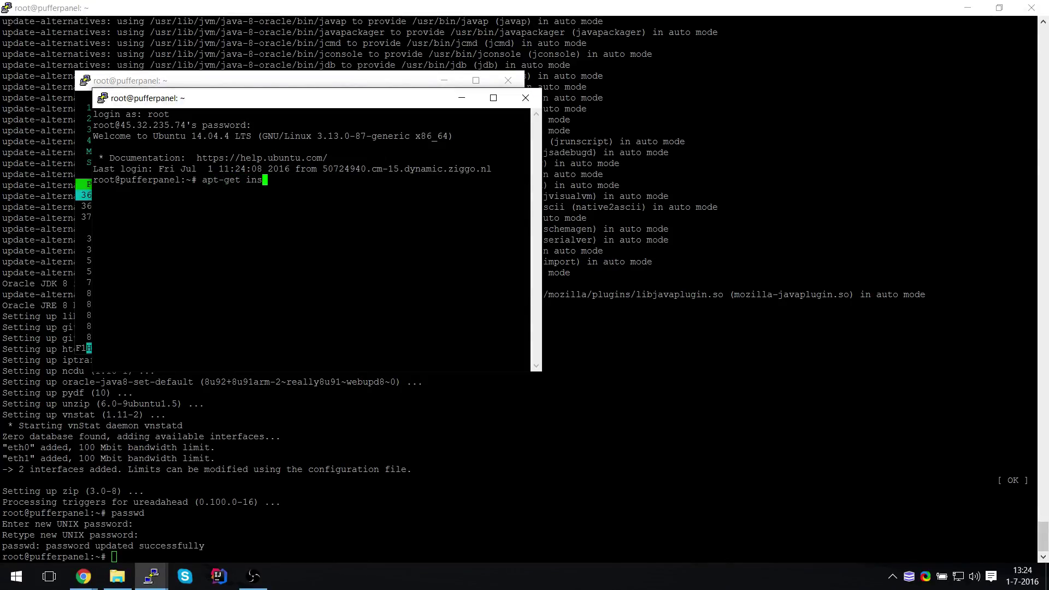
# Install python-pip and speedtest-cli, run speedtest (1715.61 down, 491.02 Mbit/s up), then close that session
pyautogui.write('python-pip')
pyautogui.press('Return')
pyautogui.press('Return')
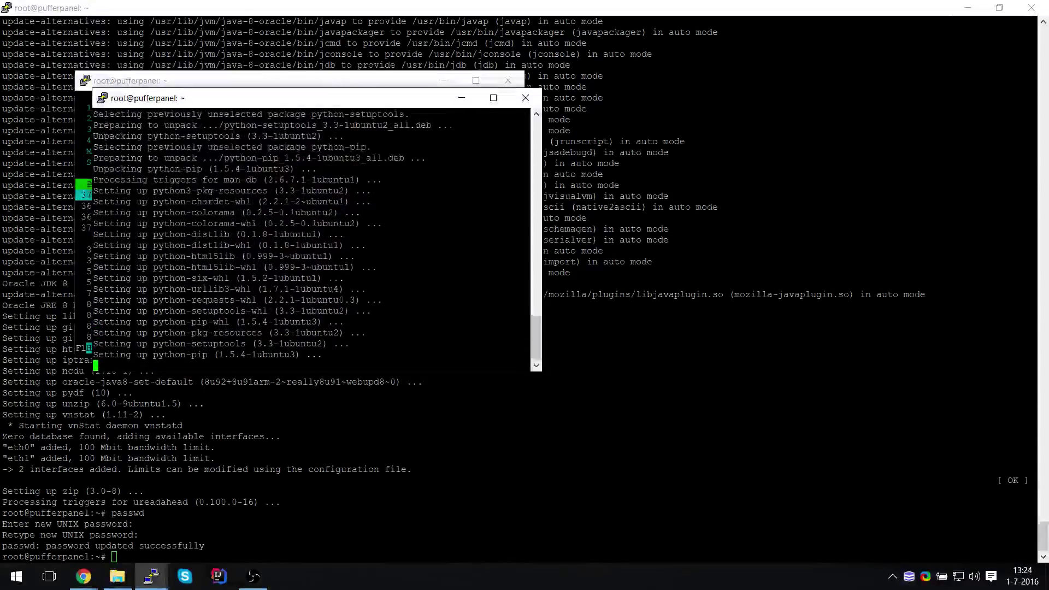
pyautogui.write('pip install speedtest-cli')
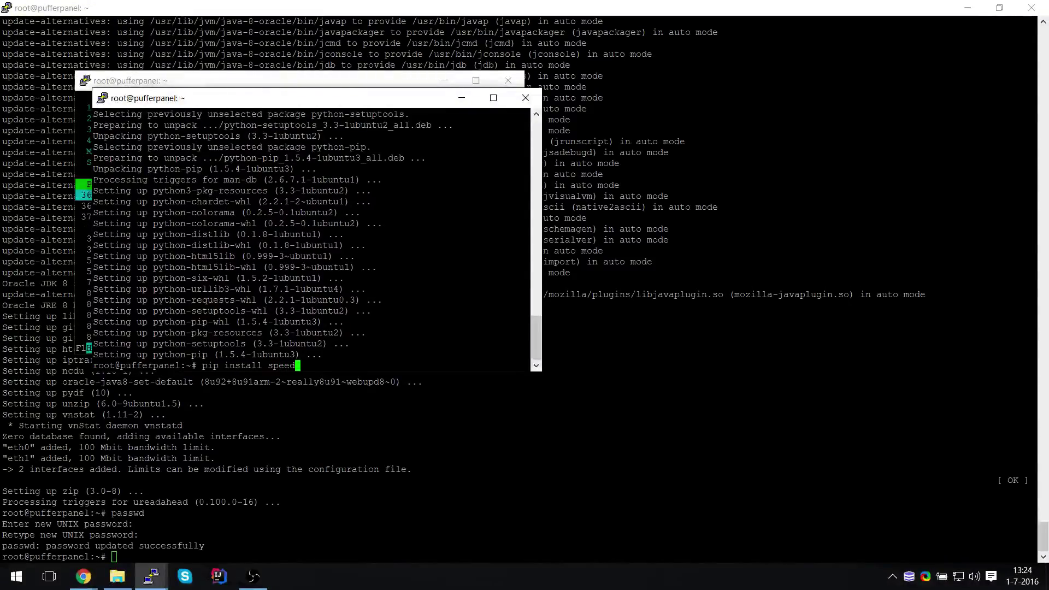
pyautogui.press('Return')
pyautogui.write('speedtest-cli')
pyautogui.press('Return')
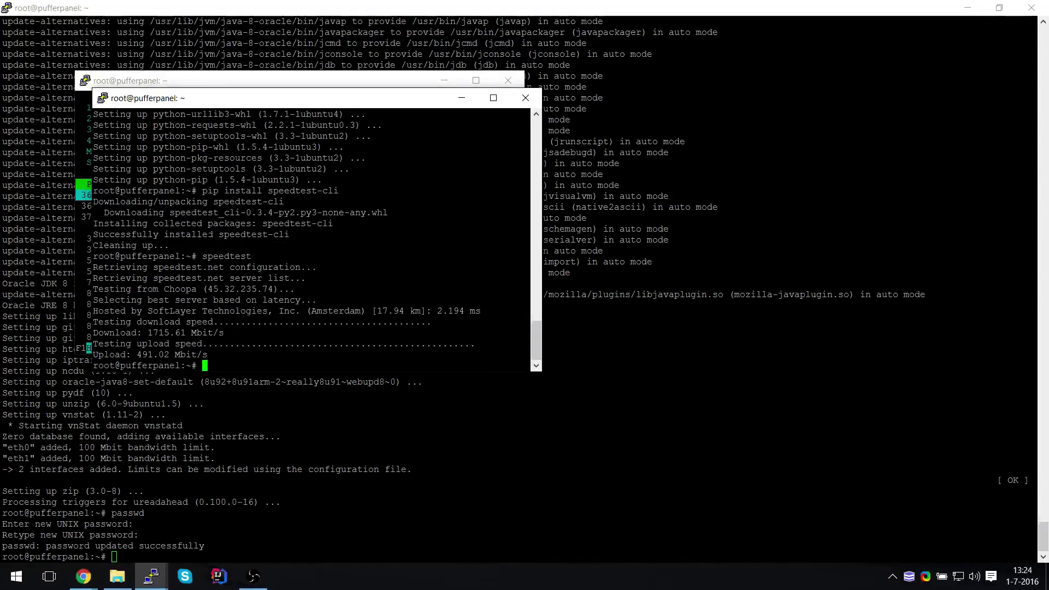
pyautogui.click(525, 98)
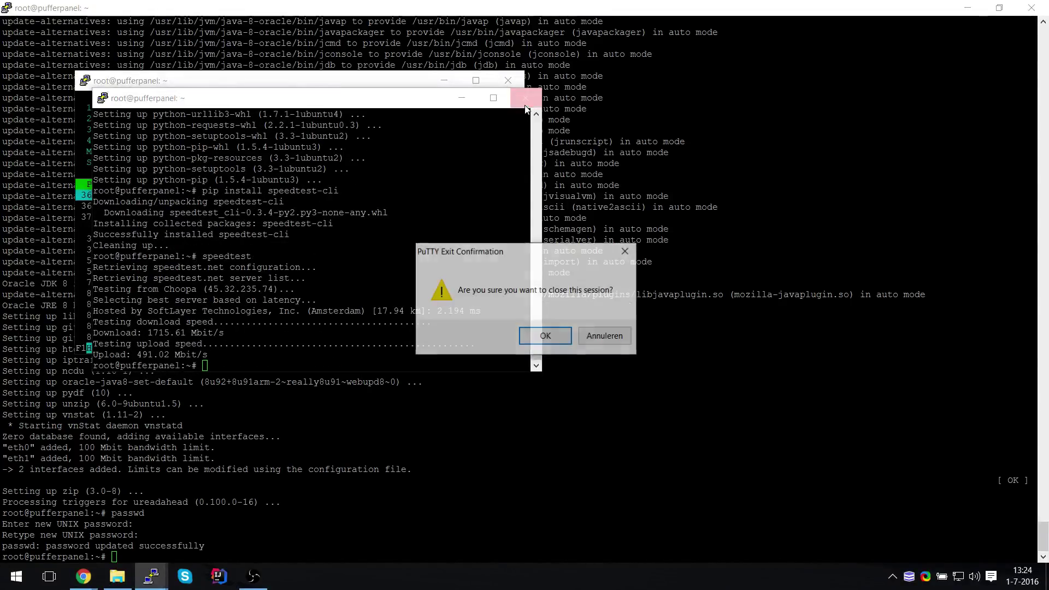
pyautogui.press('Return')
# Open PufferPanel's installation docs in Chrome and copy the Ubuntu dependency apt-get install line
pyautogui.click(96, 586)
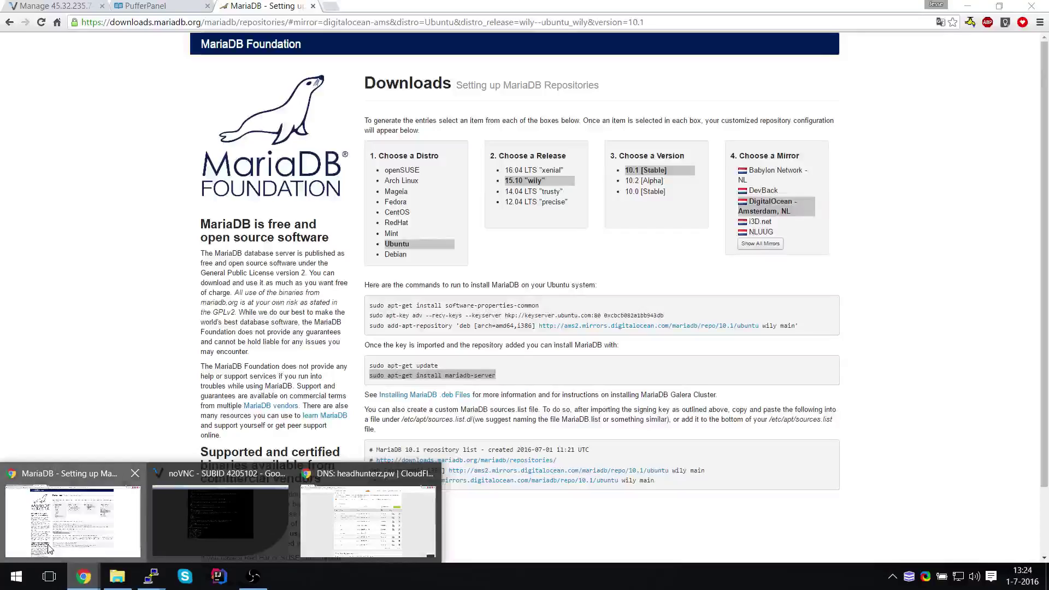
pyautogui.click(48, 548)
pyautogui.hotkey('ctrl', 'shift', 'Tab')
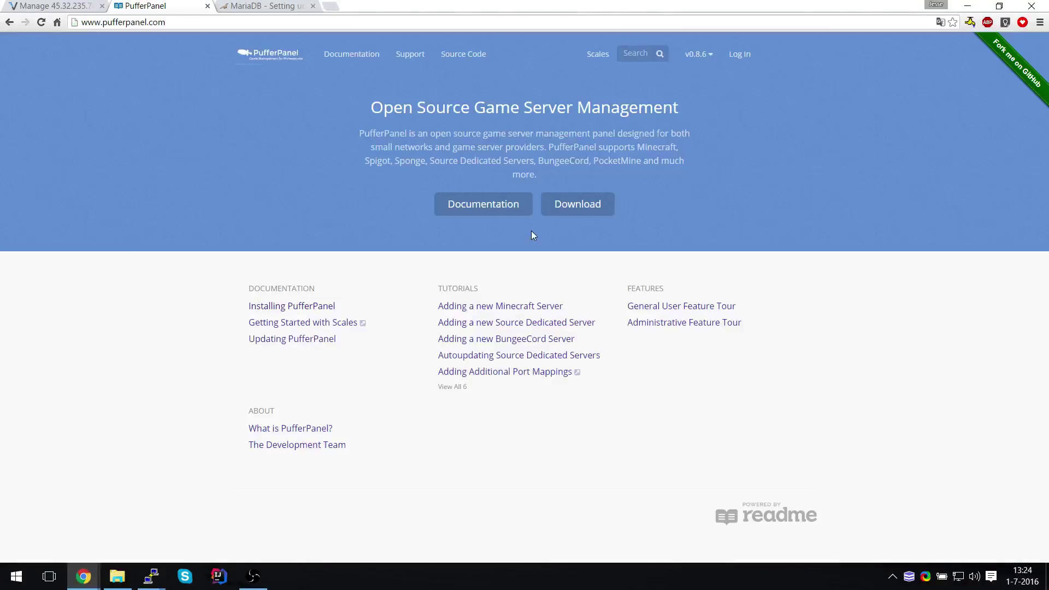
pyautogui.click(563, 204)
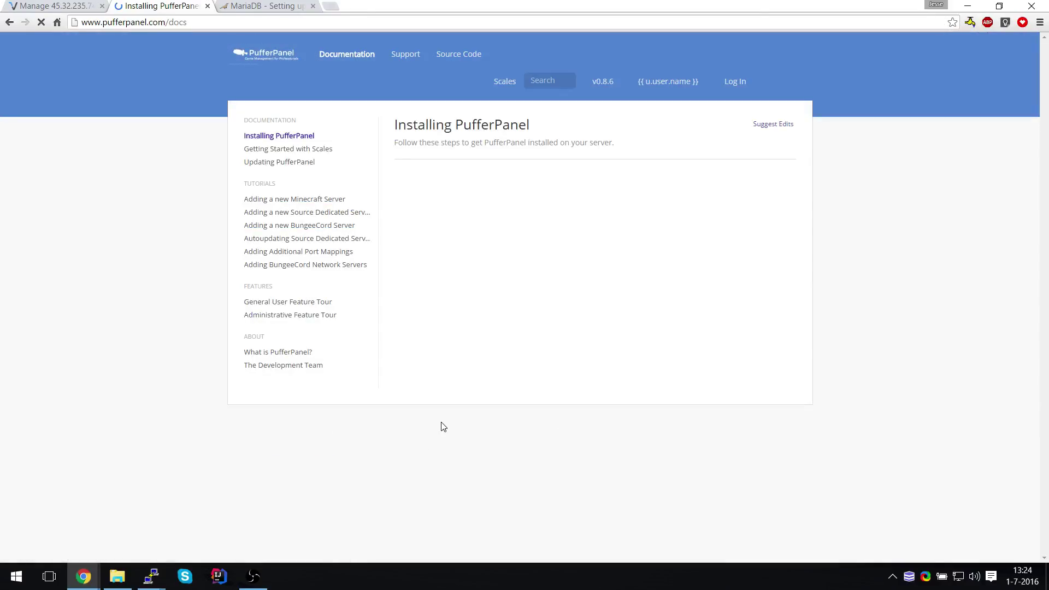
pyautogui.scroll(-3, 480, 350)
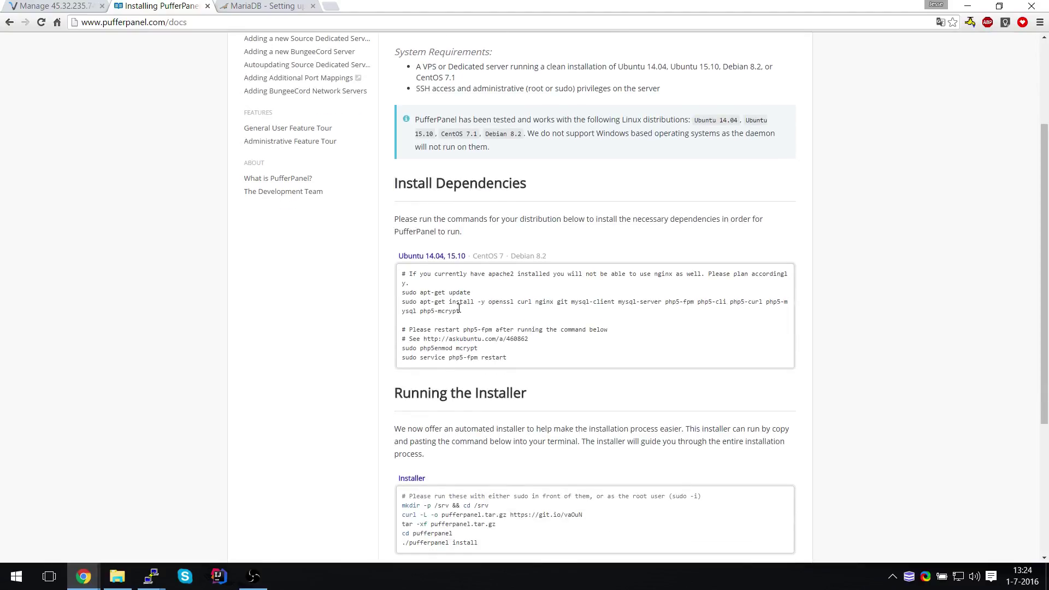
pyautogui.moveTo(461, 316); pyautogui.dragTo(414, 303)
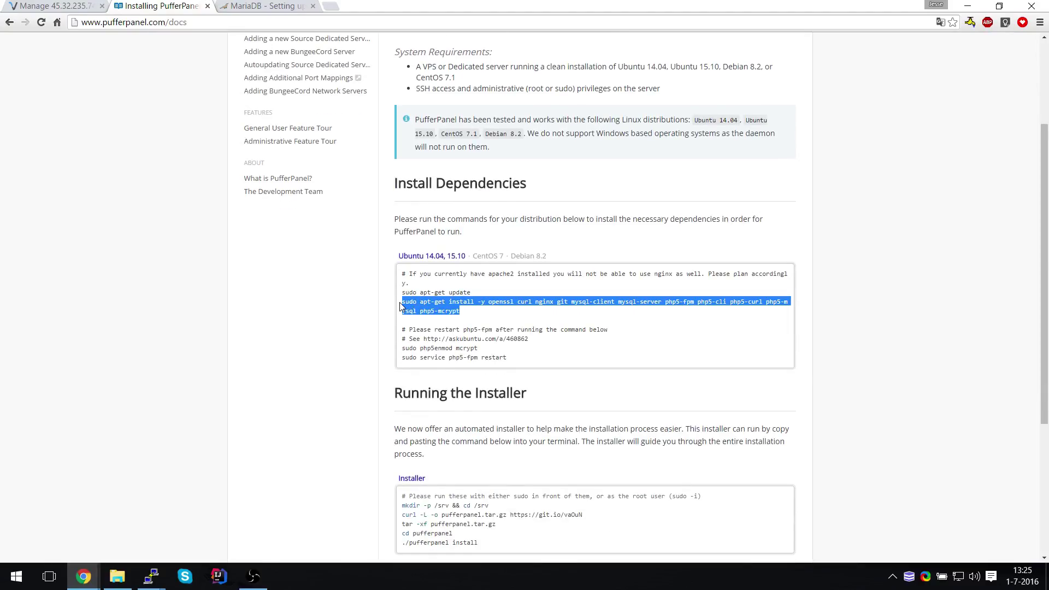
pyautogui.hotkey('alt', 'Tab')
pyautogui.hotkey('alt', 'Tab')
pyautogui.press('Tab')
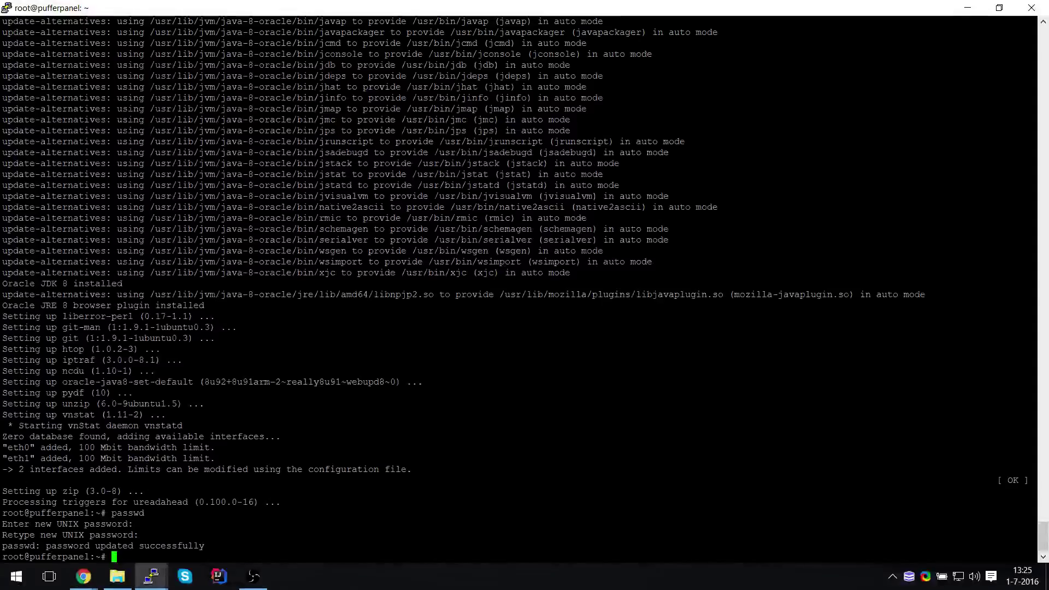
# Install PufferPanel's dependencies with apt-get, setting and confirming the MySQL root password
pyautogui.write('sudo apt-get install -y openssl curl nginx git mysql-client mysql-server php5-fpm php5-cli php5-curl php5-mysql php5-mcrypt')
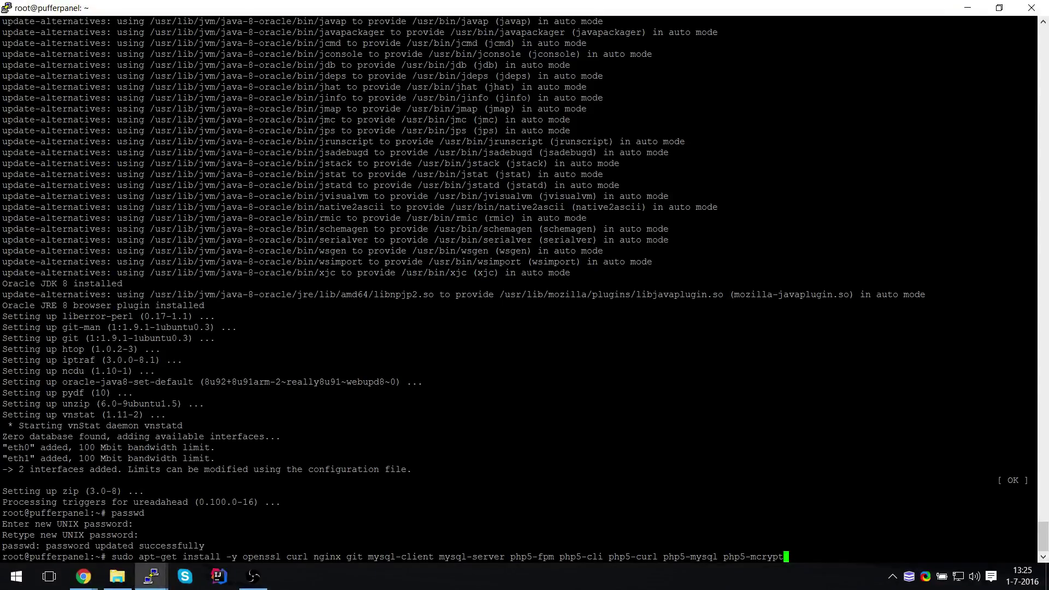
pyautogui.press('Return')
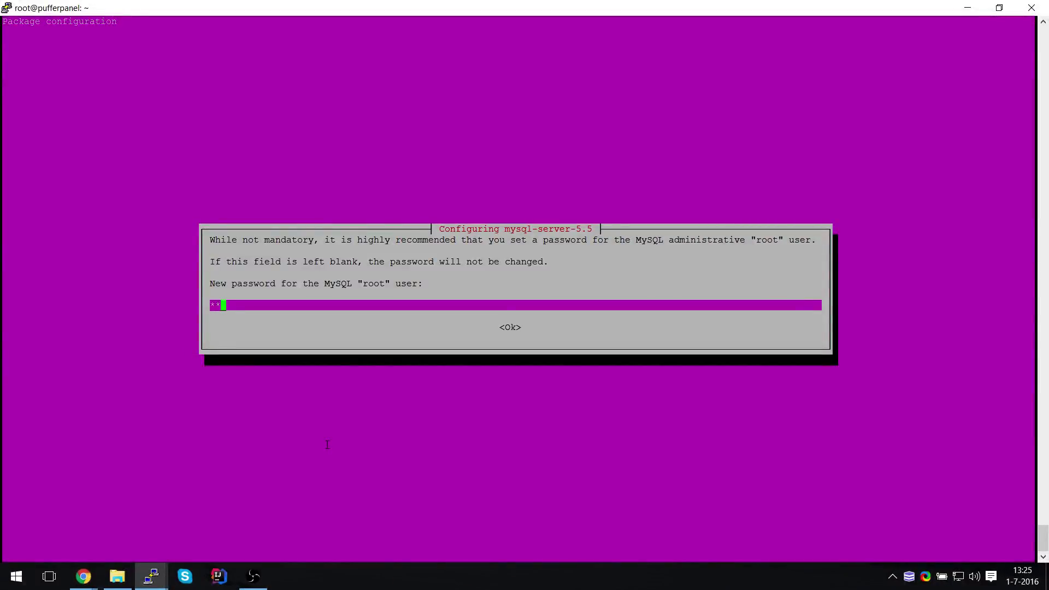
pyautogui.press('Return')
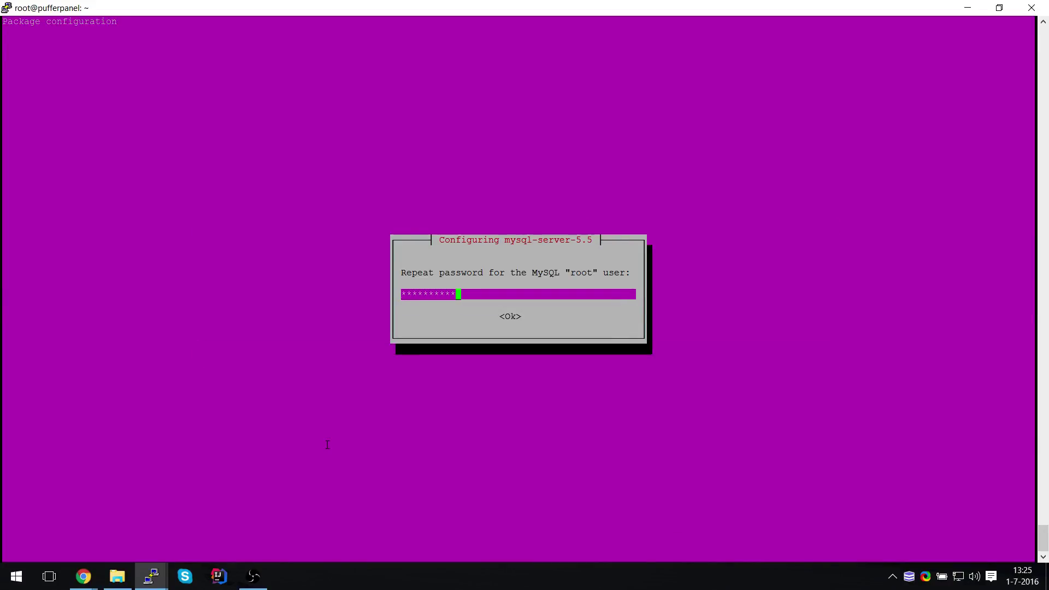
pyautogui.press('Return')
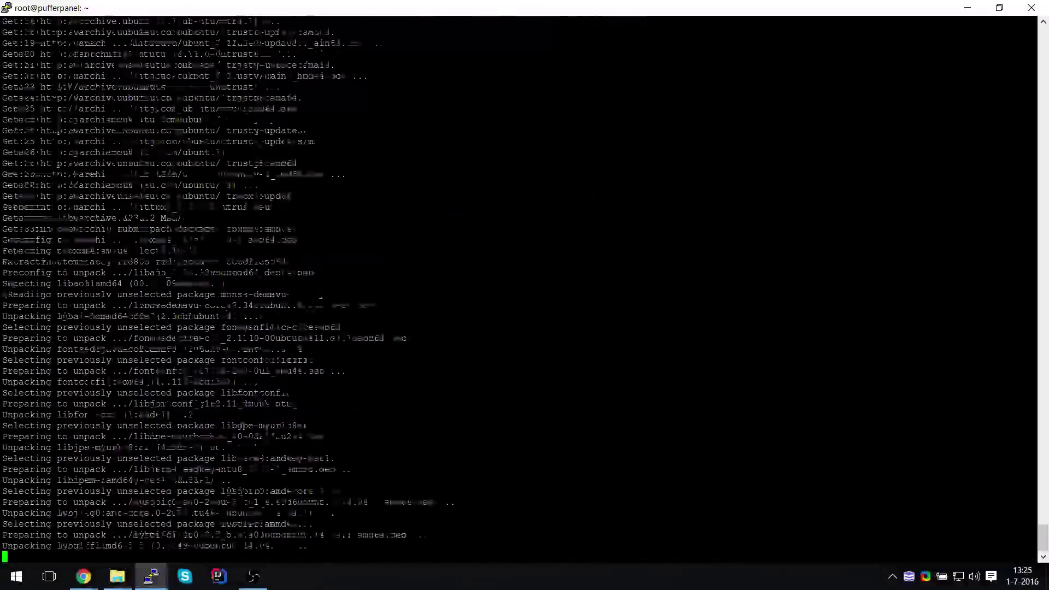
# Run the php5enmod mcrypt and php5-fpm restart commands copied from the installation docs
pyautogui.hotkey('alt', 'Tab')
pyautogui.hotkey('alt', 'Tab')
pyautogui.hotkey('alt', 'Tab')
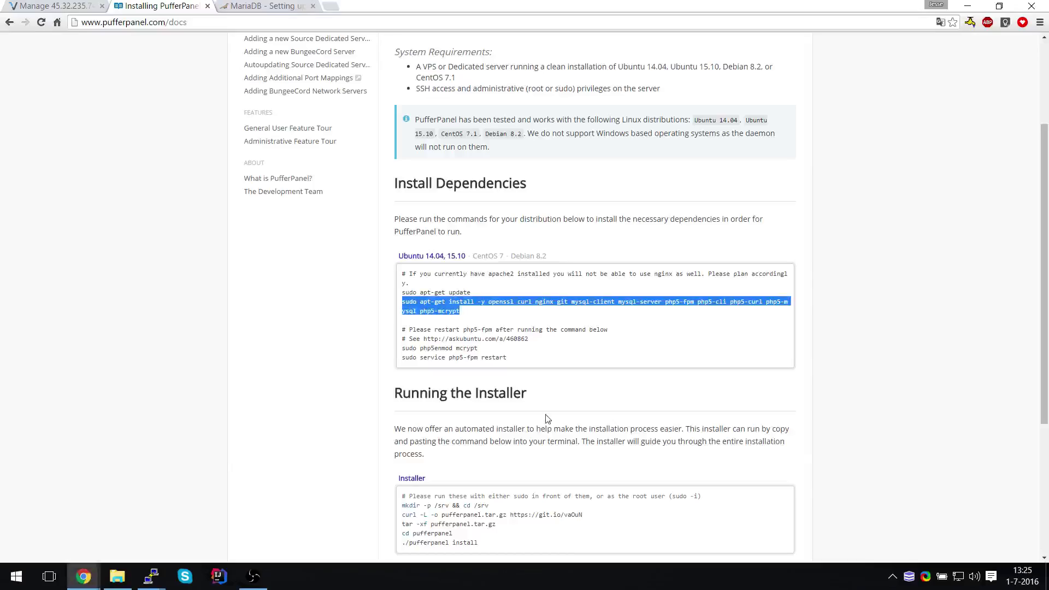
pyautogui.moveTo(516, 361); pyautogui.dragTo(402, 348)
pyautogui.hotkey('ctrl', 'c')
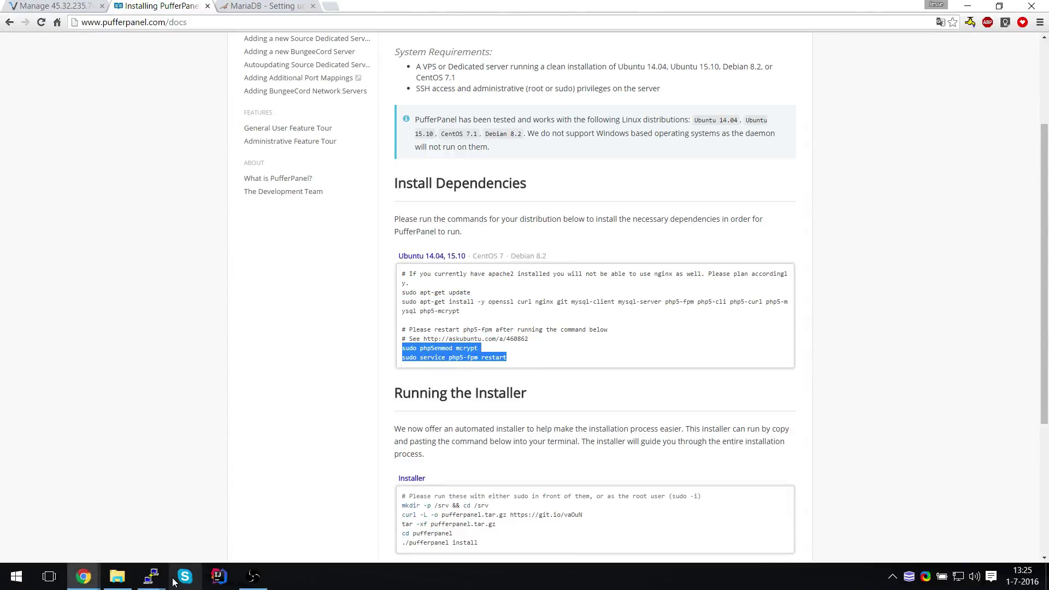
pyautogui.click(148, 578)
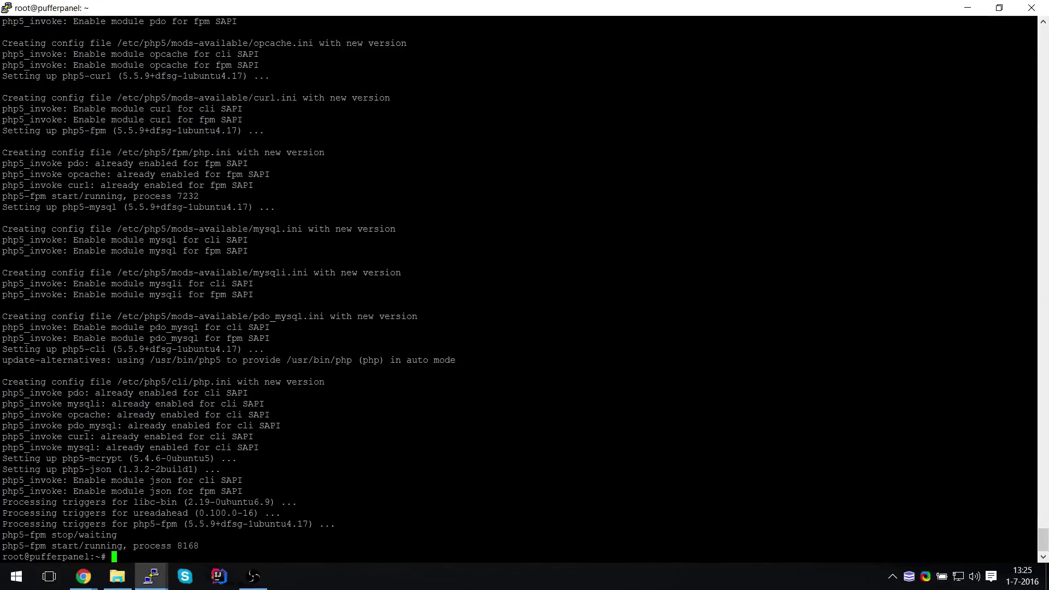
pyautogui.press('shift+Insert')
pyautogui.press('Return')
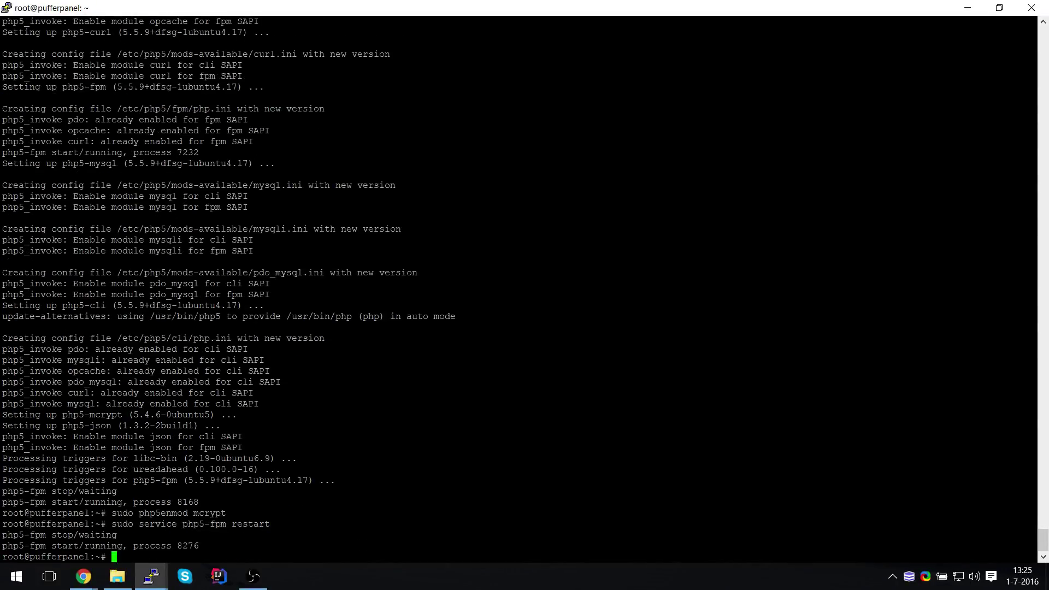
pyautogui.hotkey('alt', 'Tab')
# Copy the server IP 45.32.235.74 from the Vultr server information page
pyautogui.scroll(-3, 302, 386)
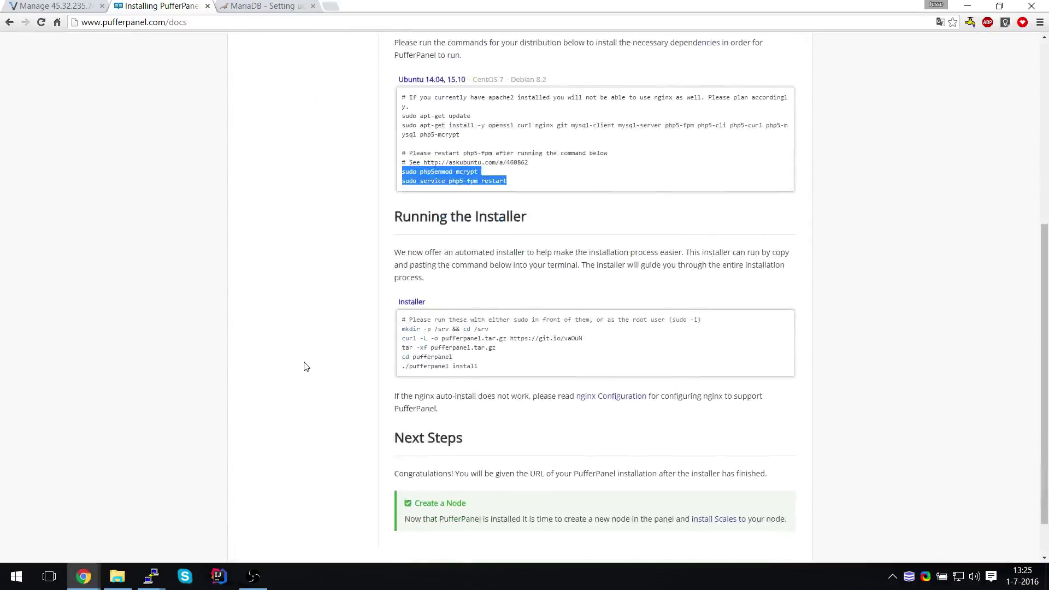
pyautogui.click(55, 6)
pyautogui.moveTo(361, 86)
pyautogui.mouseDown()
pyautogui.moveTo(316, 83)
pyautogui.moveTo(352, 87)
pyautogui.mouseUp()
pyautogui.hotkey('ctrl', 'c')
pyautogui.click(315, 83)
# In CloudFlare's headhunterz.pw DNS, add an A record pufferpanel pointing to 45.32.235.74
pyautogui.hotkey('ctrl', 't')
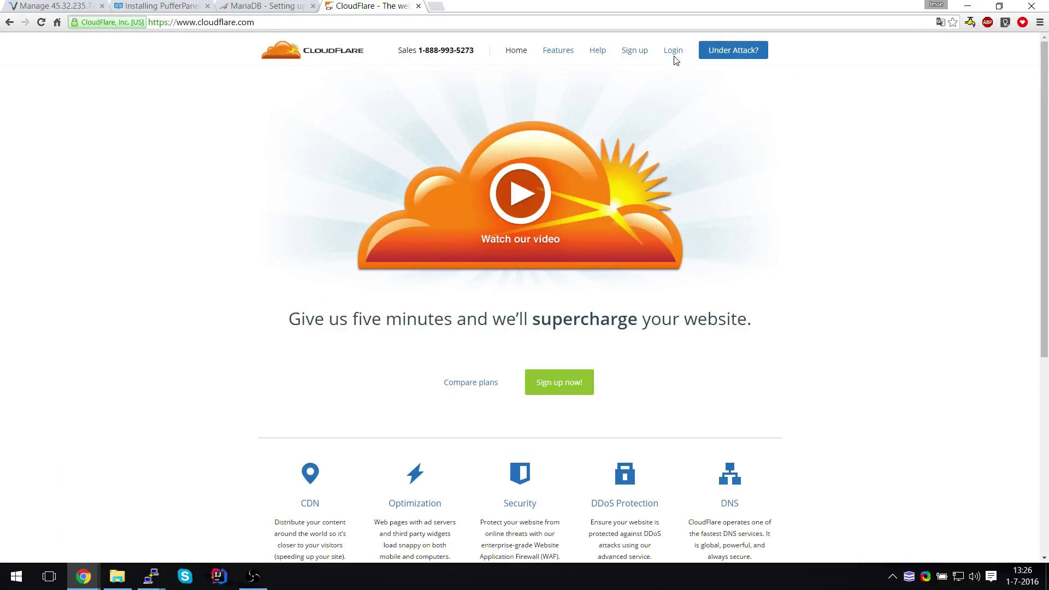
pyautogui.click(676, 56)
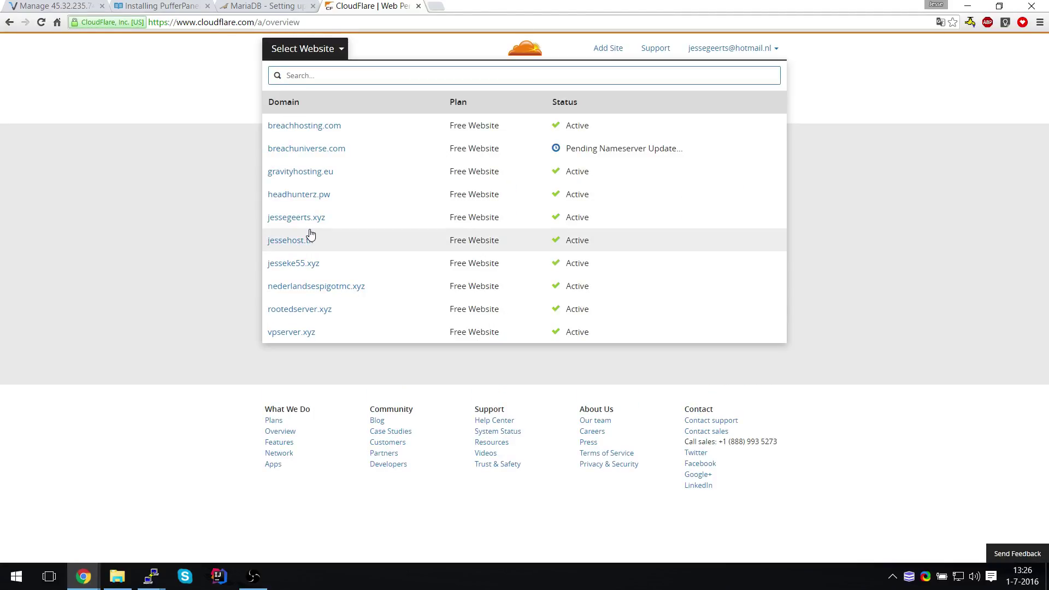
pyautogui.click(303, 195)
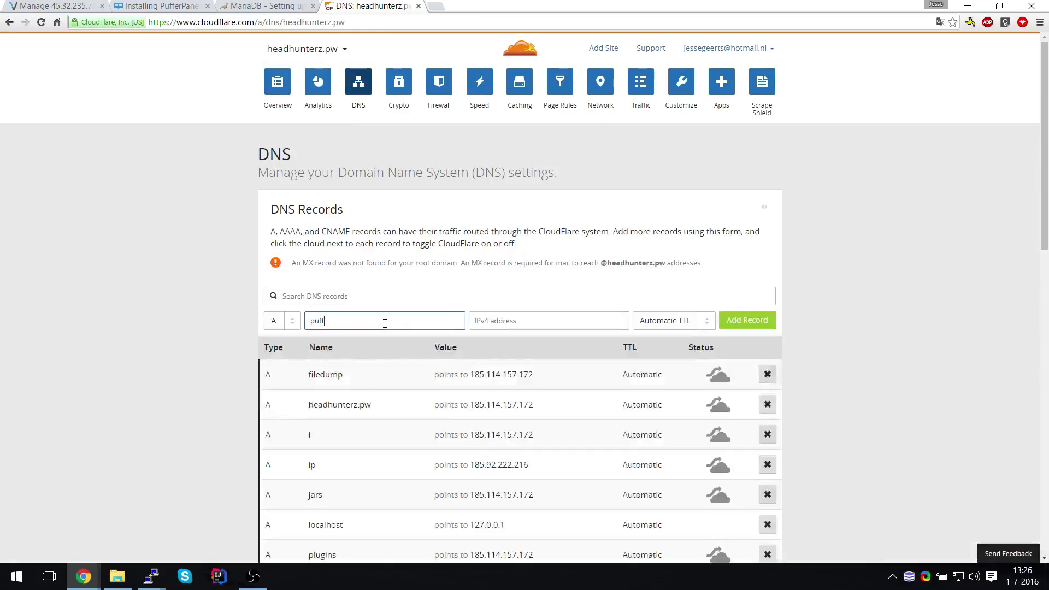
pyautogui.write('erpanel')
pyautogui.press('Tab')
pyautogui.hotkey('ctrl', 'v')
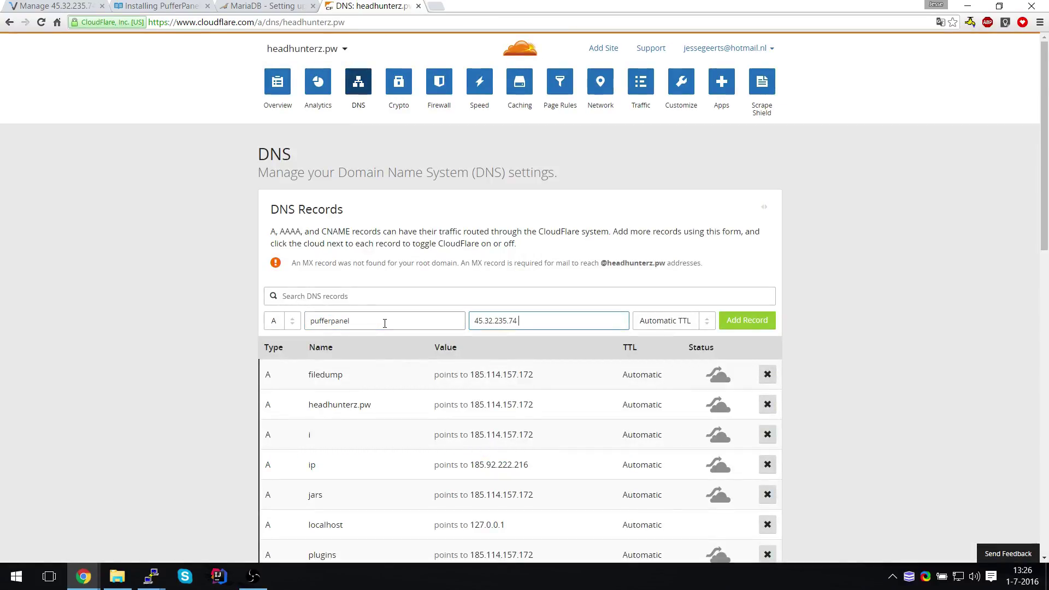
pyautogui.press('Return')
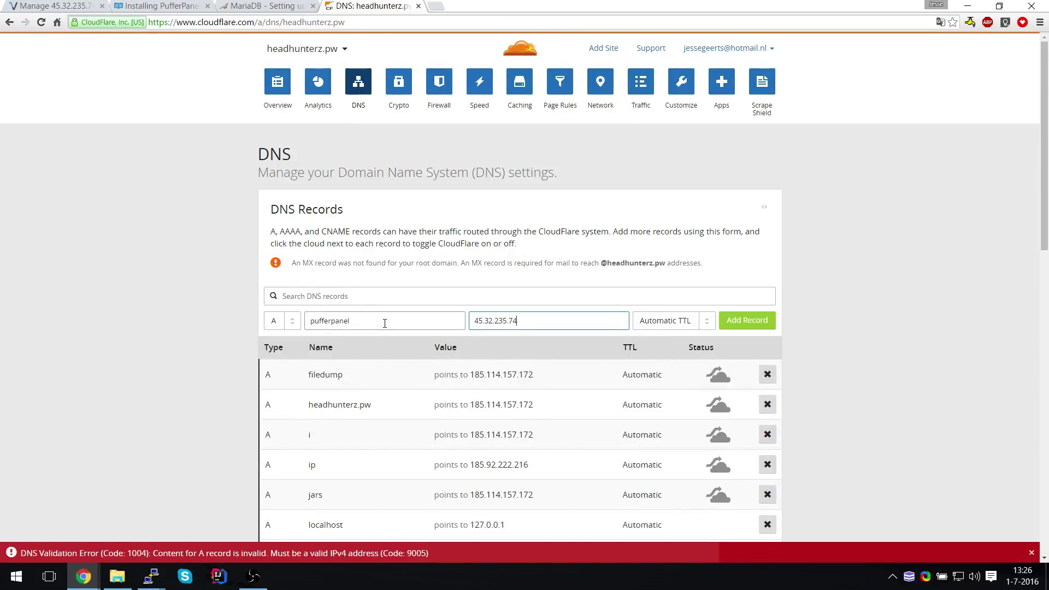
pyautogui.press('Return')
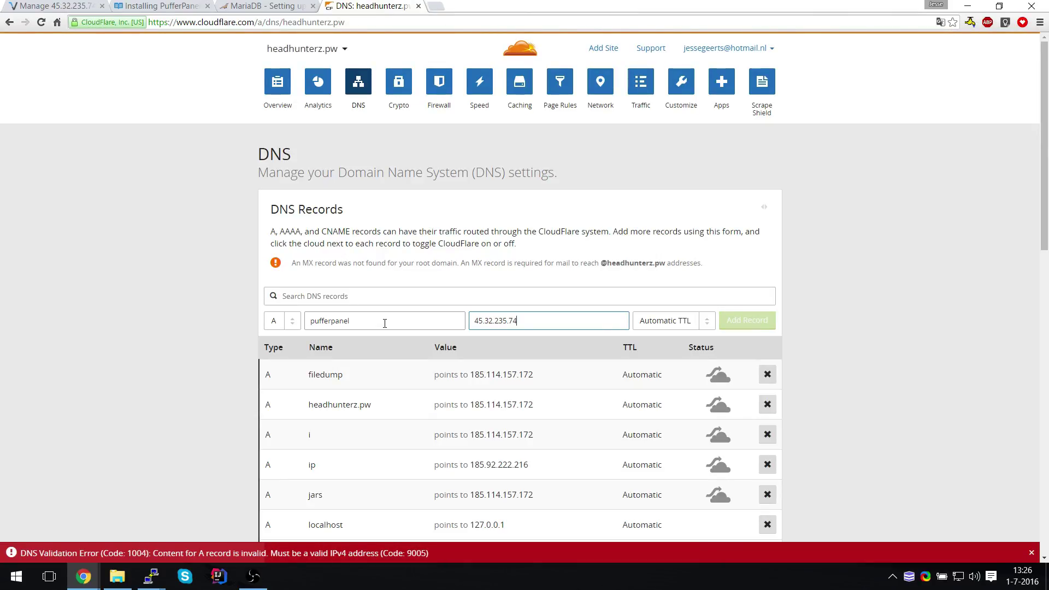
# Run the PufferPanel installer commands, accepting default MySQL host, port and user, and entering the password
pyautogui.hotkey('ctrl', '2')
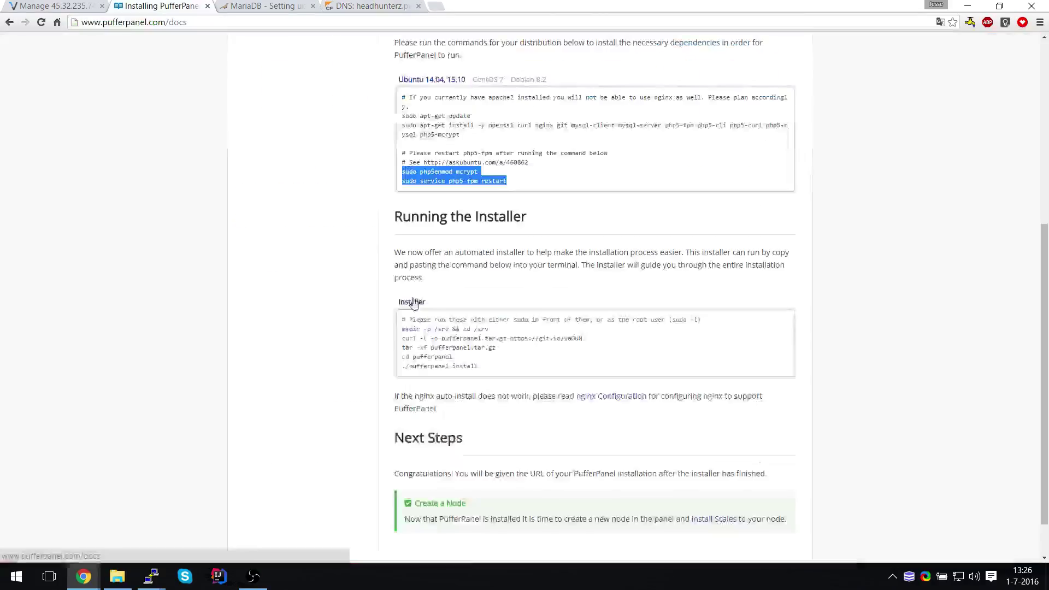
pyautogui.moveTo(490, 368); pyautogui.dragTo(380, 329)
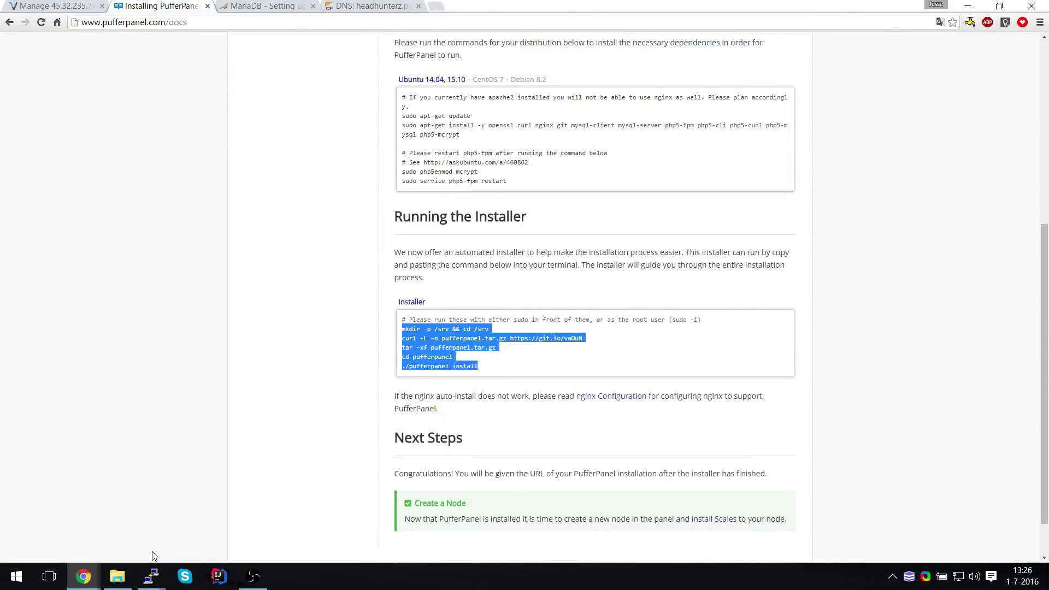
pyautogui.click(154, 573)
pyautogui.click(82, 518)
pyautogui.rightClick(82, 519)
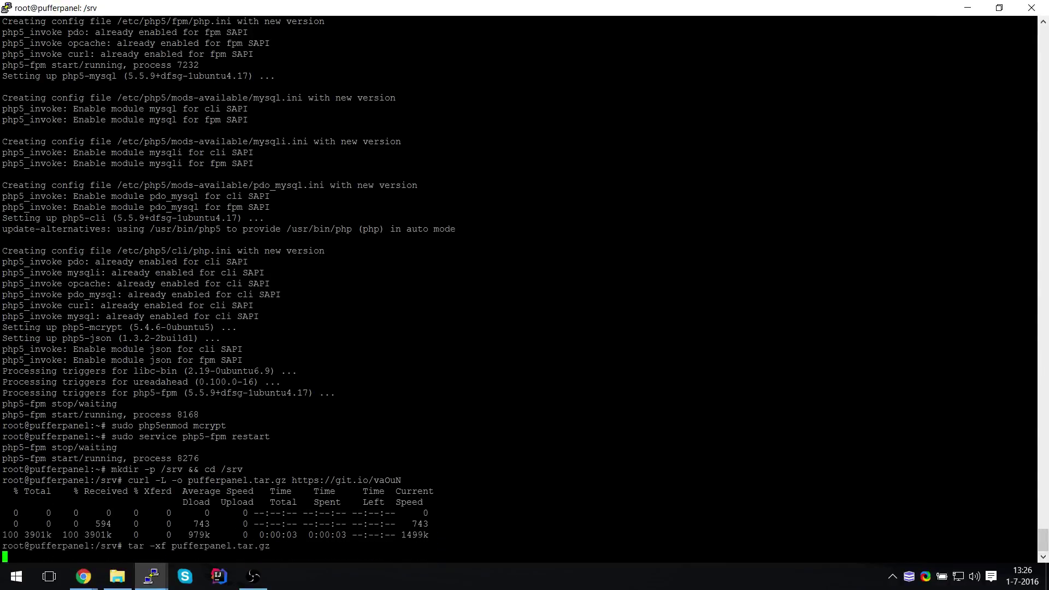
pyautogui.press('Return')
pyautogui.press('Return')
pyautogui.press('Return')
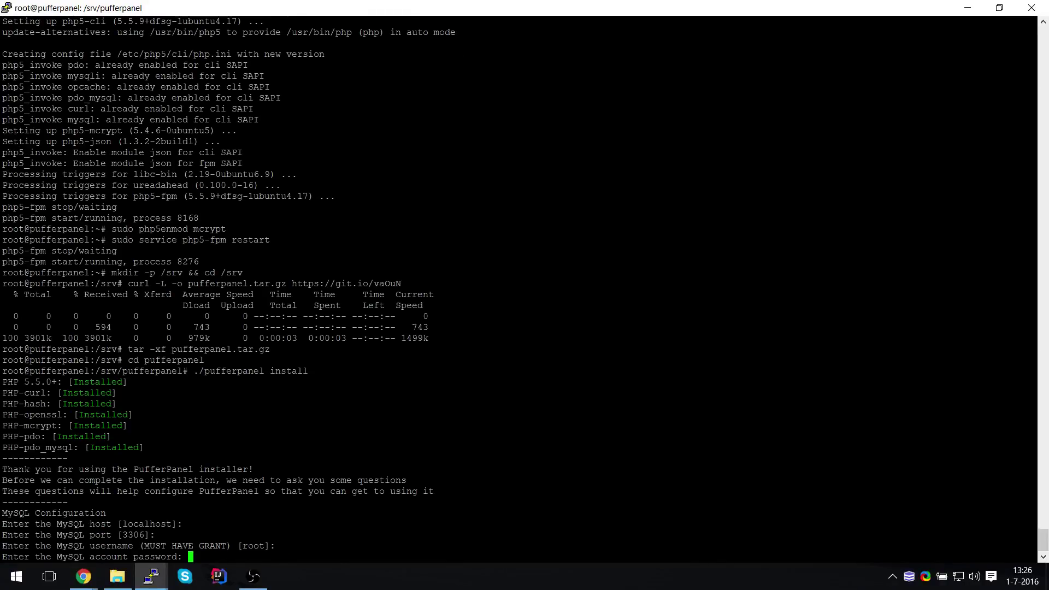
pyautogui.press('Return')
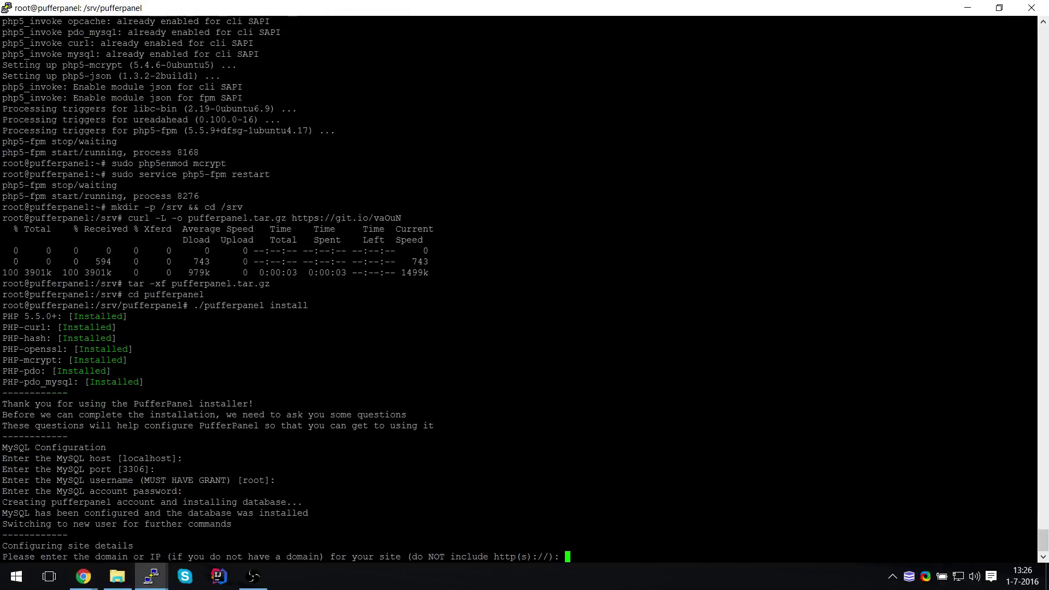
# Give the installer domain pufferpanel.headhunterz.pw plus the admin username, email and password, then finish
pyautogui.write('pufferpanel.headhunterz.pw')
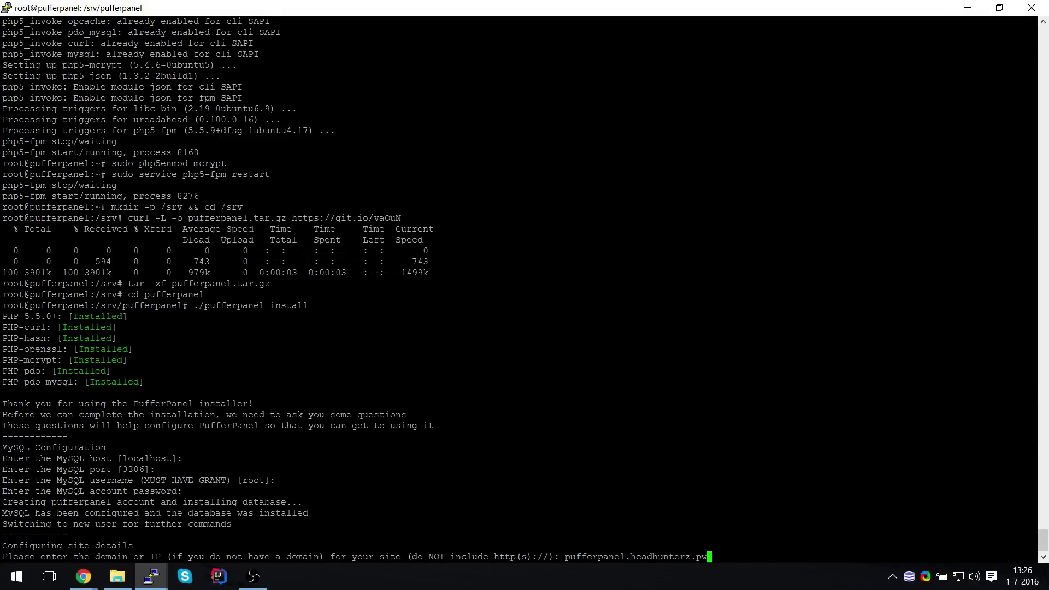
pyautogui.press('Return')
pyautogui.write('jesse')
pyautogui.press('Return')
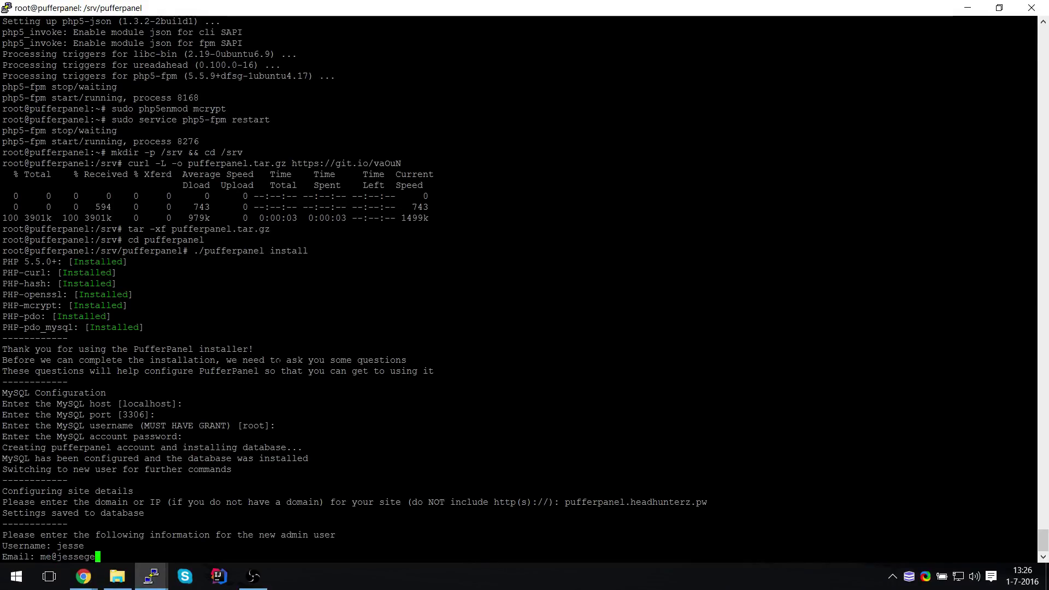
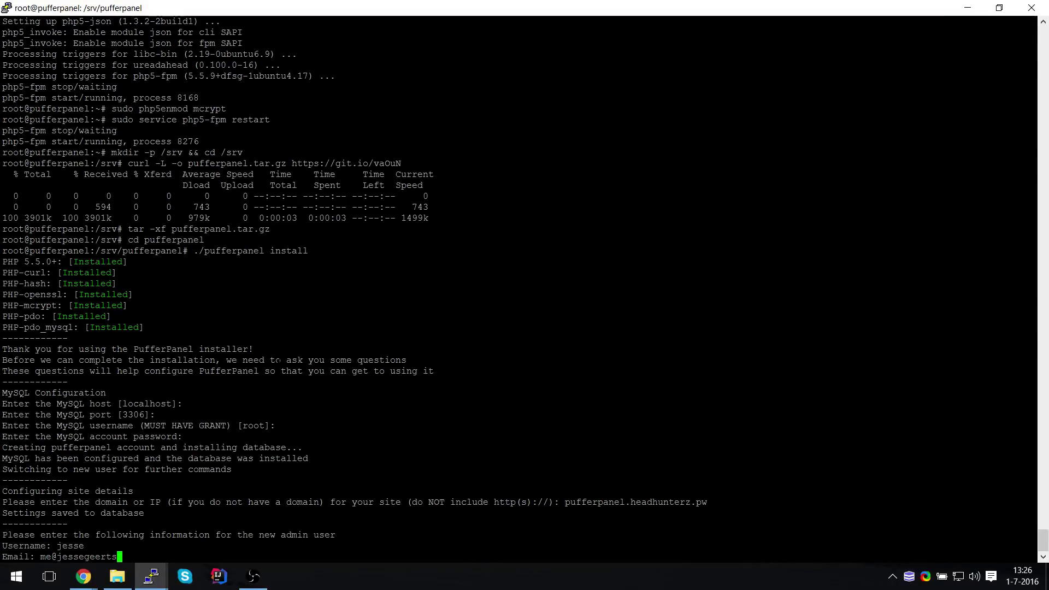
pyautogui.press('Return')
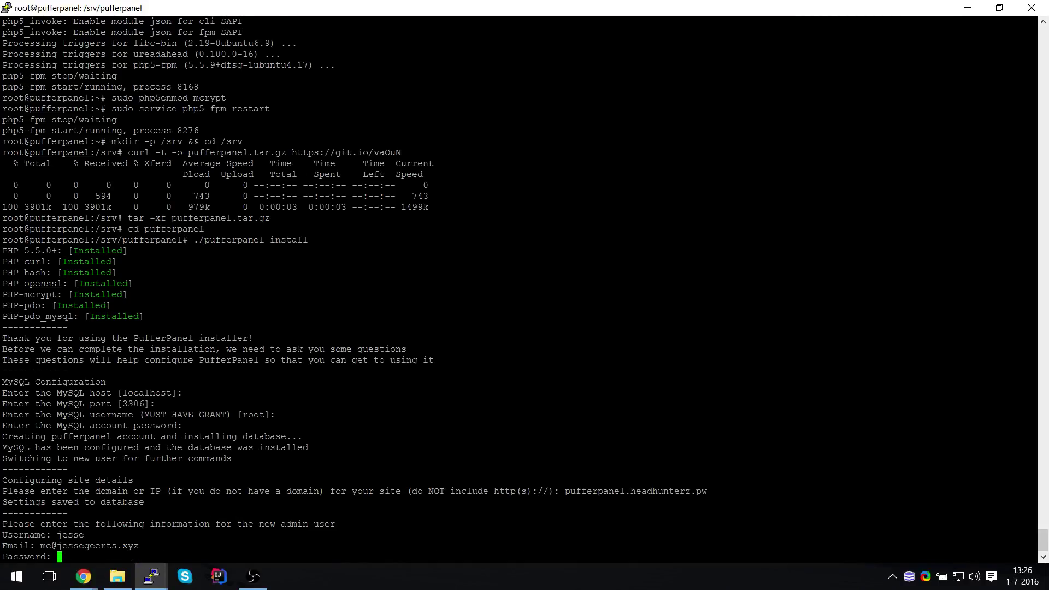
pyautogui.press('Return')
pyautogui.press('BackSpace')
pyautogui.press('BackSpace')
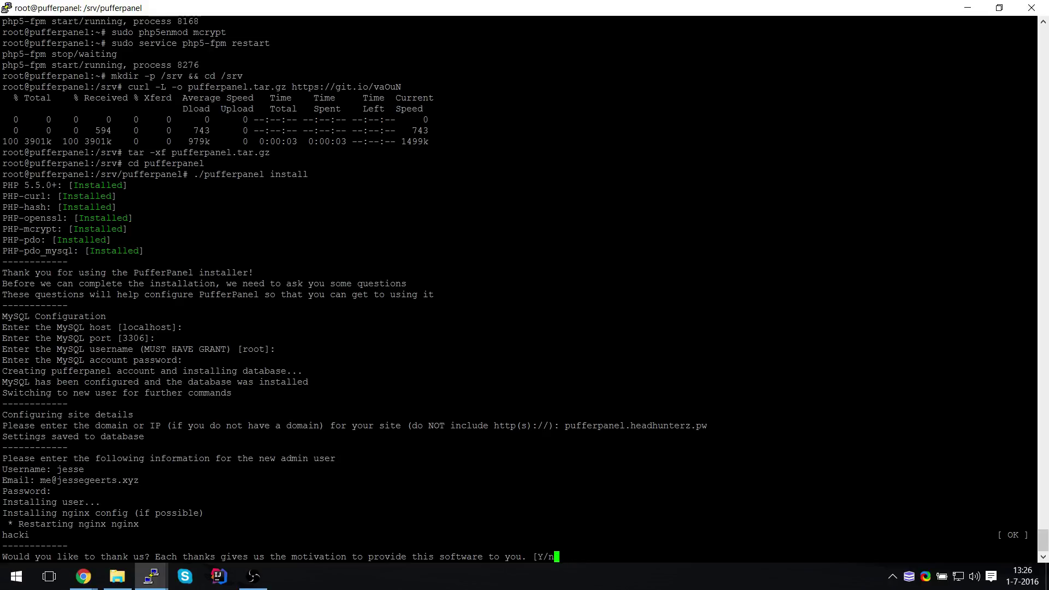
pyautogui.press('Return')
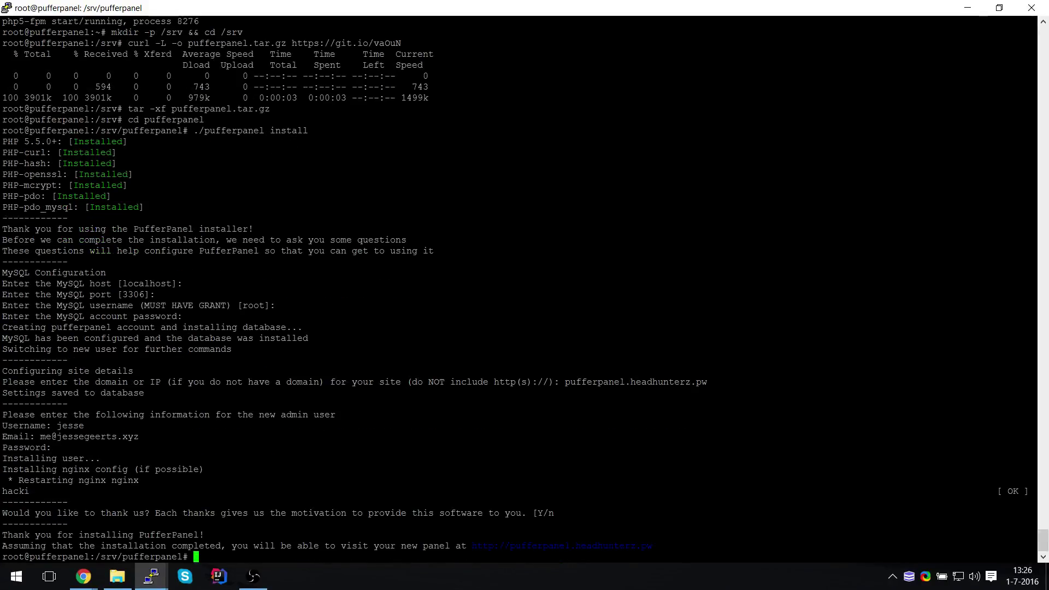
# Load pufferpanel.headhunterz.pw in a new Chrome tab
pyautogui.hotkey('alt', 'Tab')
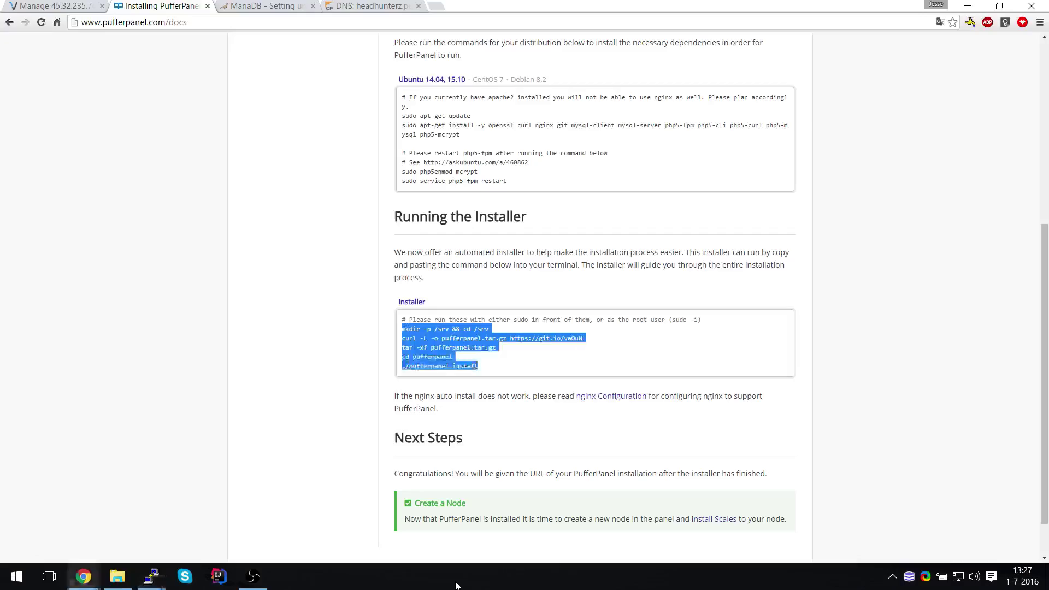
pyautogui.hotkey('ctrl', 't')
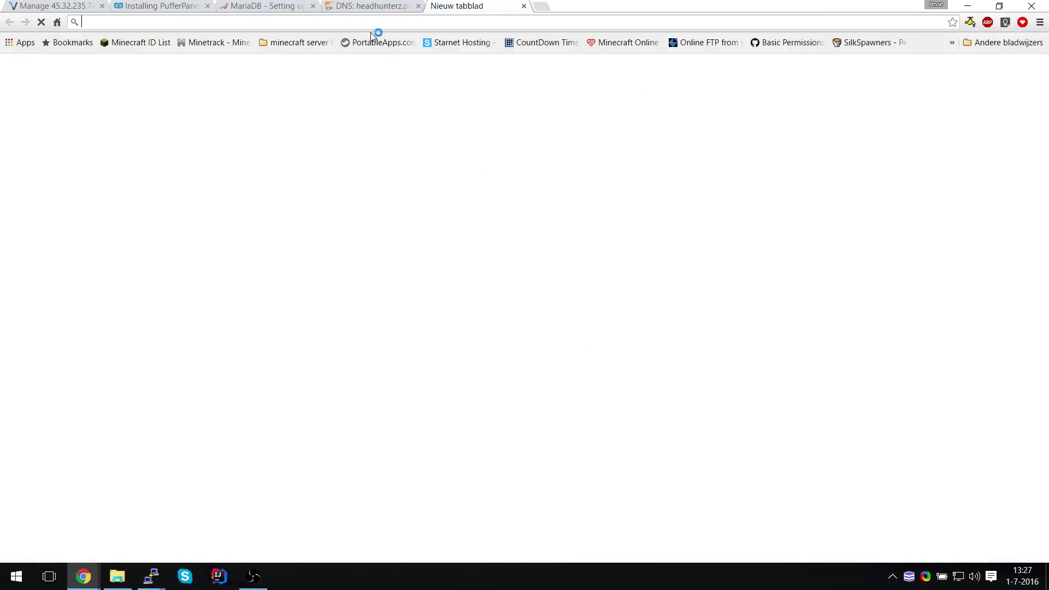
pyautogui.write('pufferpanel.headhunterz.pw')
pyautogui.press('Return')
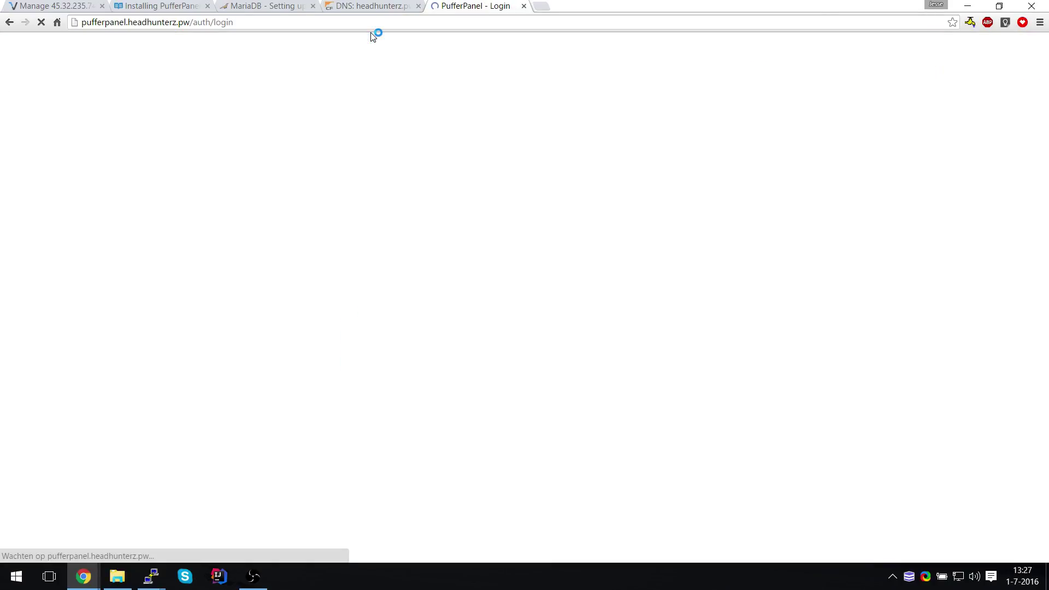
# Log in with the admin email and password and decline saving the password
pyautogui.click(431, 179)
pyautogui.write('me@')
pyautogui.press('Down')
pyautogui.press('Return')
pyautogui.press('Tab')
pyautogui.write('***********')
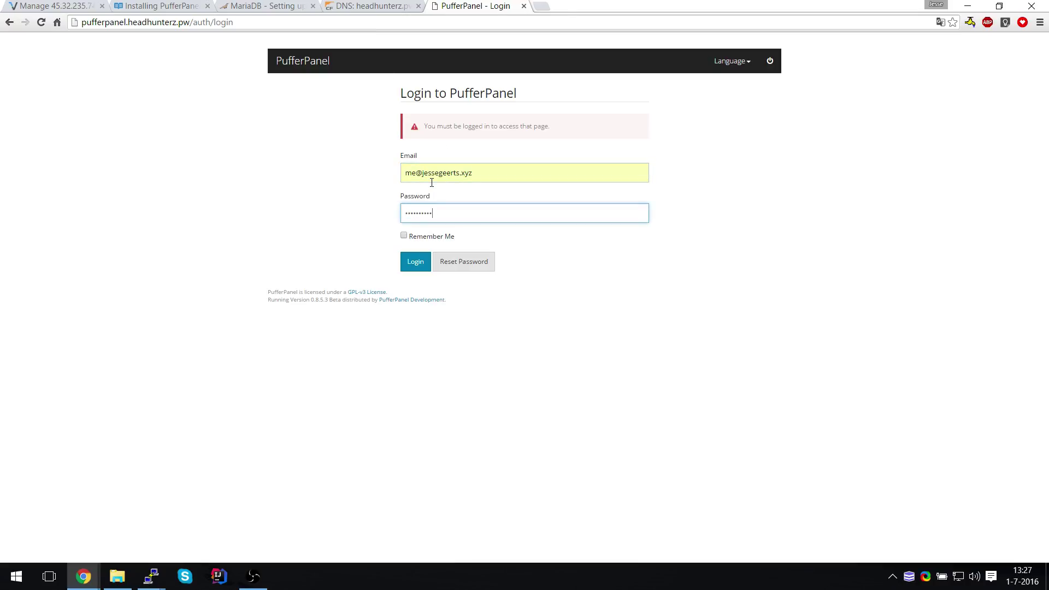
pyautogui.press('Return')
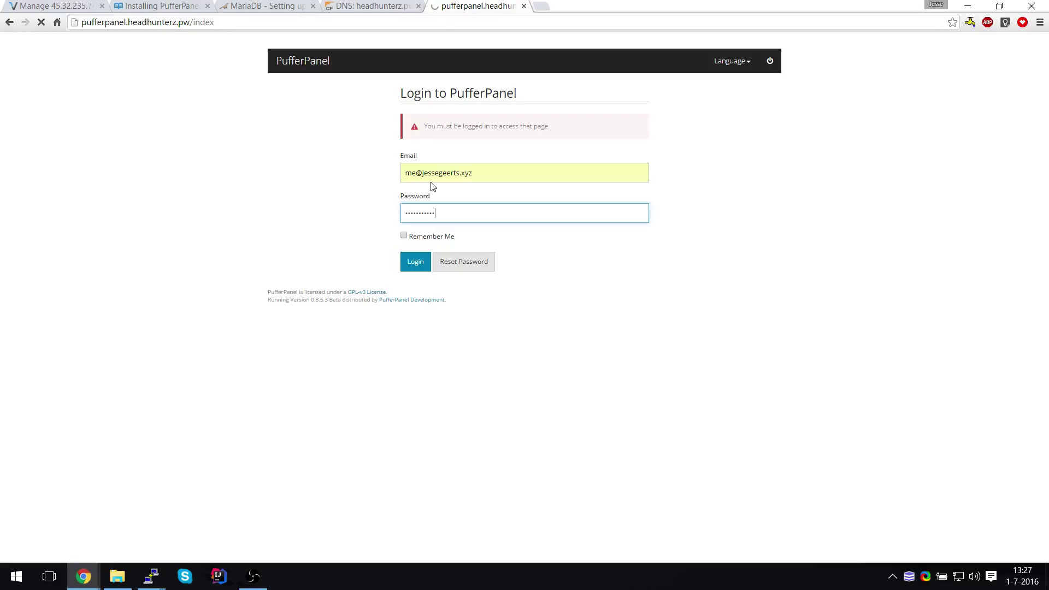
pyautogui.click(621, 195)
# In the admin area's Add Node form, enter short name VPS and FQDN pufferpanel.headhunterz.pw
pyautogui.click(748, 63)
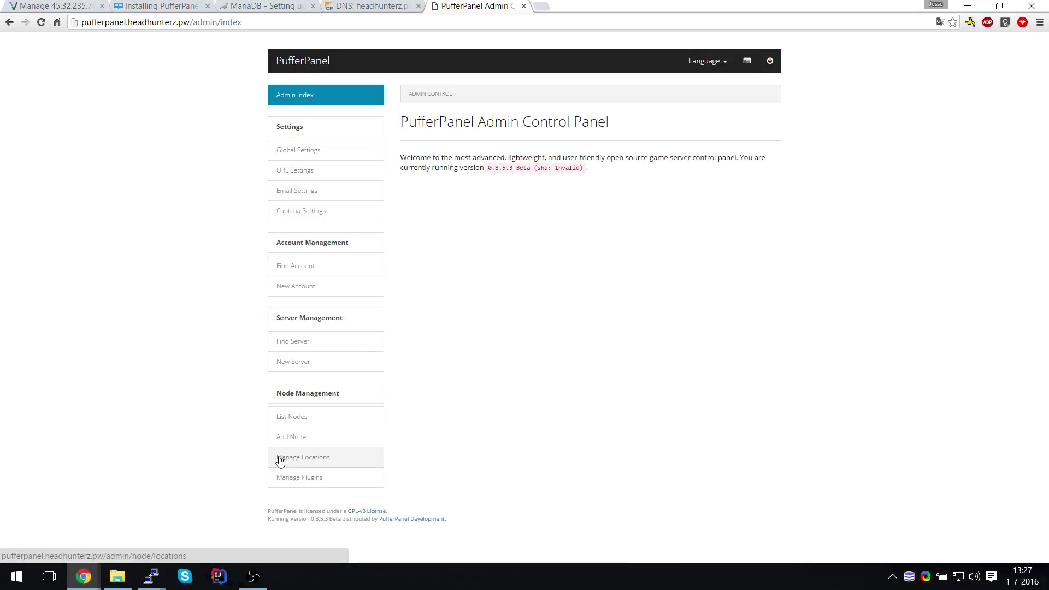
pyautogui.click(304, 442)
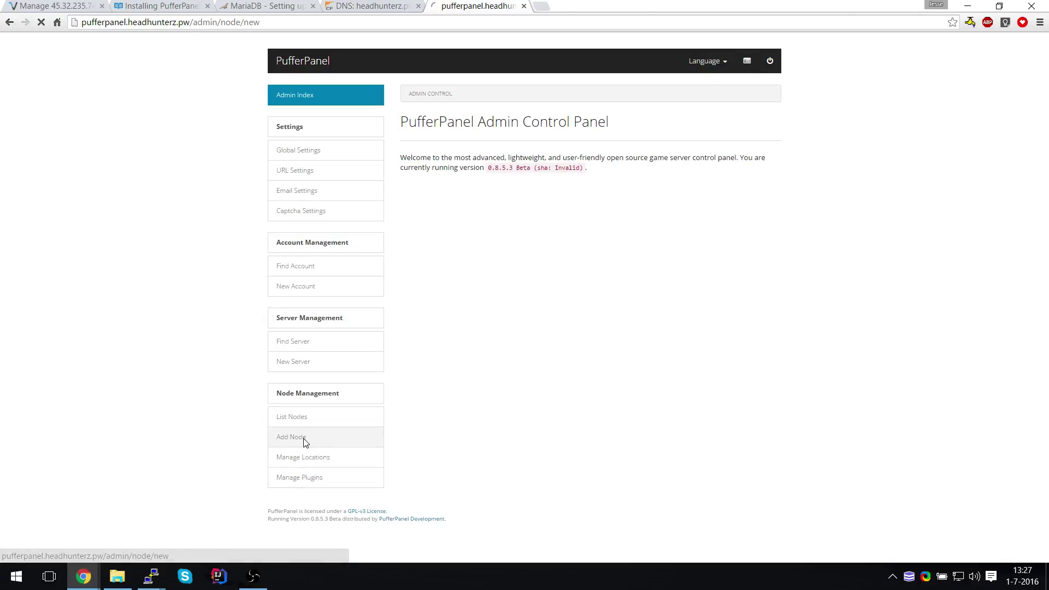
pyautogui.click(427, 178)
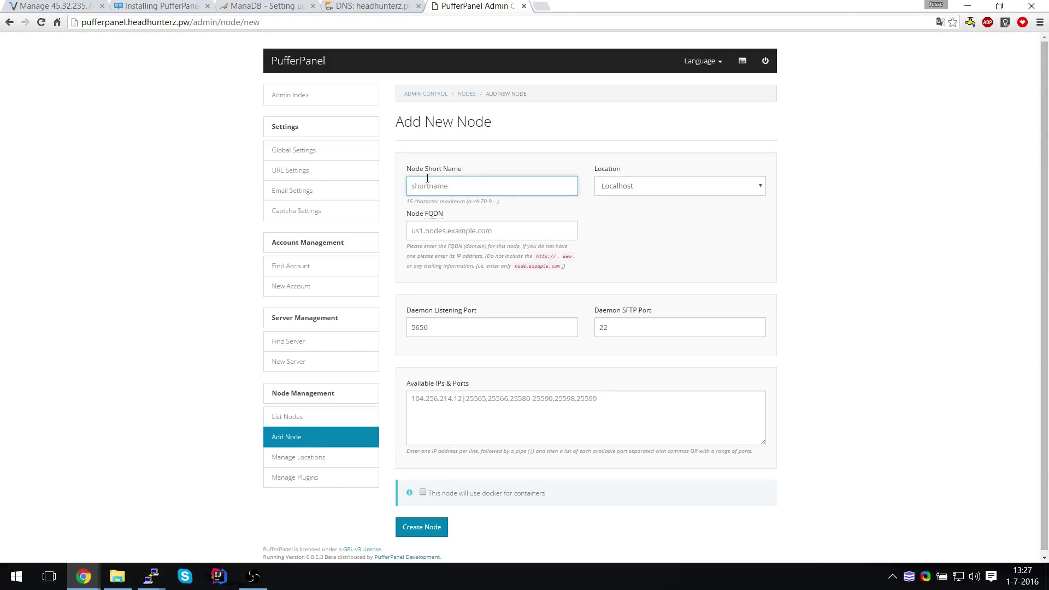
pyautogui.write('VPS')
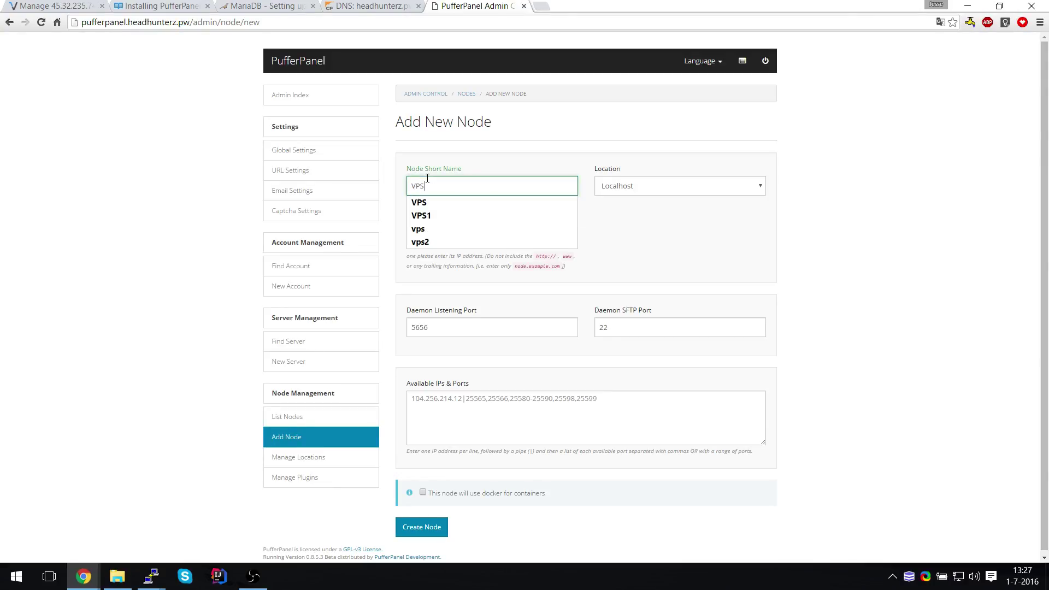
pyautogui.press('Tab')
pyautogui.write('puffer')
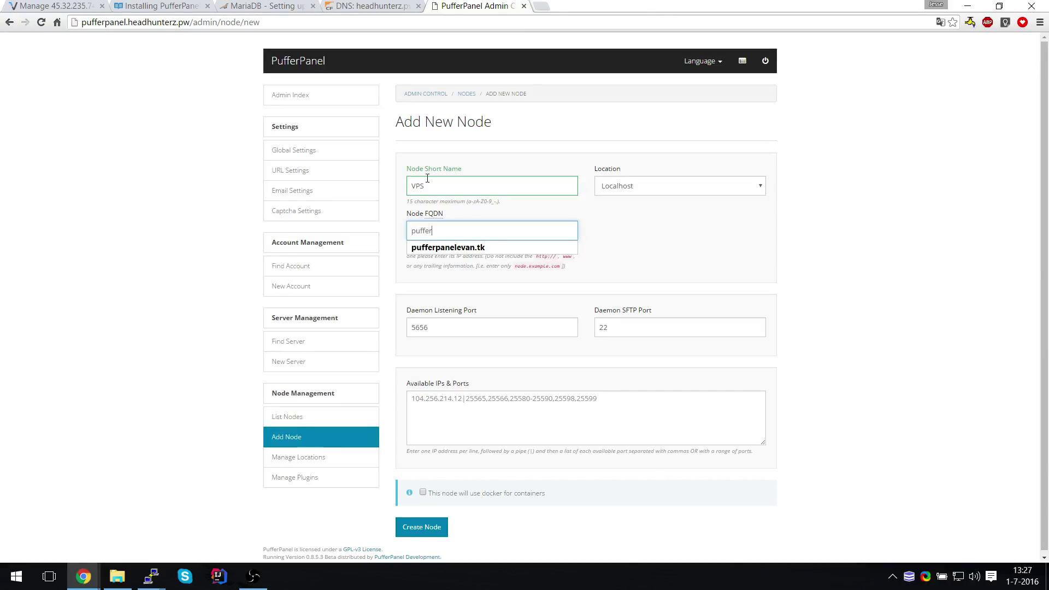
pyautogui.write('panel.headhunterz.pw')
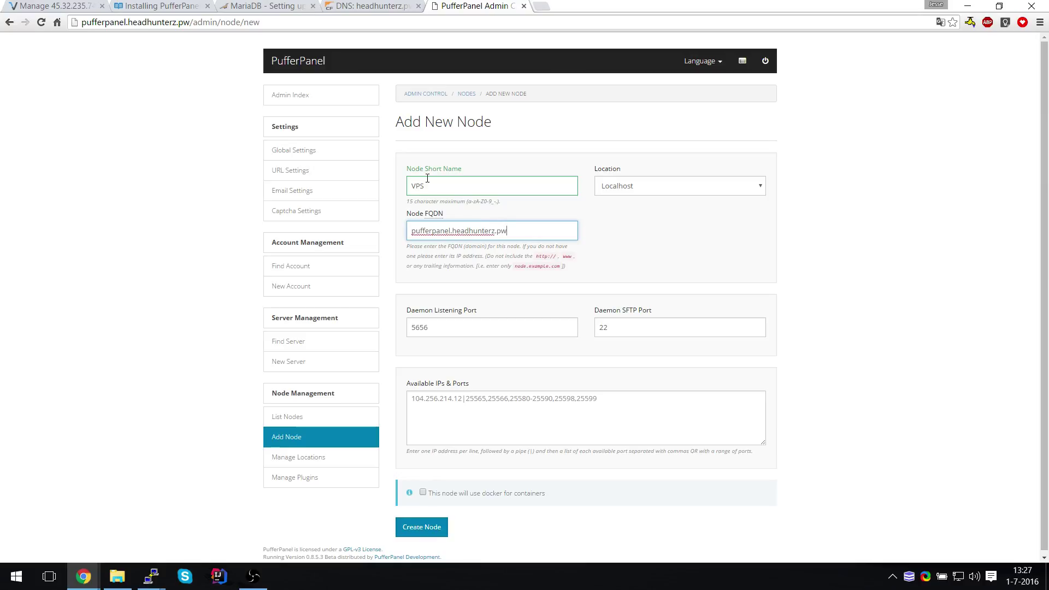
pyautogui.press('Tab')
pyautogui.press('Tab')
pyautogui.press('Tab')
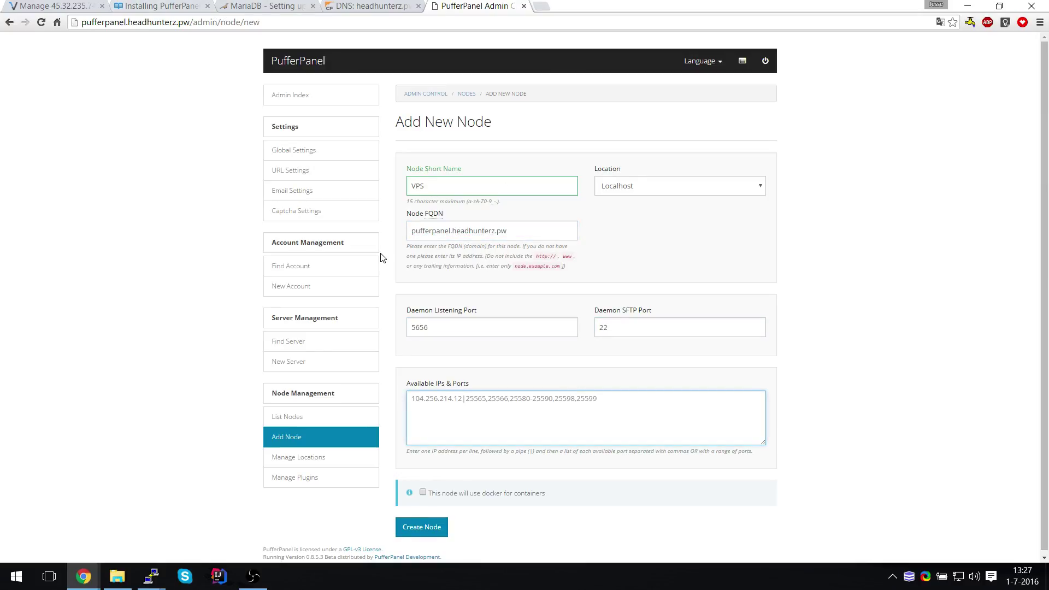
# Copy 45.32.235.74 from Vultr's Server Information and go back to the PufferPanel Admin tab
pyautogui.click(41, 6)
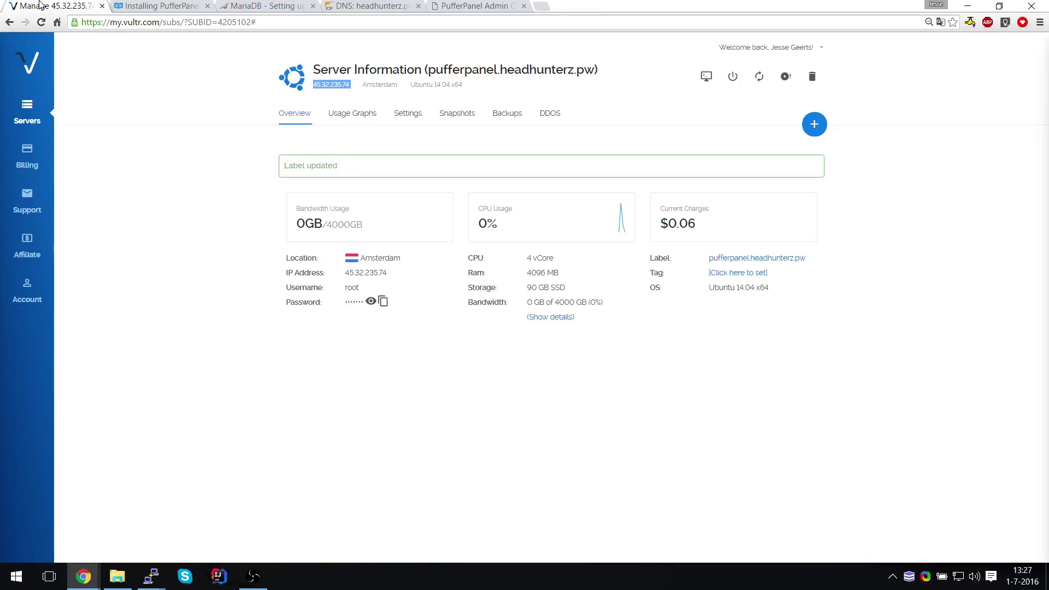
pyautogui.moveTo(350, 86); pyautogui.dragTo(314, 80)
pyautogui.hotkey('ctrl', 'c')
pyautogui.click(469, 6)
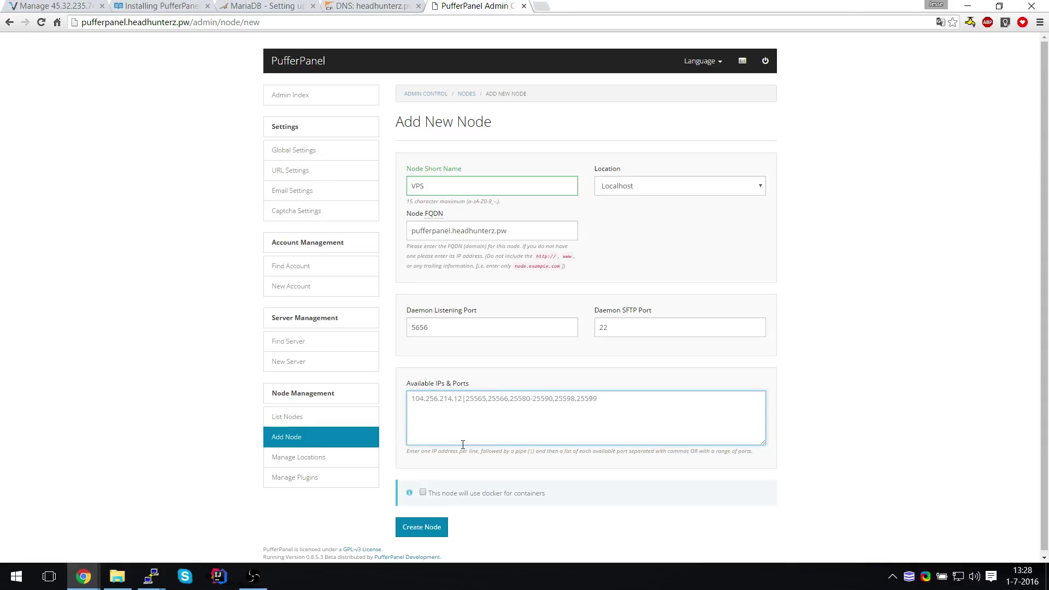
pyautogui.hotkey('ctrl', 'v')
pyautogui.write('|')
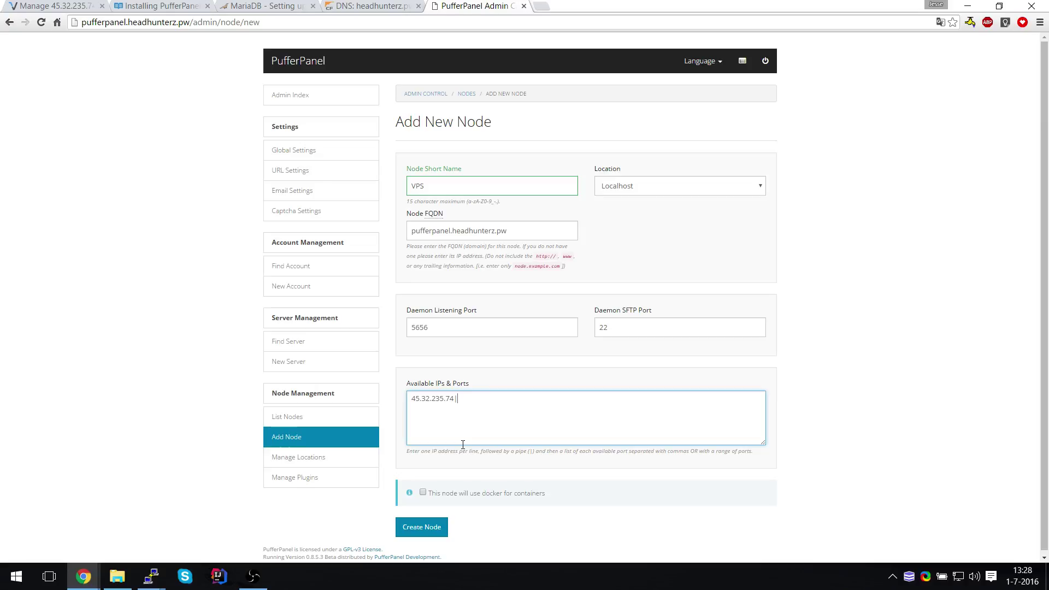
pyautogui.write('25565-25580')
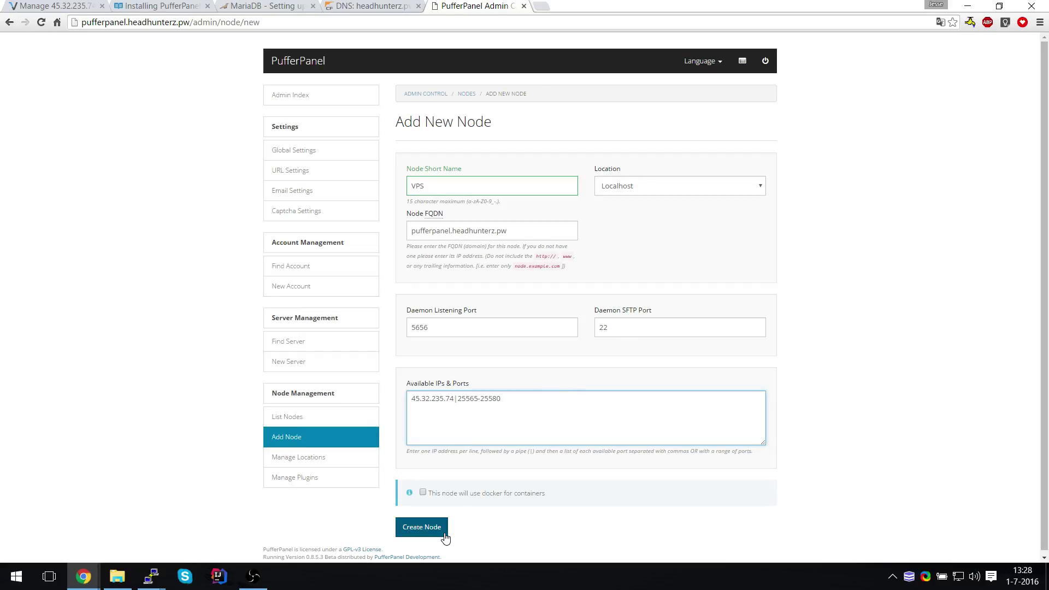
pyautogui.click(432, 529)
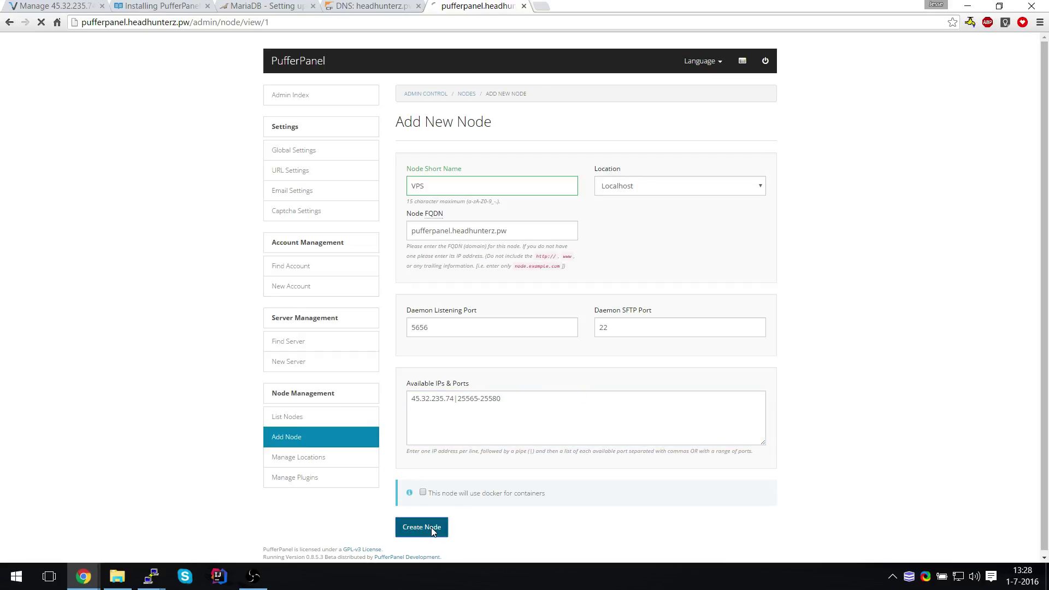
# Generate the node's Scales auto-deploy script and select the deployment command
pyautogui.click(571, 170)
pyautogui.click(431, 172)
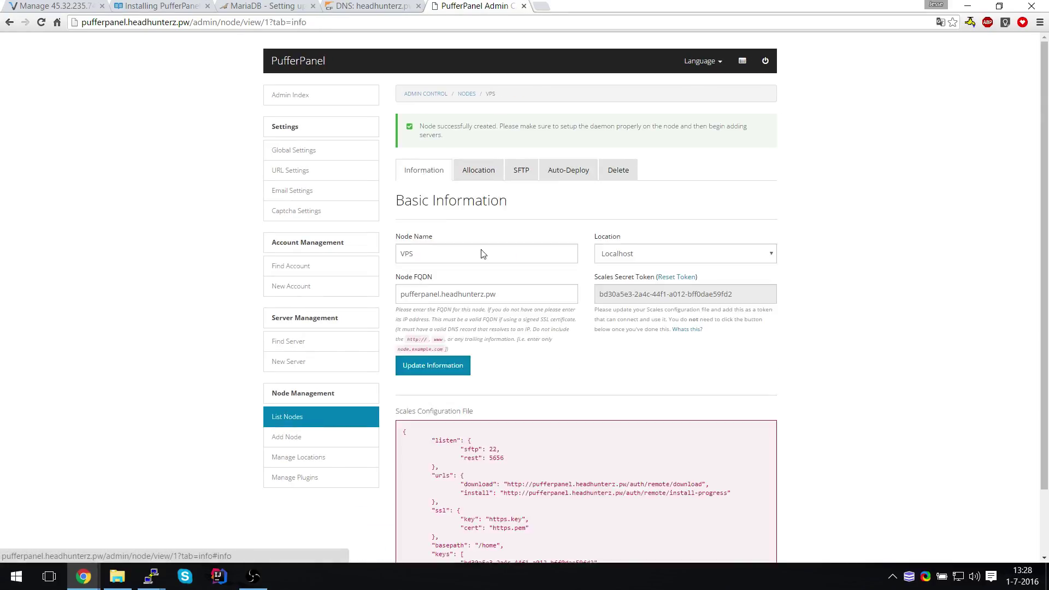
pyautogui.scroll(-2, 538, 307)
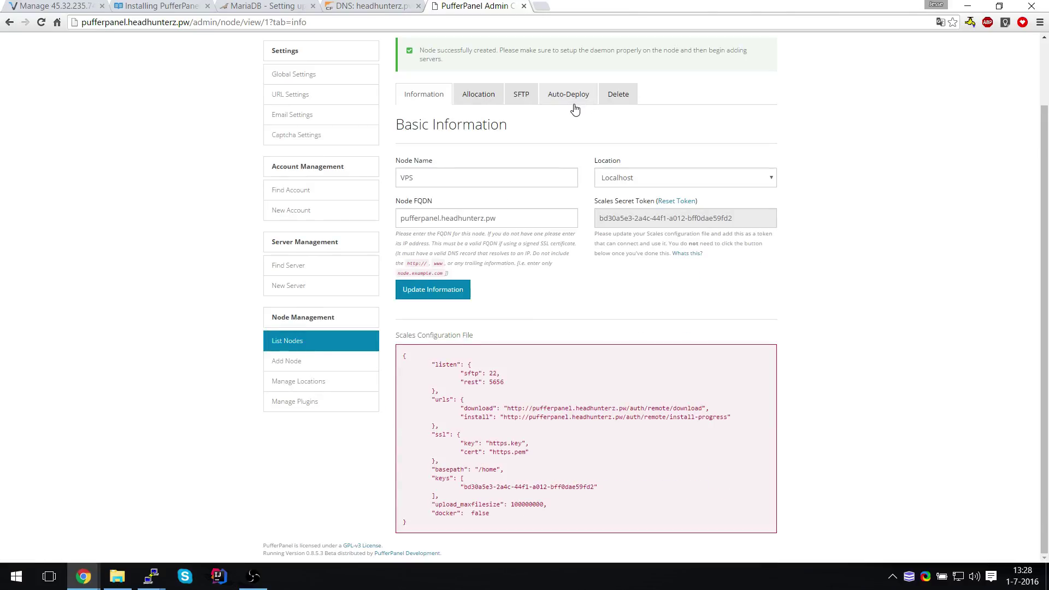
pyautogui.click(571, 99)
pyautogui.click(480, 268)
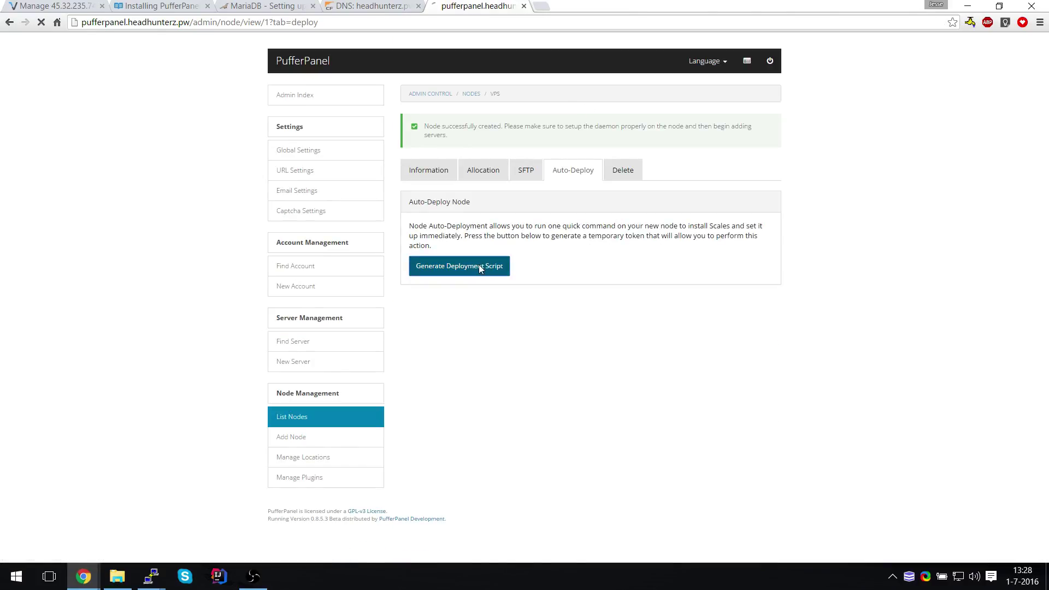
pyautogui.moveTo(525, 279); pyautogui.dragTo(413, 268)
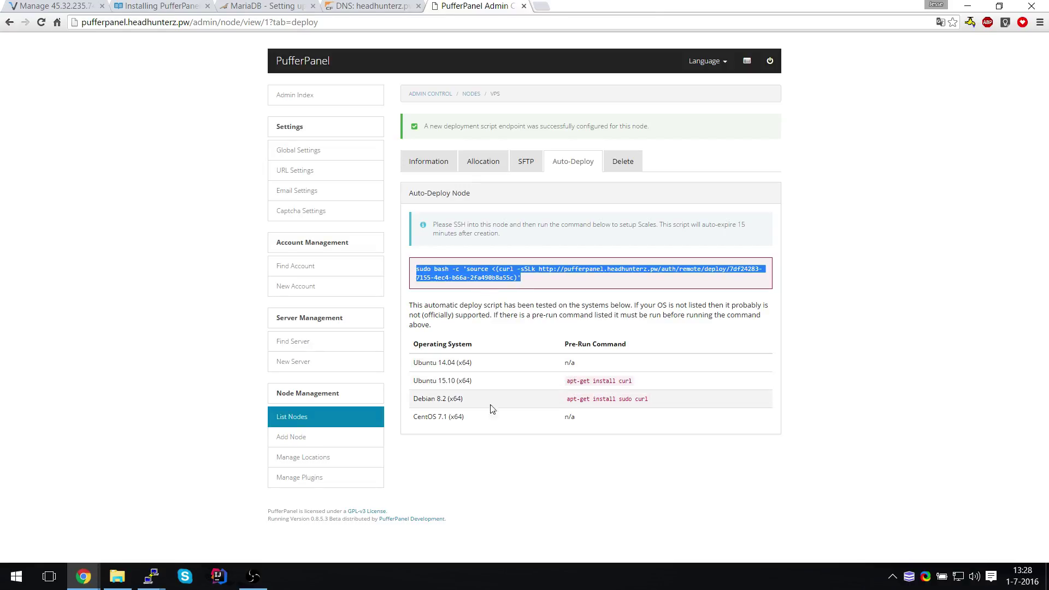
pyautogui.click(151, 576)
# Run 'apt-get install curl --yes' with the pasted deploy command, then recall it after the 404 error
pyautogui.click(82, 519)
pyautogui.write('ap')
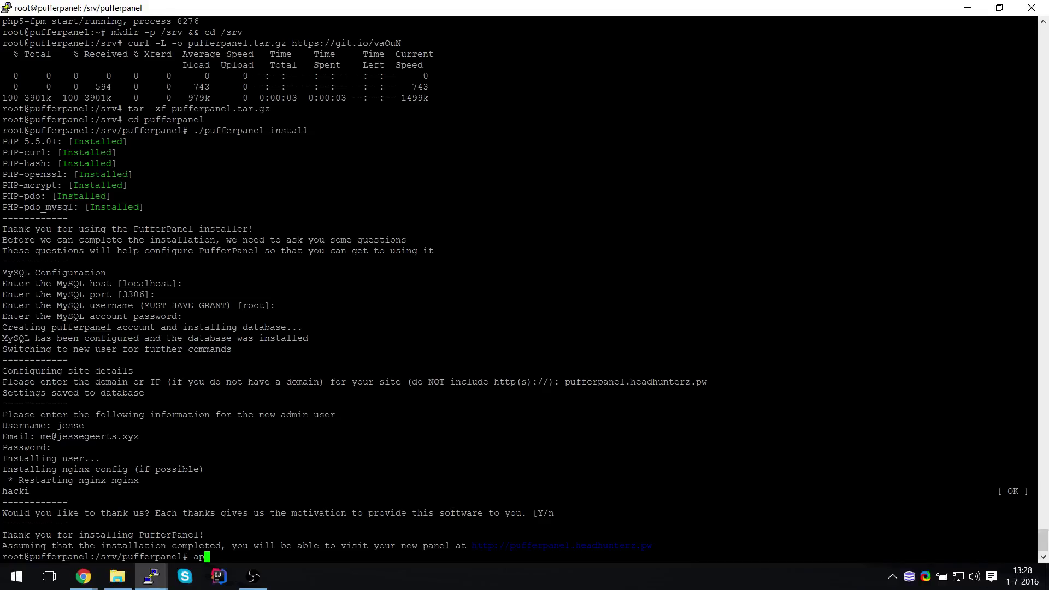
pyautogui.write('t-get install curl --yes;')
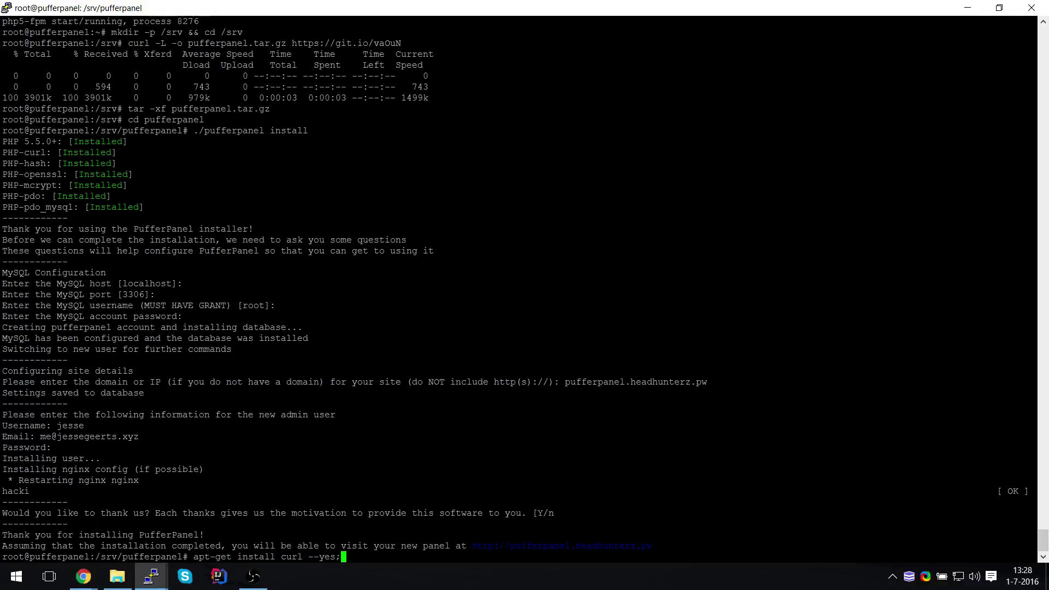
pyautogui.press('shift+Insert')
pyautogui.press('Return')
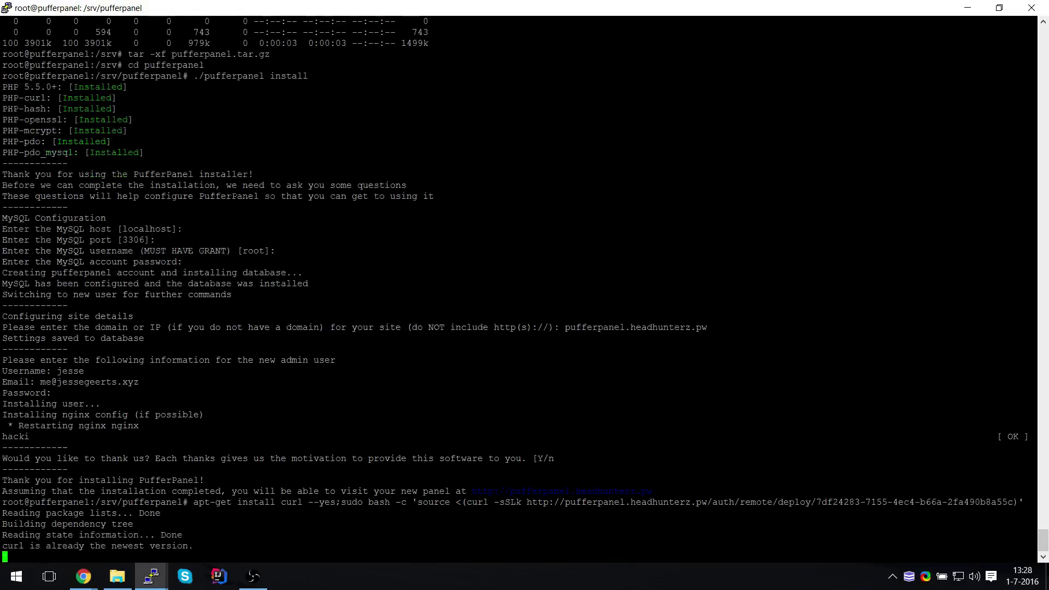
pyautogui.press('Up')
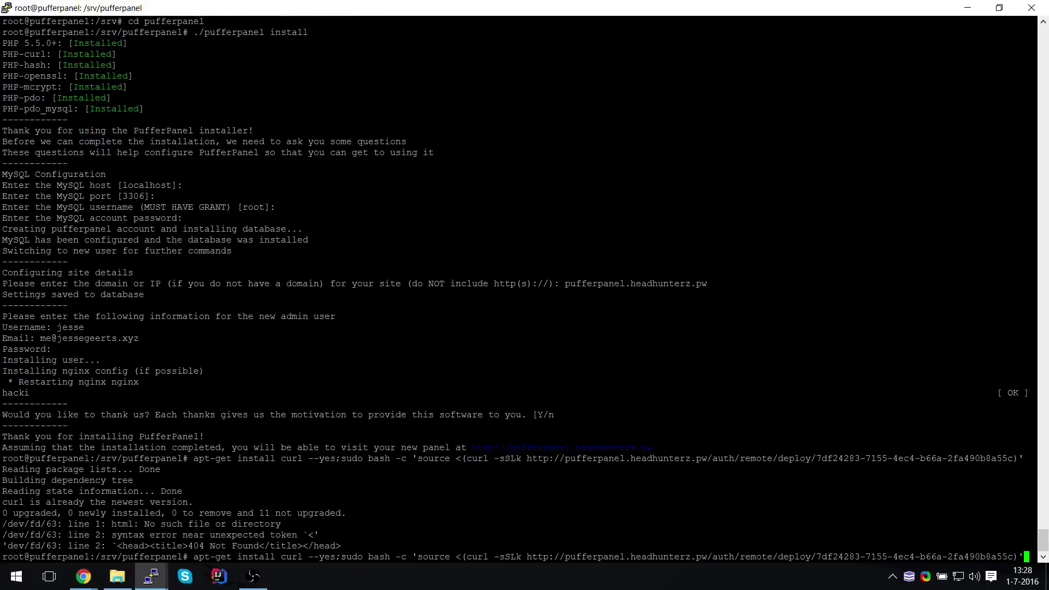
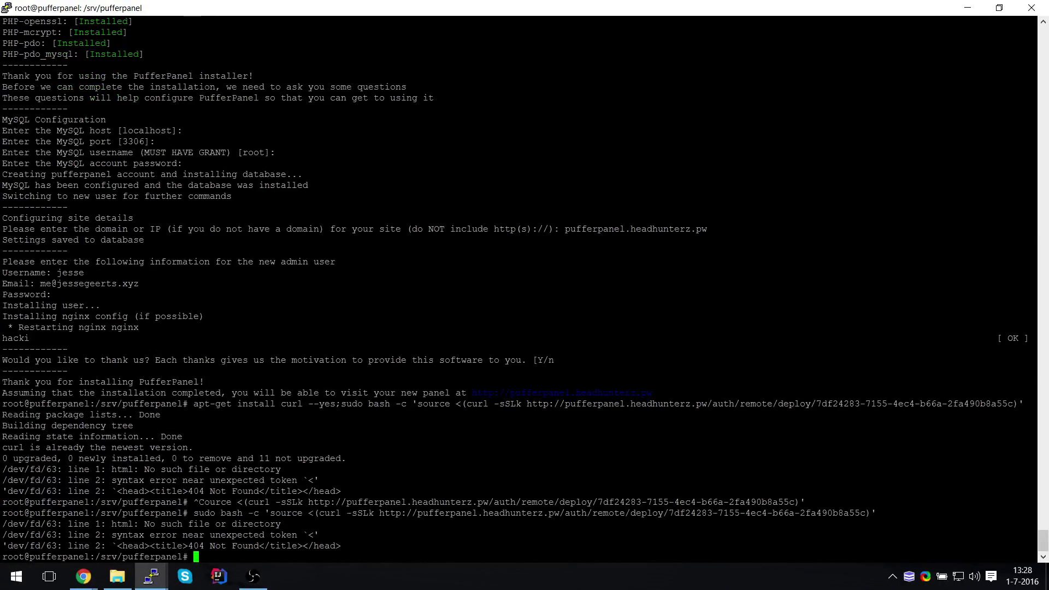
# Switch between Chrome and the PuTTY terminal, ending on the PufferPanel Auto-Deploy page
pyautogui.hotkey('alt', 'Tab')
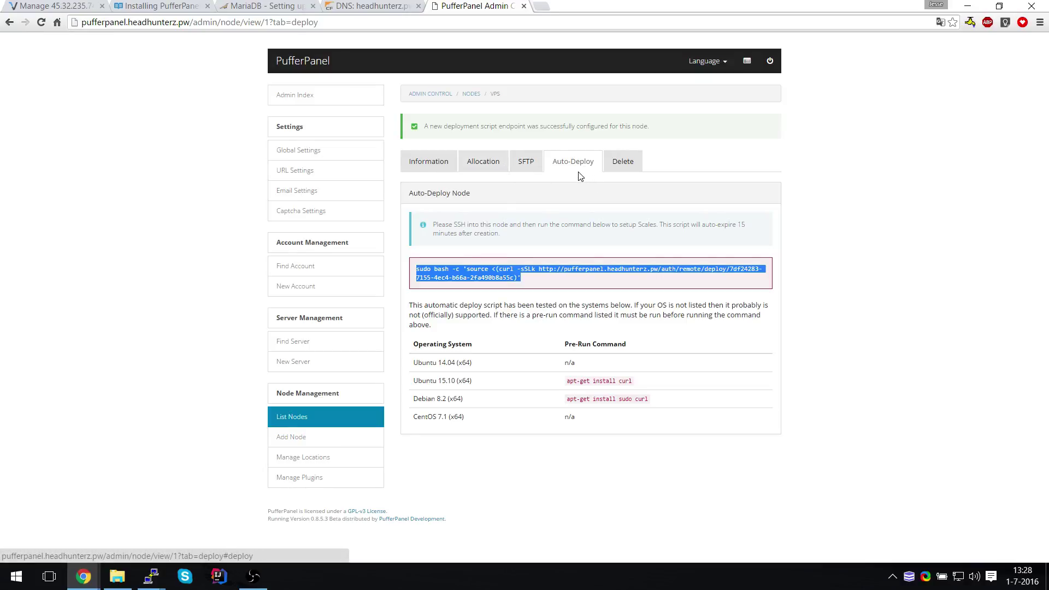
pyautogui.hotkey('alt', 'Tab')
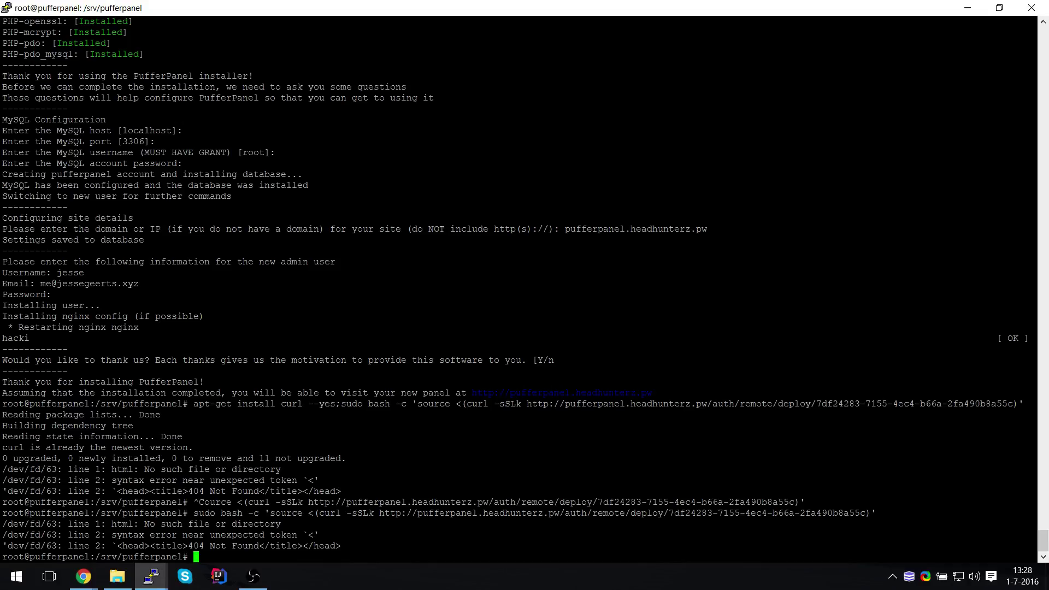
pyautogui.hotkey('alt', 'Tab')
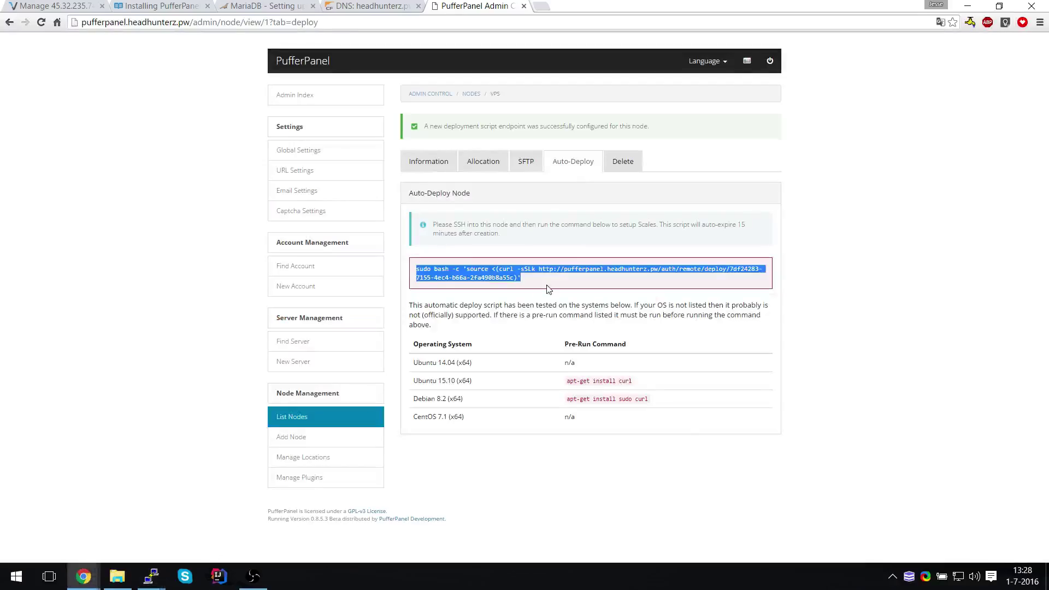
# Select the entire sudo bash auto-deploy command on the PufferPanel Auto-Deploy page
pyautogui.click(529, 282)
pyautogui.moveTo(530, 282); pyautogui.dragTo(416, 270)
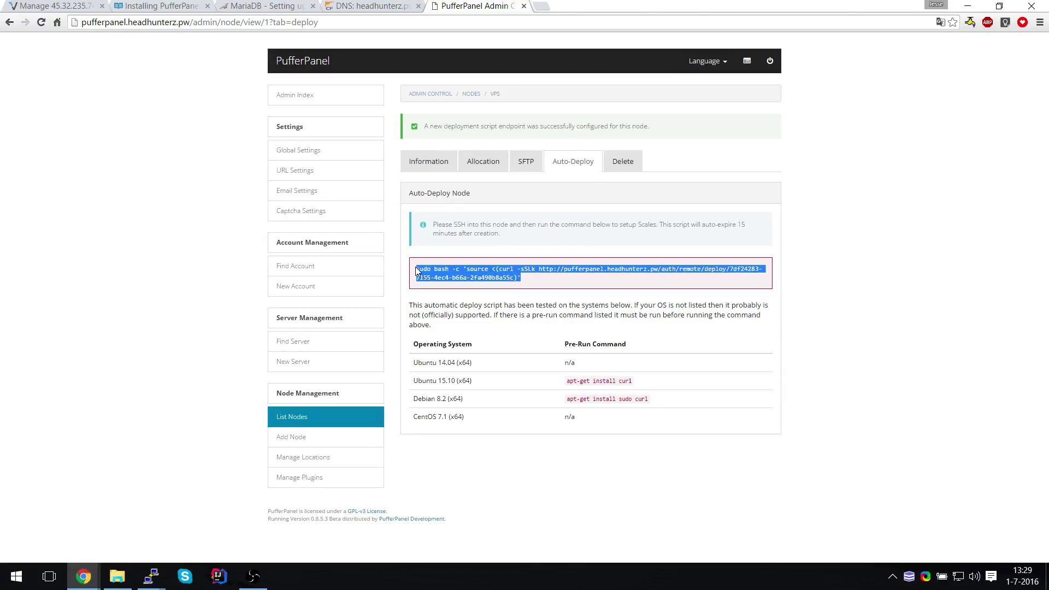
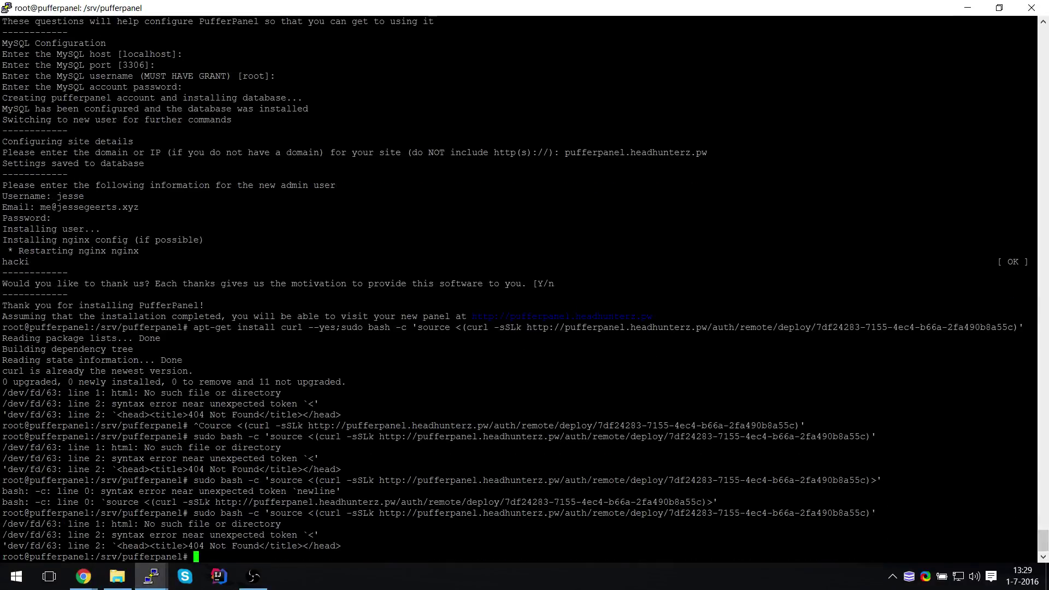
# Open the auto-deploy command's script URL in a new tab and copy the whole Scales installer script
pyautogui.hotkey('alt', 'Tab')
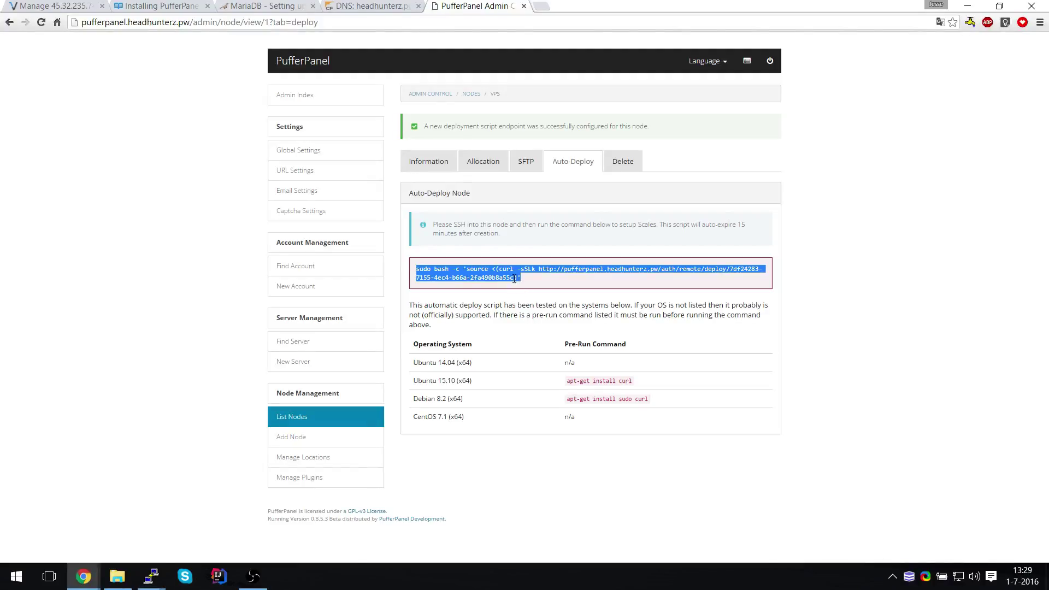
pyautogui.click(514, 277)
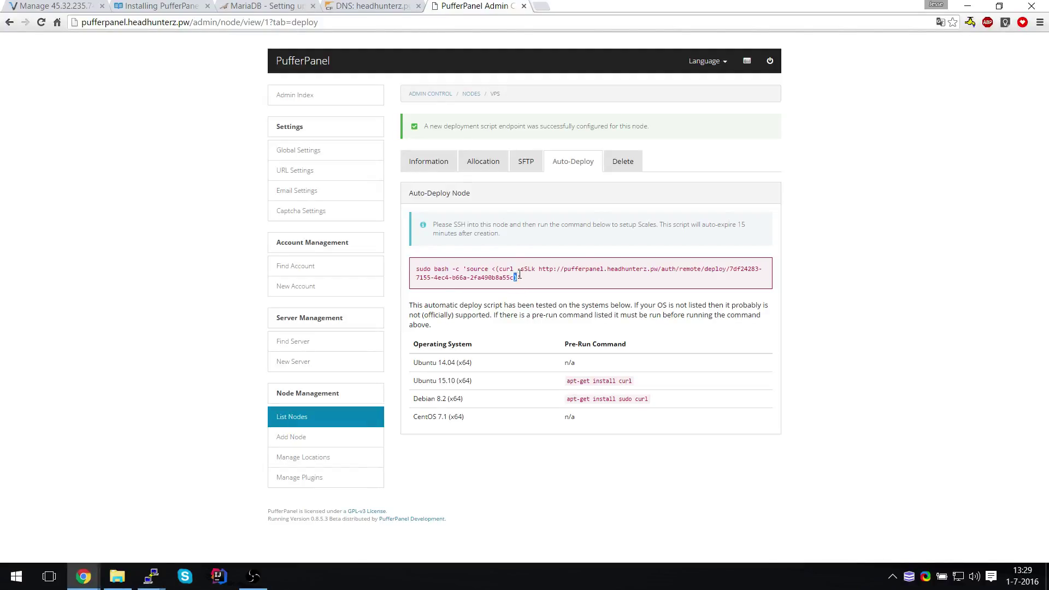
pyautogui.moveTo(514, 277); pyautogui.dragTo(534, 272)
pyautogui.rightClick(539, 270)
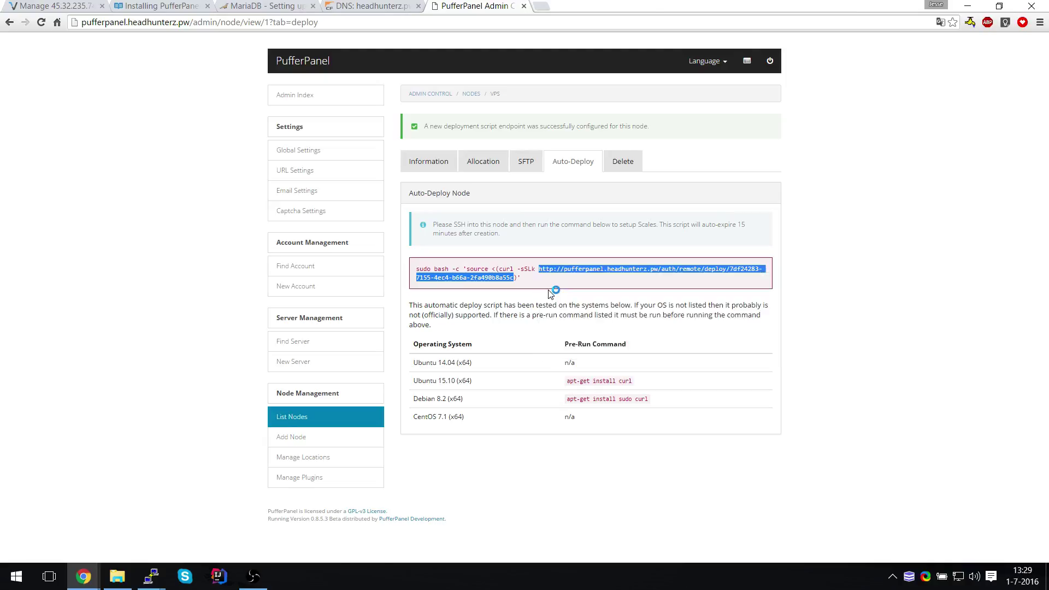
pyautogui.click(551, 293)
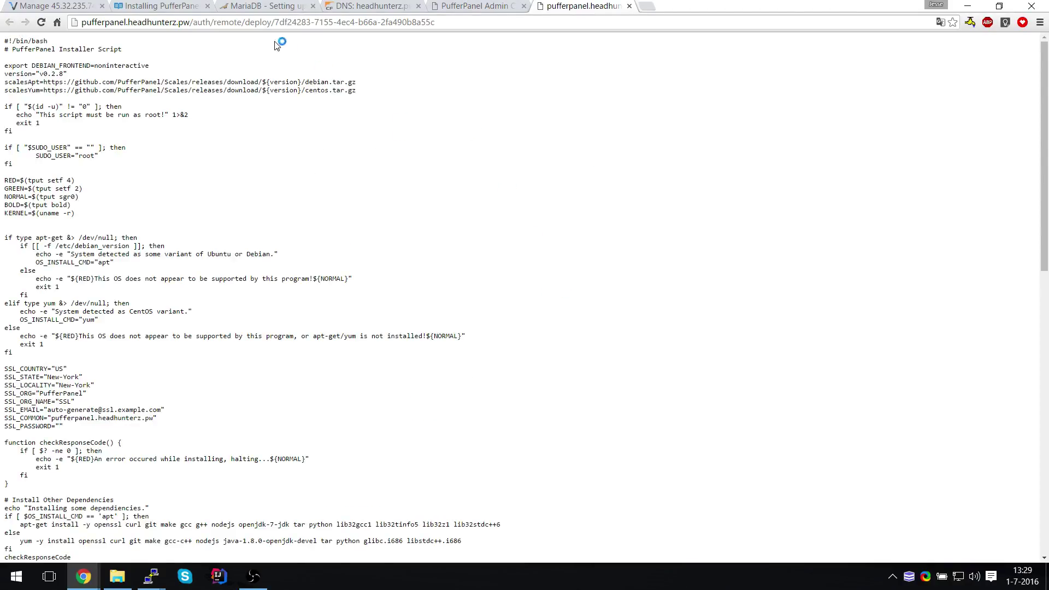
pyautogui.moveTo(3, 43); pyautogui.dragTo(423, 587)
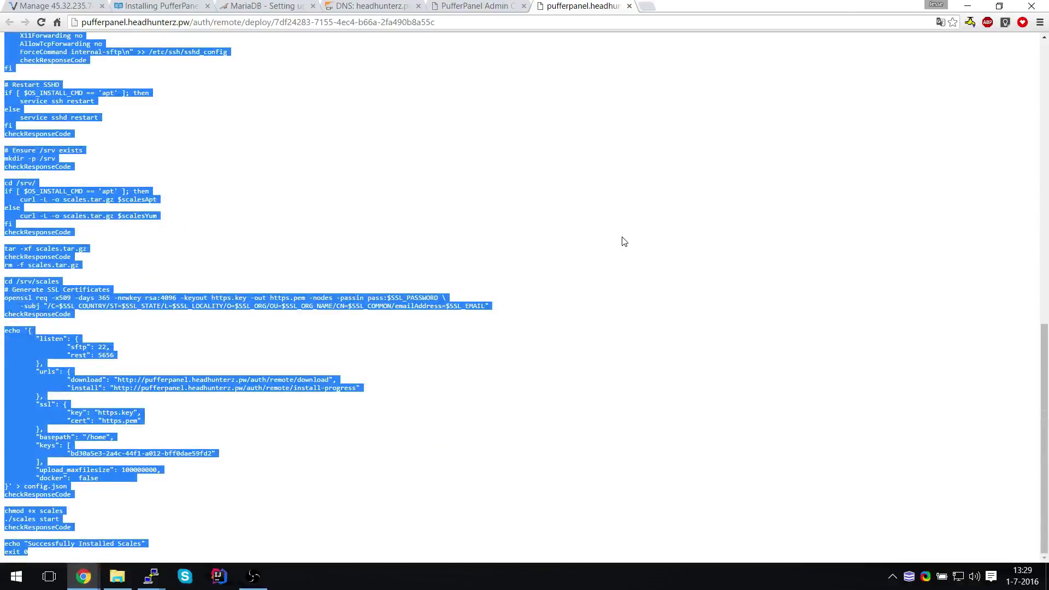
pyautogui.hotkey('alt', 'Tab')
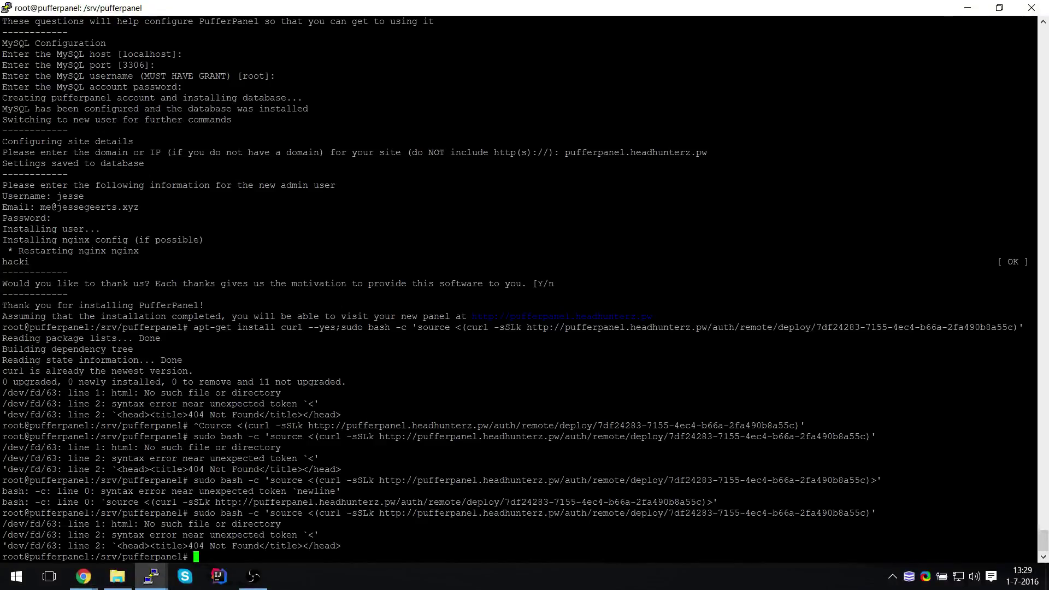
# Change into /tmp, list its contents and delete every file there with rm *
pyautogui.write('cd /tmp/p')
pyautogui.press('Return')
pyautogui.write('cd /tmp/')
pyautogui.press('Return')
pyautogui.write('ls')
pyautogui.press('Return')
pyautogui.write('rm *')
pyautogui.press('Return')
# Create install.sh in nano and paste the copied installer script into it
pyautogui.write('nano ')
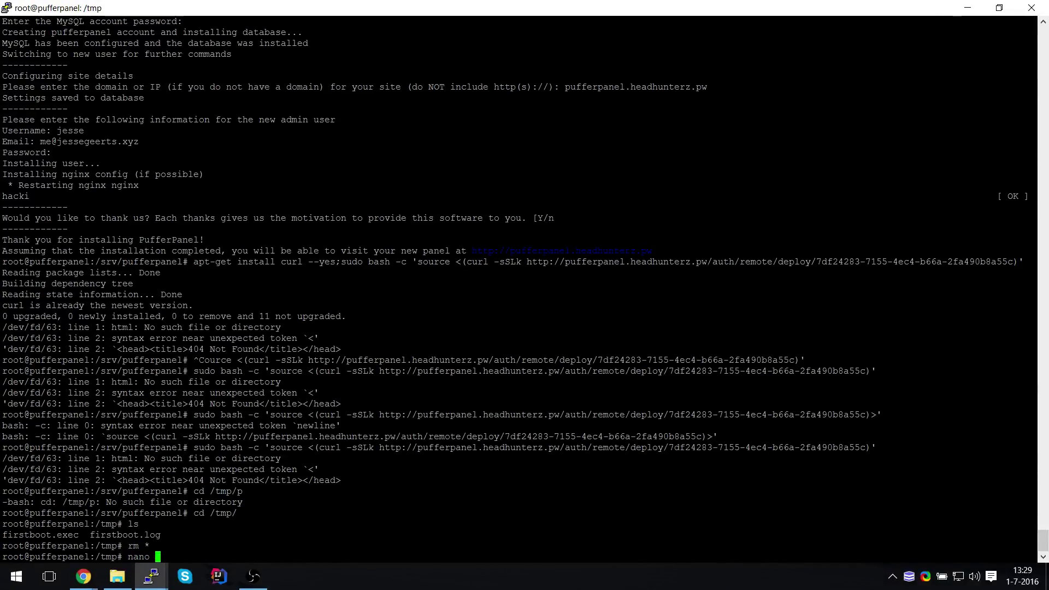
pyautogui.write('install.sh')
pyautogui.press('Return')
pyautogui.press('shift+Insert')
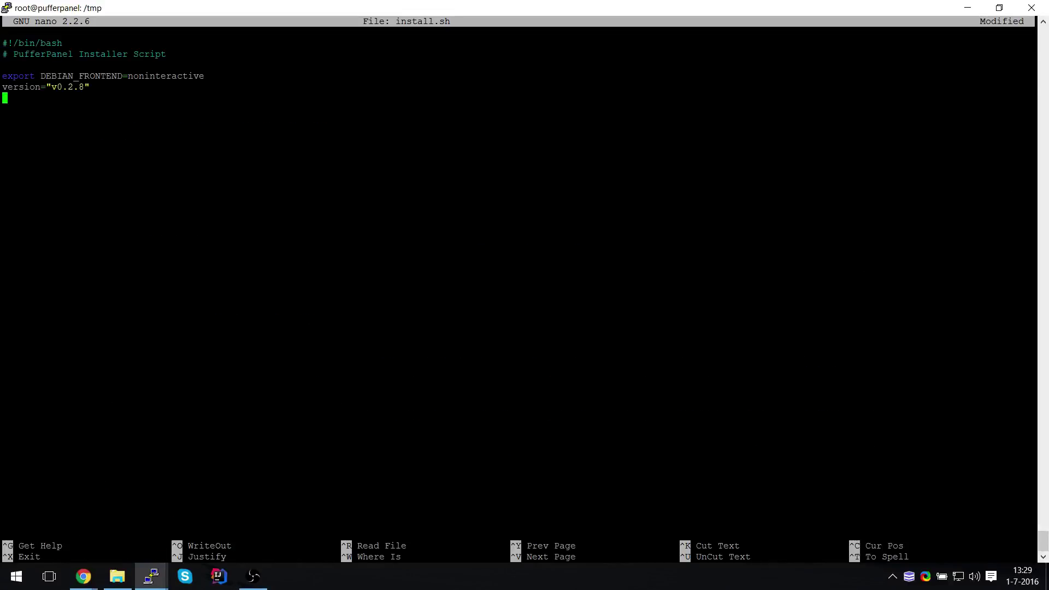
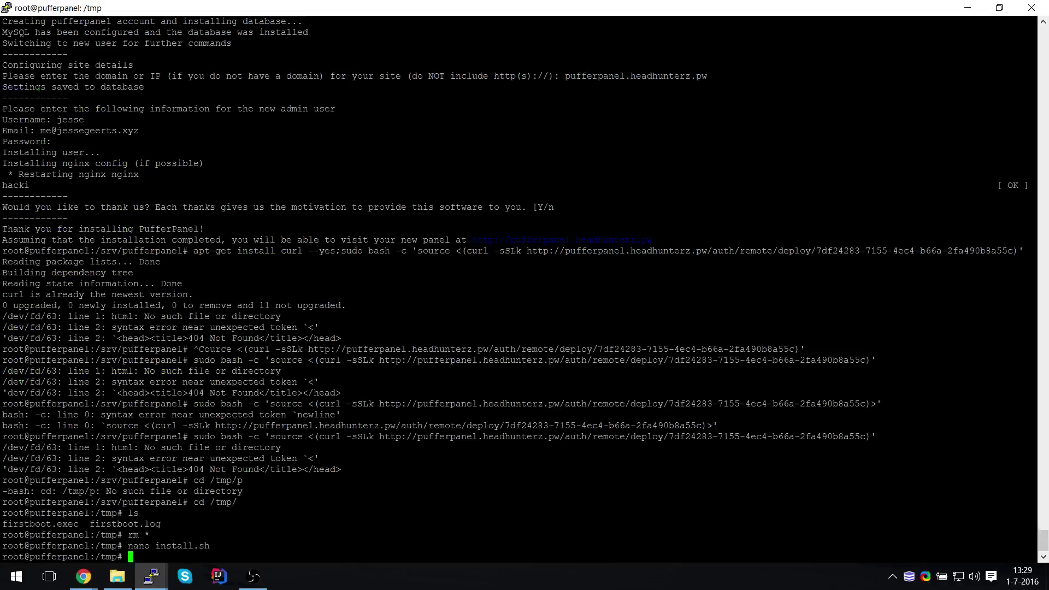
# Paste the Scales deploy script into a new install.sh in nano and save it
pyautogui.press('Up')
pyautogui.press('Return')
pyautogui.press('shift+Insert')
pyautogui.hotkey('ctrl', 'x')
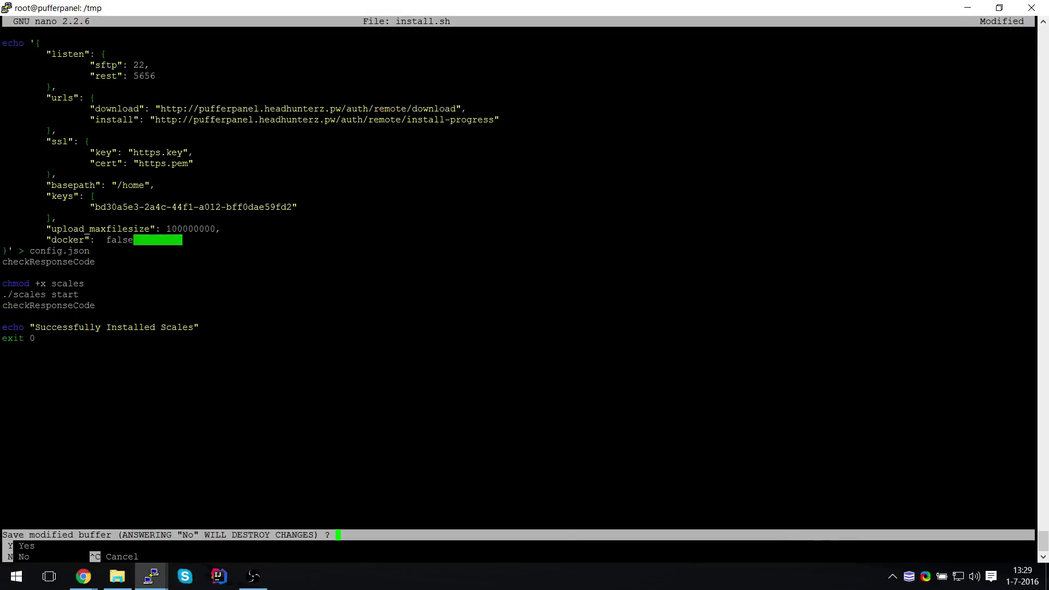
pyautogui.press('y')
pyautogui.press('Return')
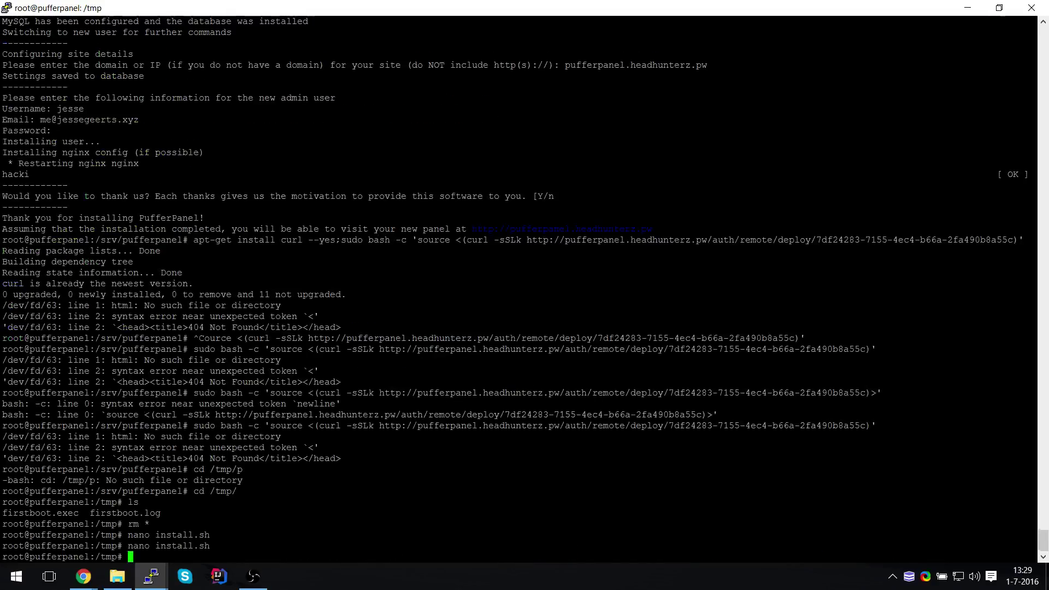
# Run bash install.sh to install Scales, then check the Java version
pyautogui.write('bash install.sh')
pyautogui.press('Return')
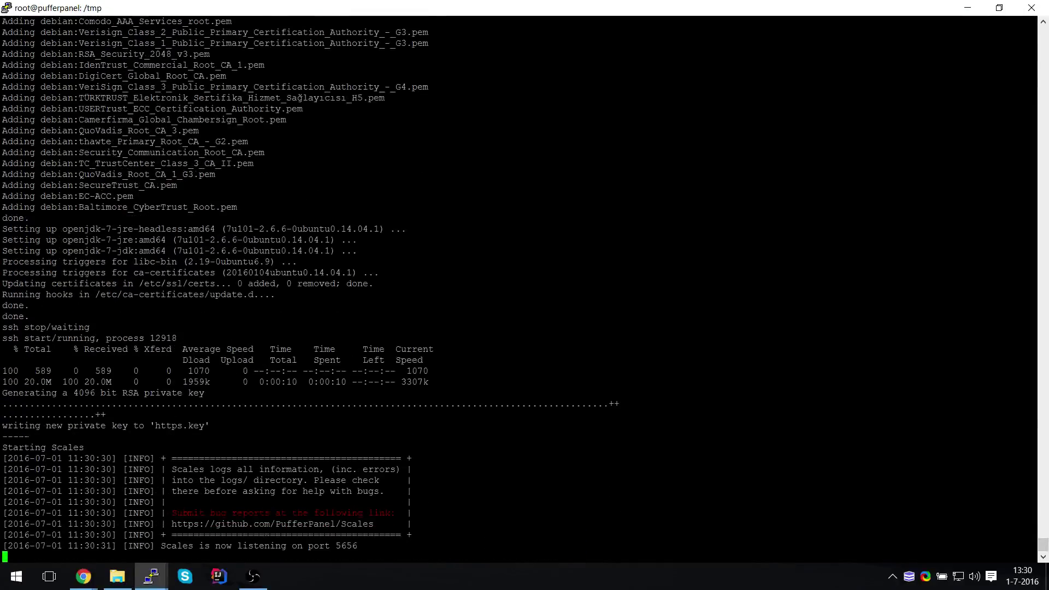
pyautogui.write('java -version')
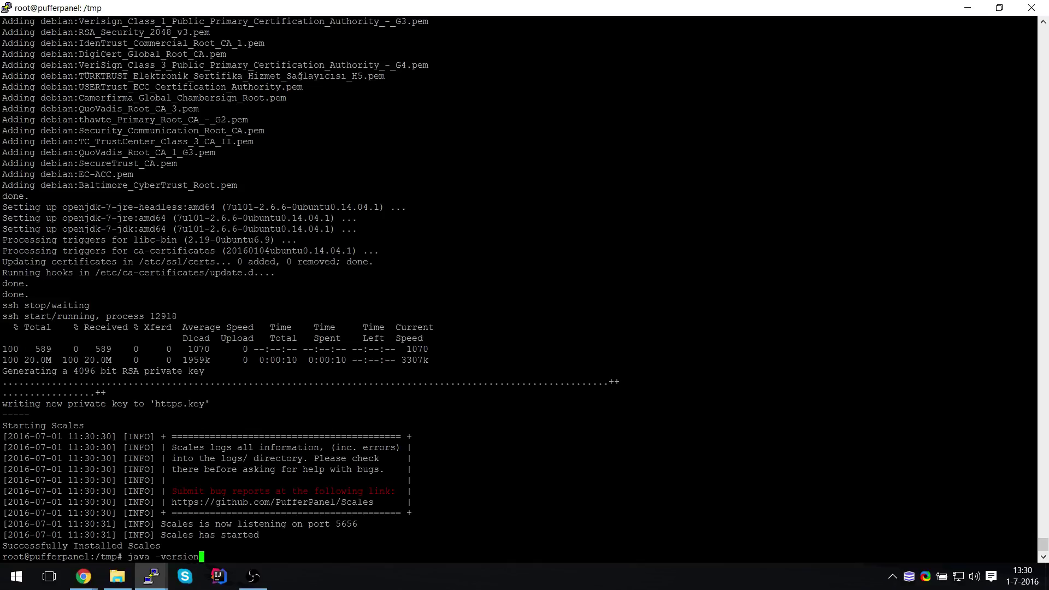
pyautogui.press('Return')
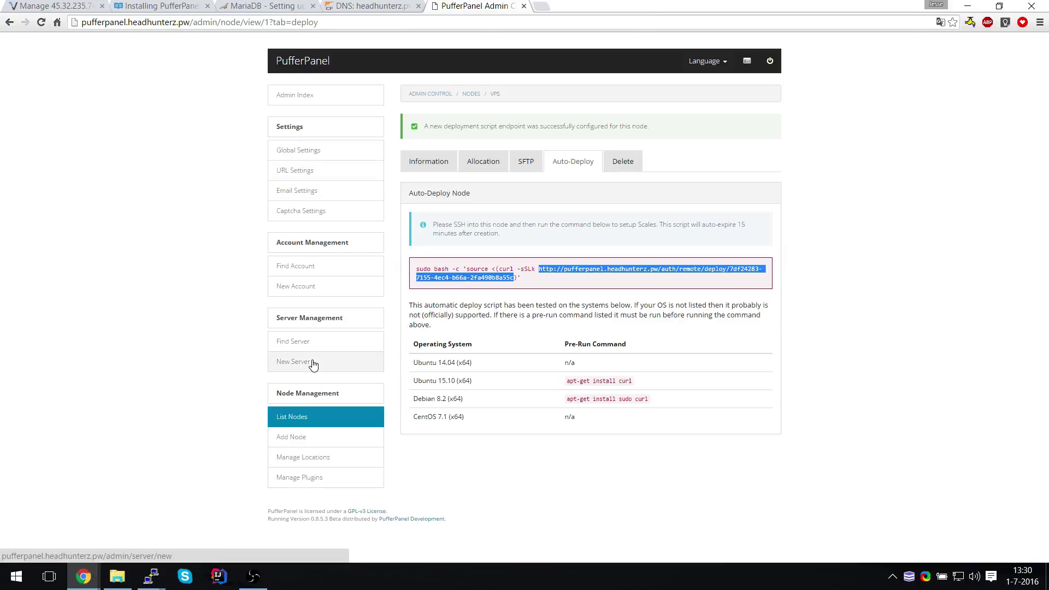
# Download Spigot-Latest.jar from the jars.headhunterz.pw listing and dismiss the download warning
pyautogui.click(539, 6)
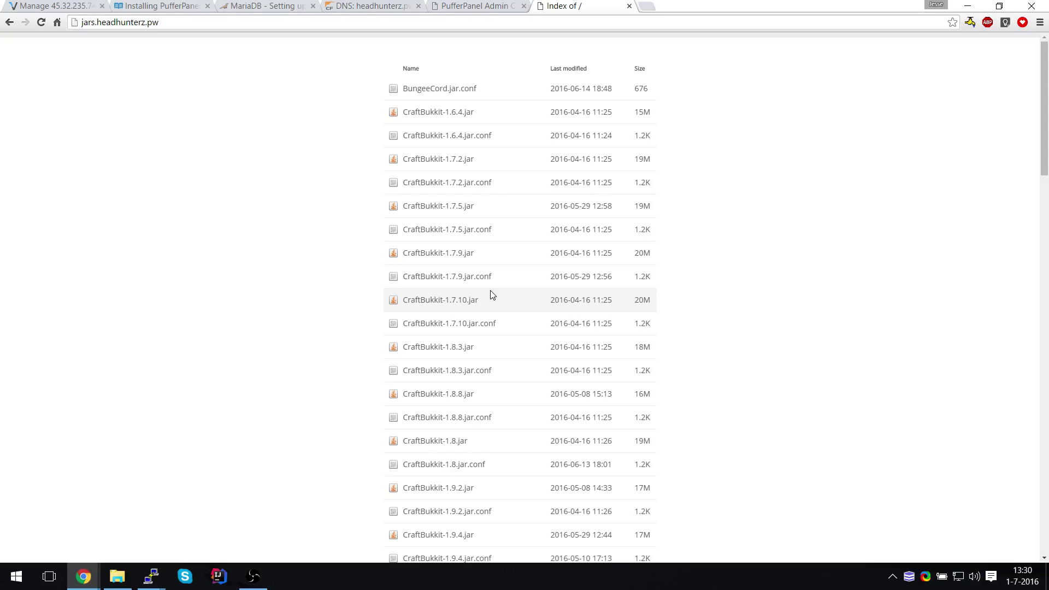
pyautogui.scroll(-5, 492, 295)
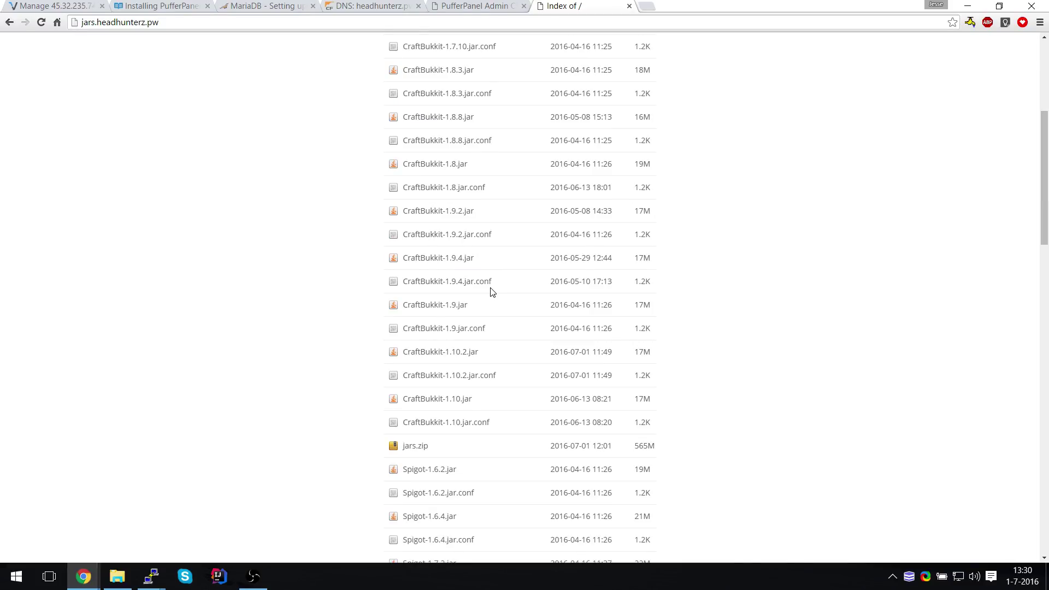
pyautogui.scroll(5, 492, 292)
pyautogui.click(365, 24)
pyautogui.write('/')
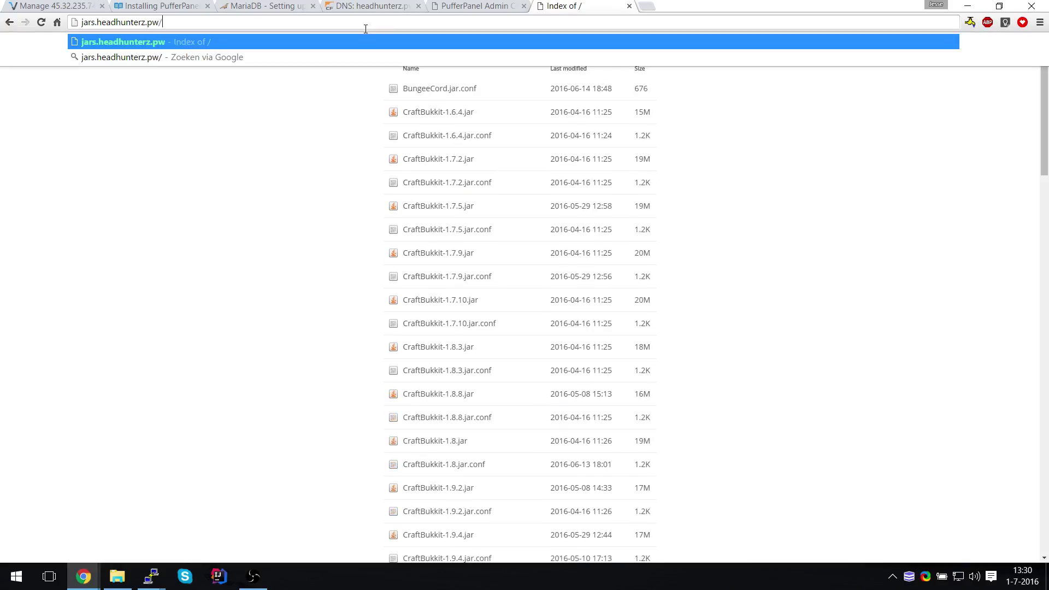
pyautogui.write('Spigot-')
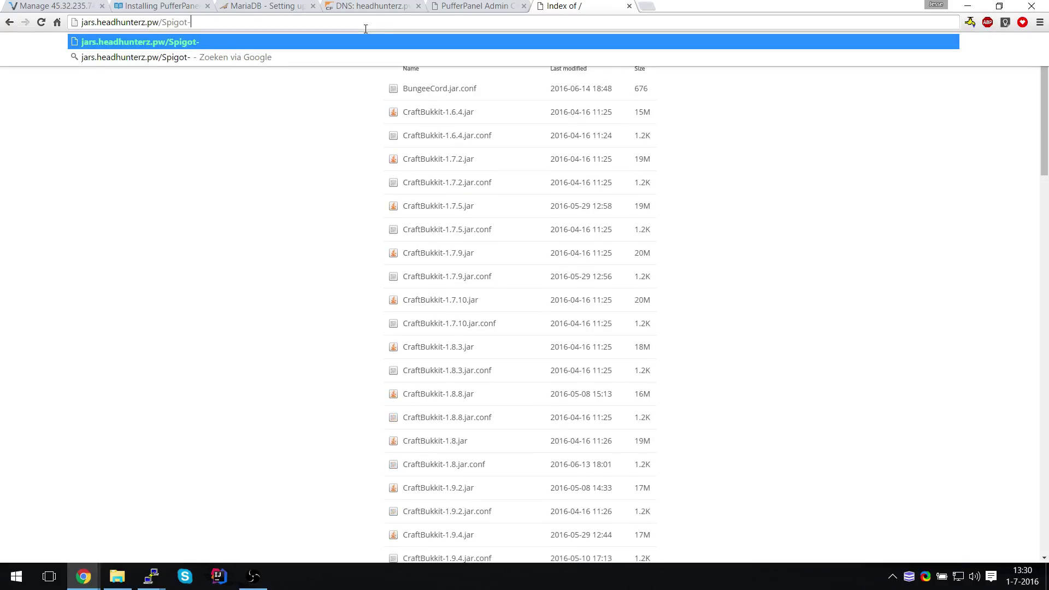
pyautogui.write('Latest.jar')
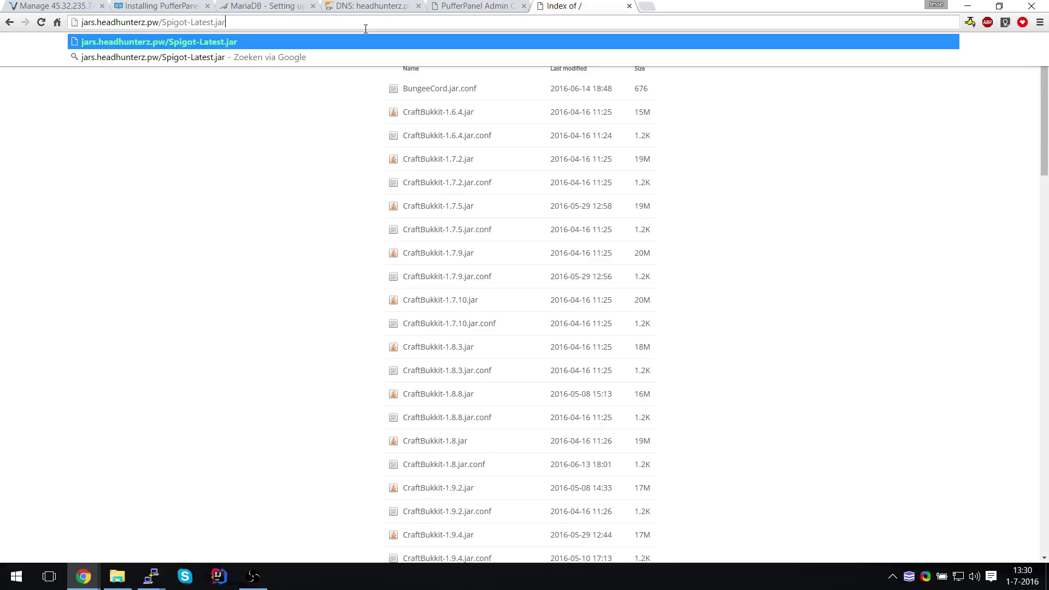
pyautogui.press('Return')
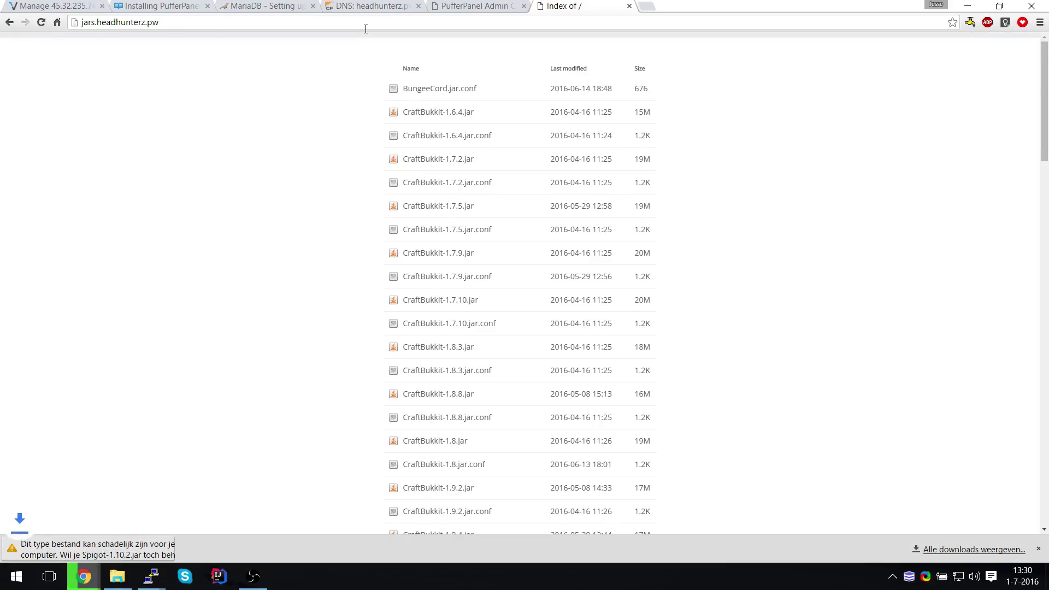
pyautogui.click(193, 549)
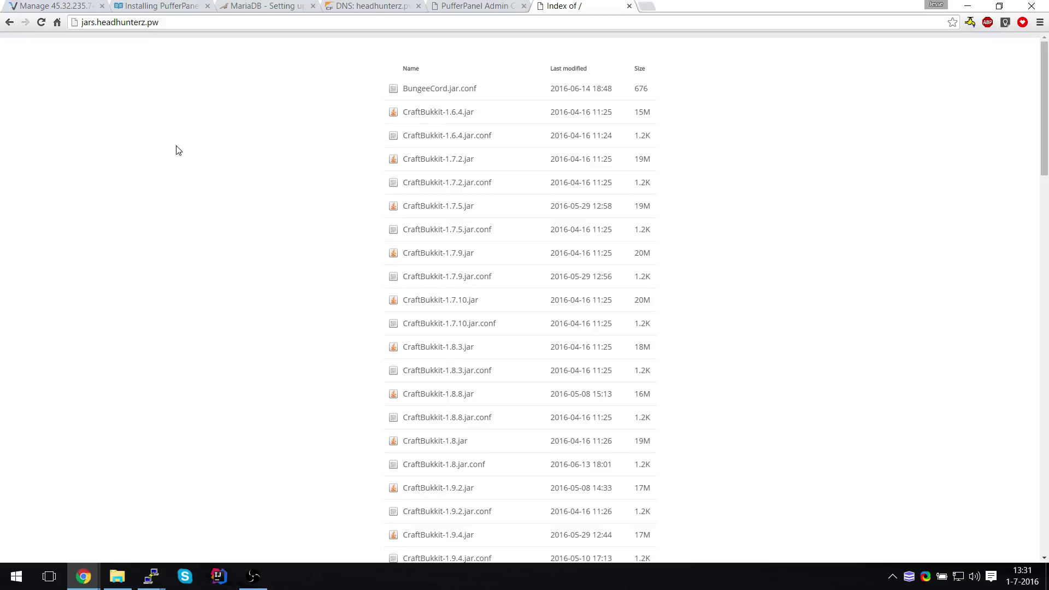
# Go back to the PufferPanel tab and start a fresh browser tab
pyautogui.click(475, 7)
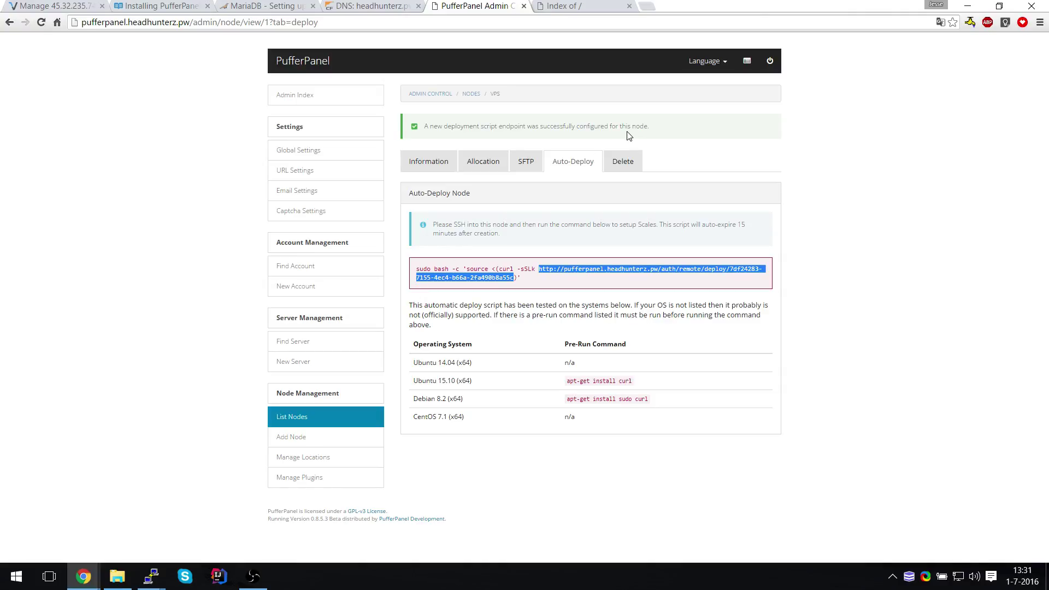
pyautogui.click(647, 7)
pyautogui.write('cloudflare.com')
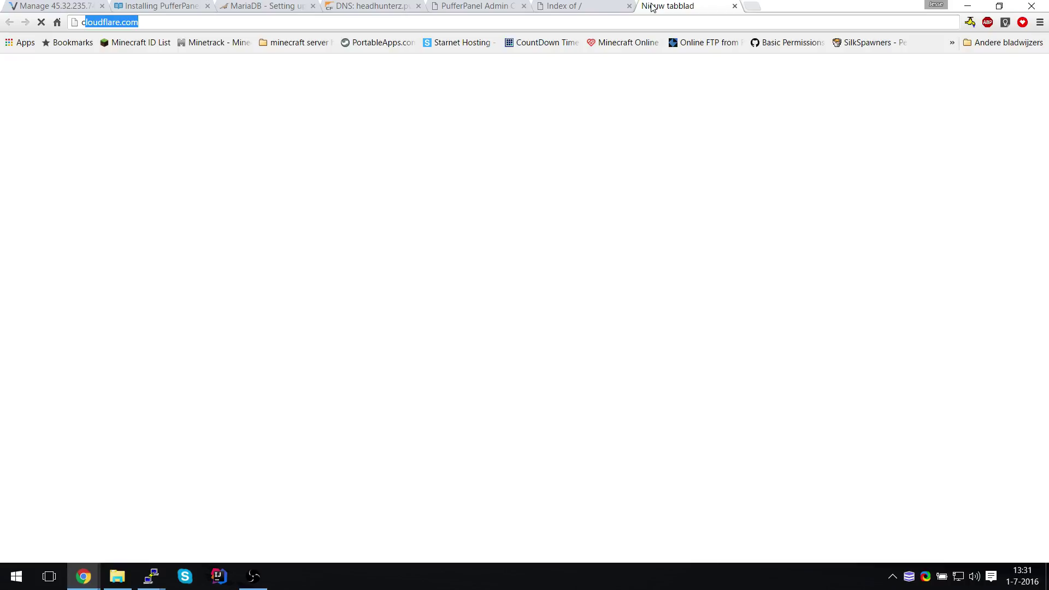
pyautogui.click(579, 6)
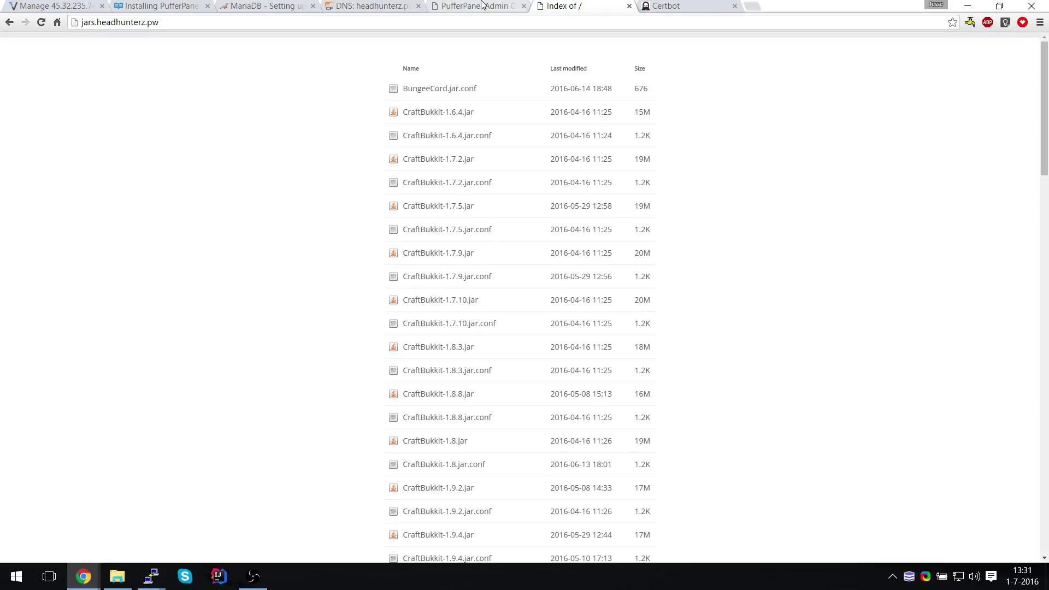
pyautogui.hotkey('ctrl', 't')
pyautogui.hotkey('ctrl', 'v')
pyautogui.write('.headhunterz.pw')
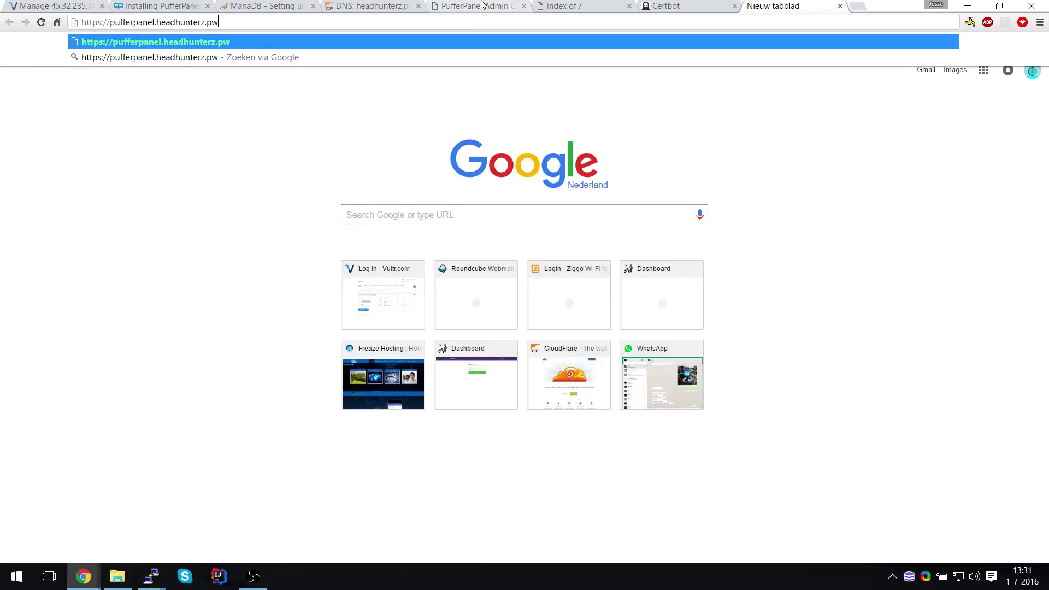
pyautogui.write(':5656')
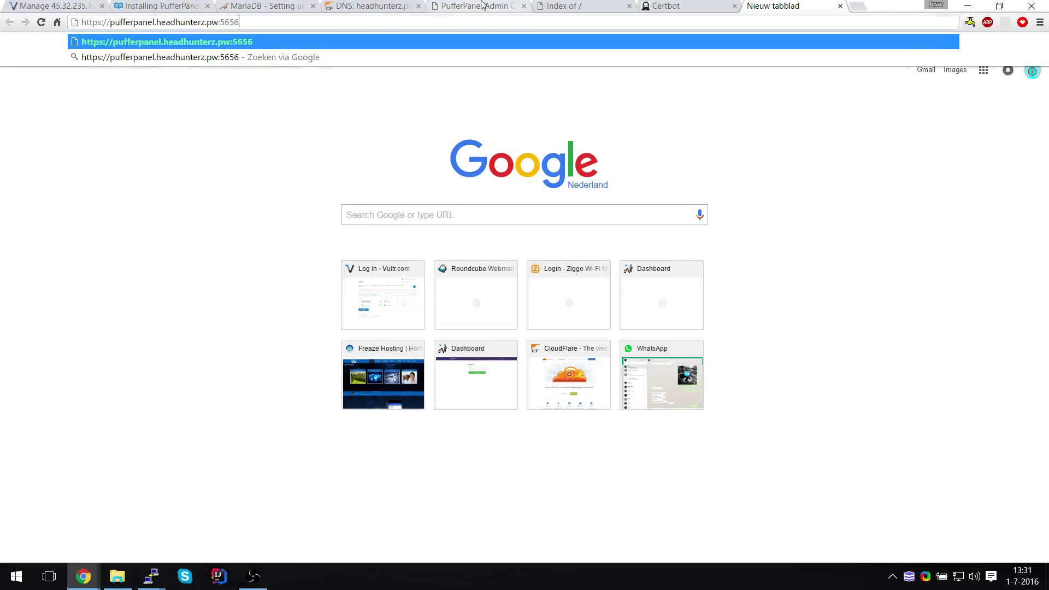
pyautogui.press('Return')
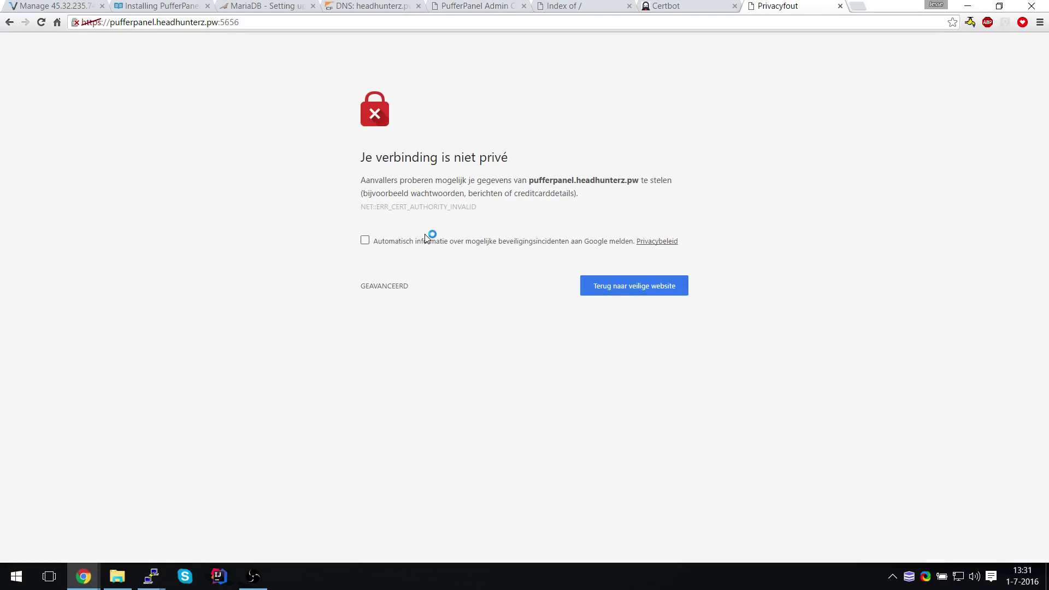
# Inspect the daemon's self-signed certificate through the DevTools security details
pyautogui.click(76, 22)
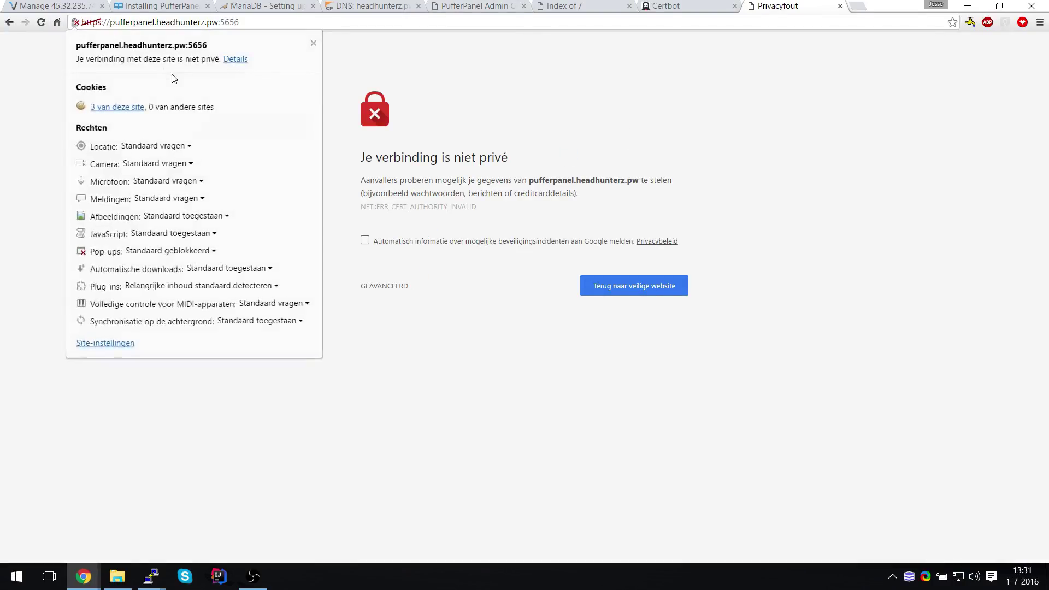
pyautogui.press('F12')
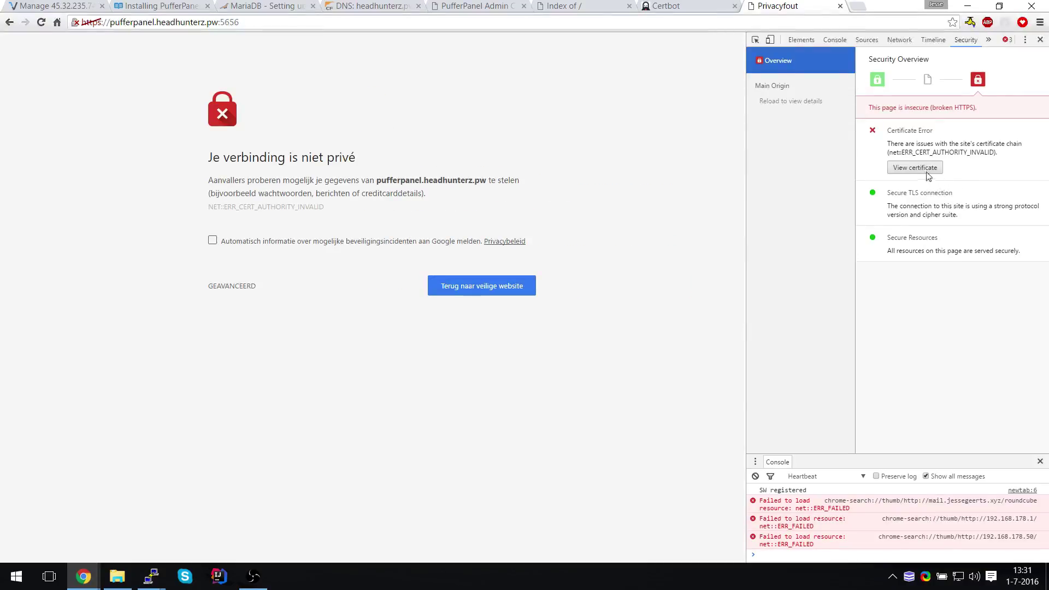
pyautogui.click(924, 171)
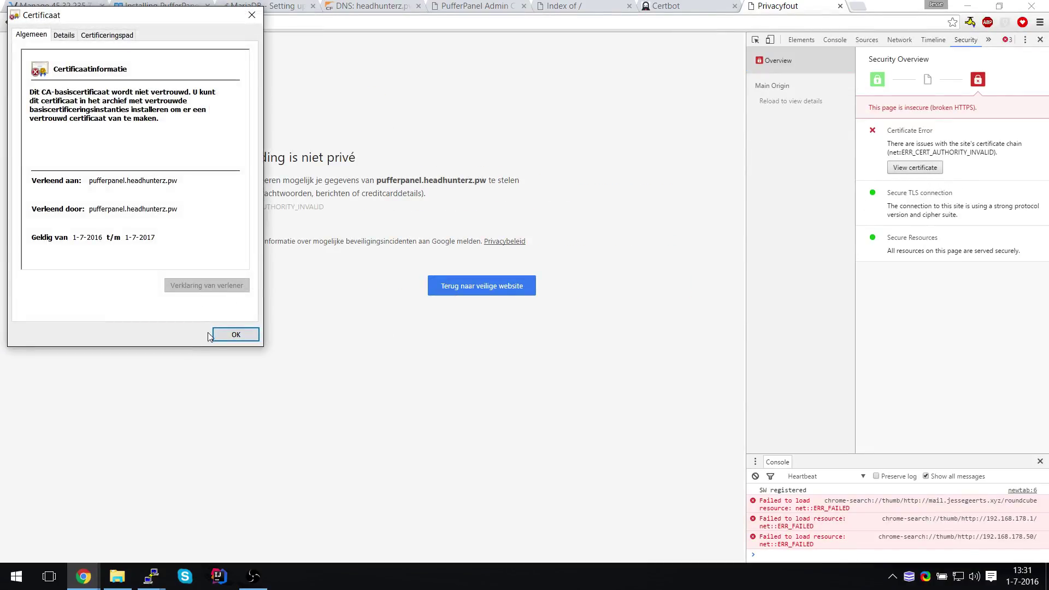
pyautogui.click(243, 337)
pyautogui.press('F12')
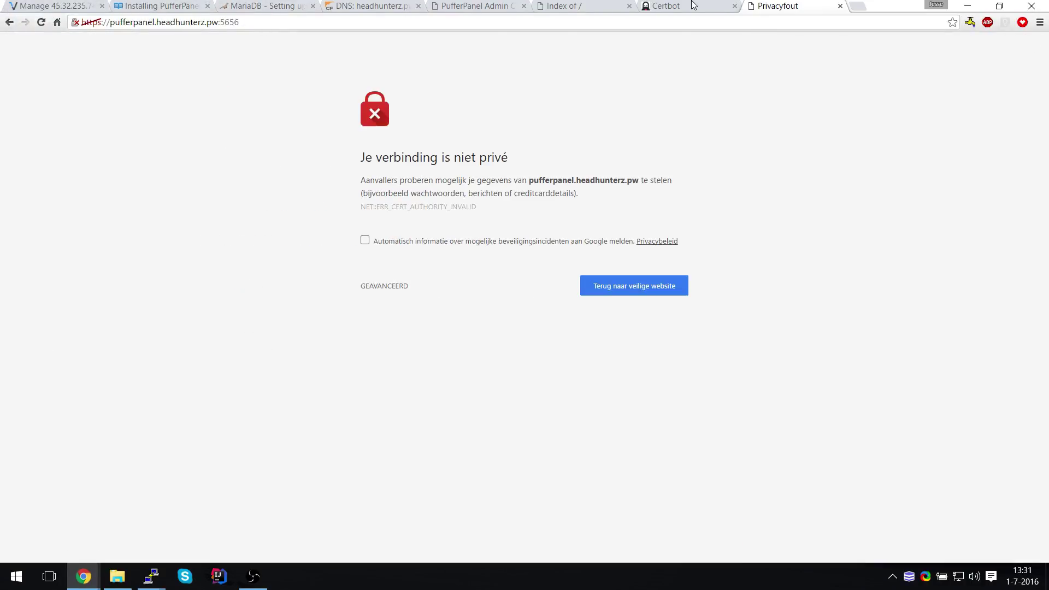
pyautogui.click(691, 6)
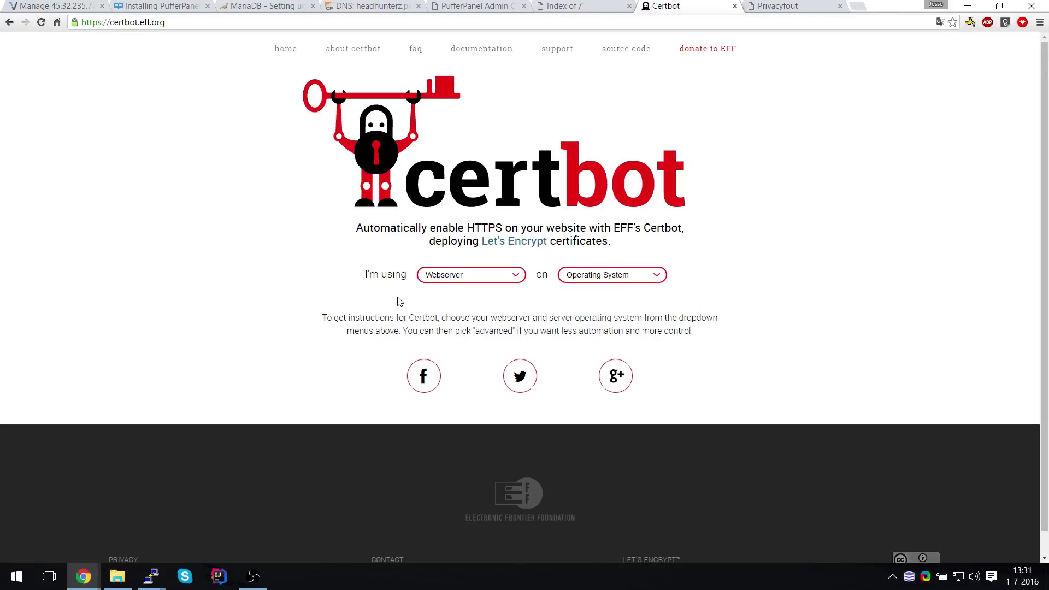
# On Certbot, choose 'None of the above' as webserver and 'Ubuntu (other)' as OS
pyautogui.click(478, 281)
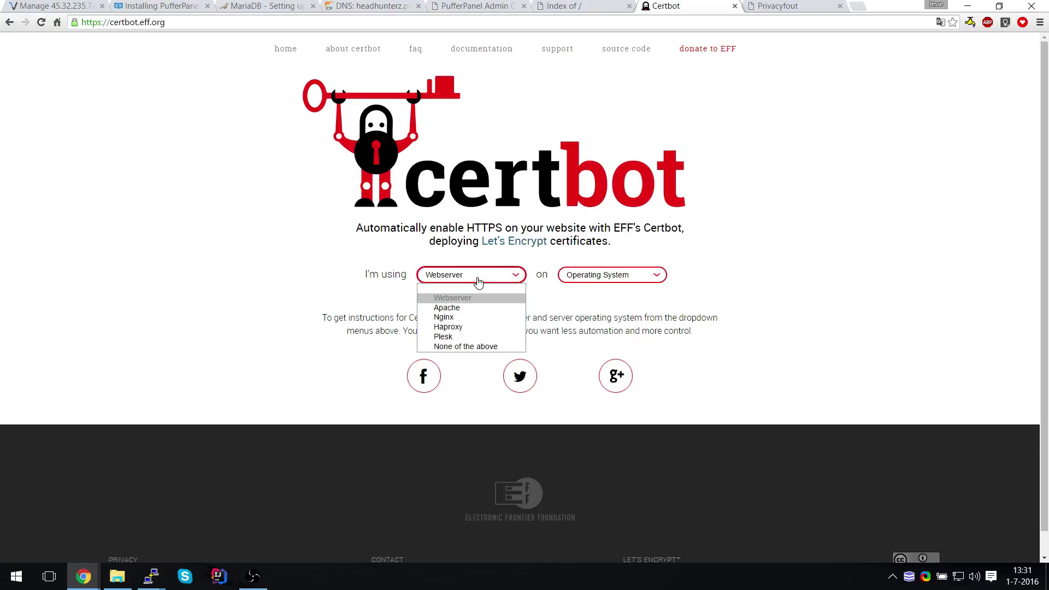
pyautogui.click(459, 347)
pyautogui.click(587, 282)
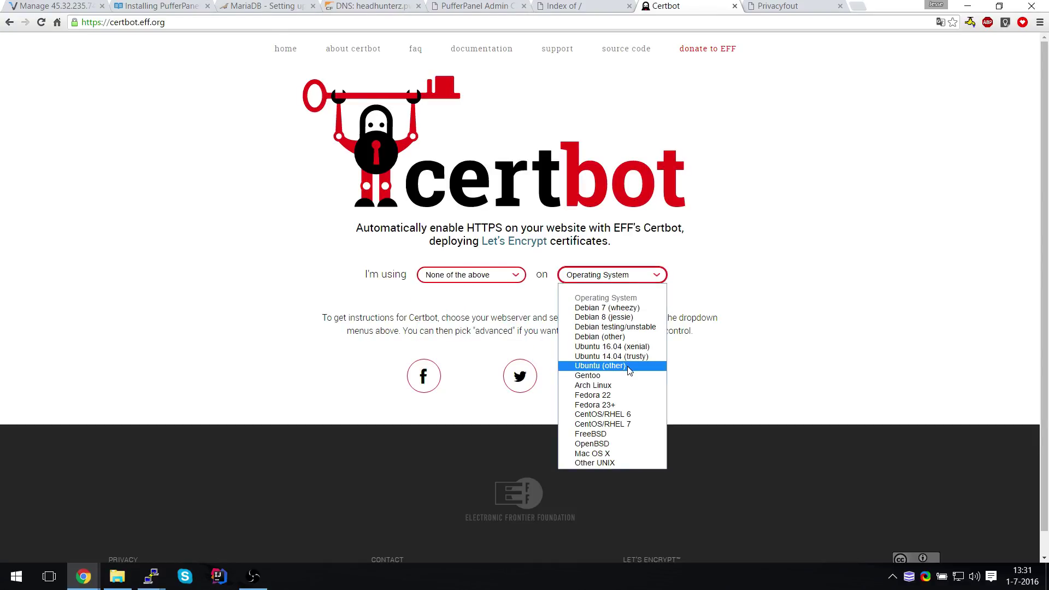
pyautogui.click(628, 367)
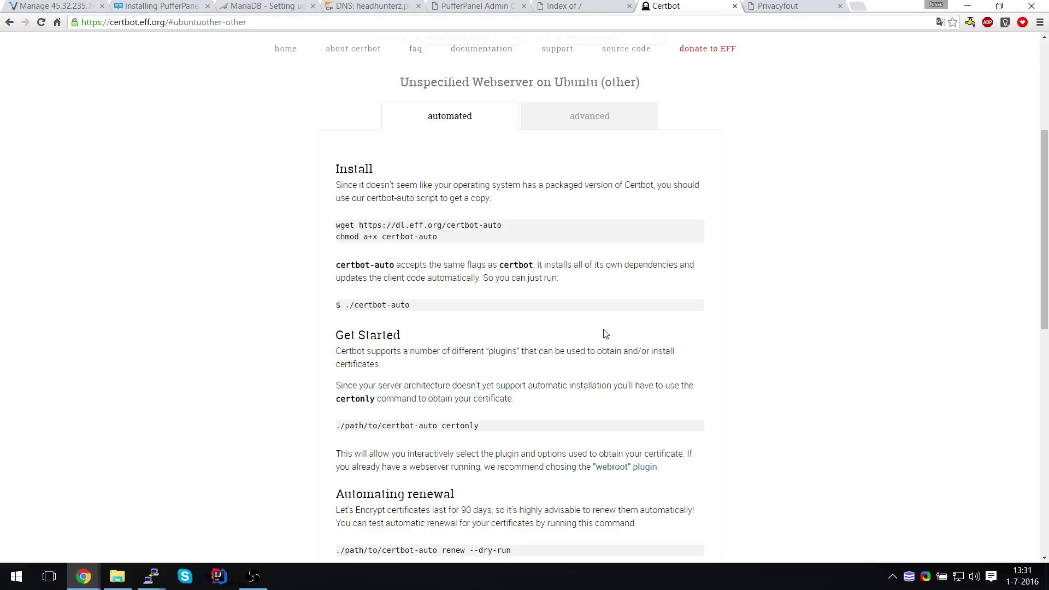
pyautogui.moveTo(527, 226); pyautogui.dragTo(323, 229)
pyautogui.press('super+c')
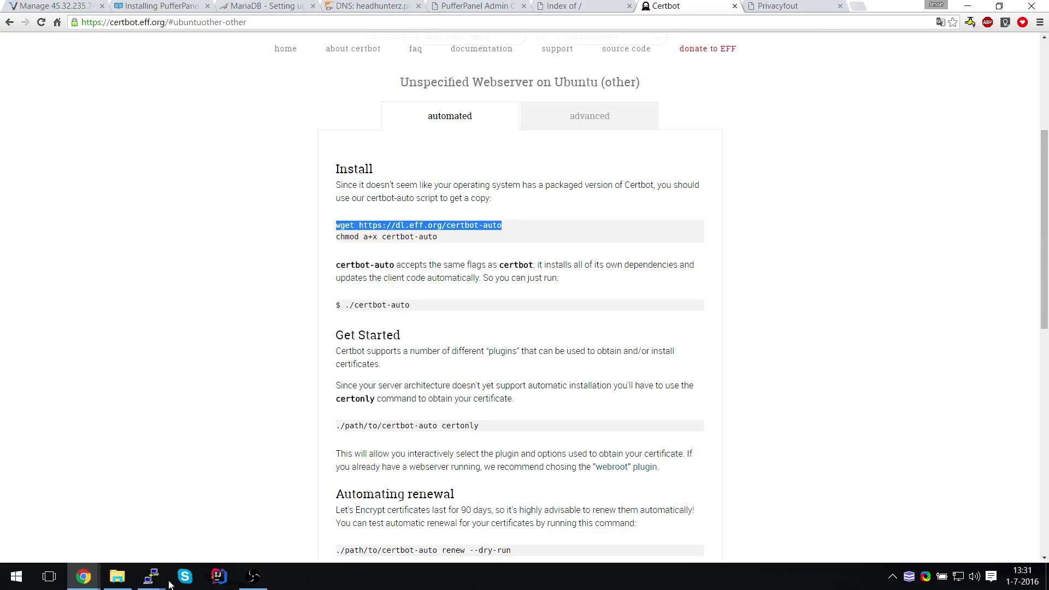
pyautogui.moveTo(152, 574)
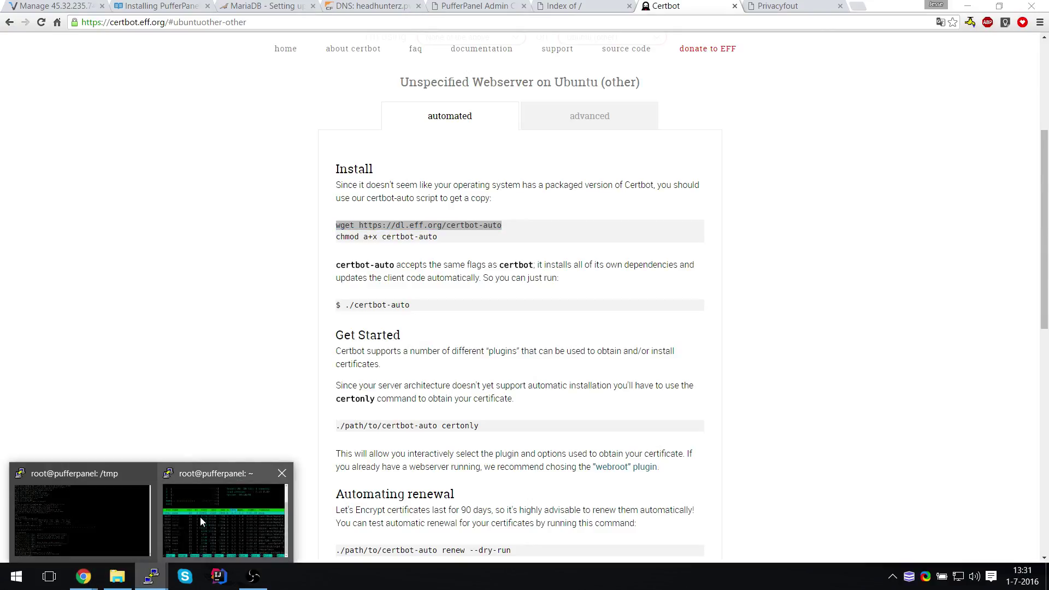
pyautogui.click(82, 519)
pyautogui.rightClick(82, 519)
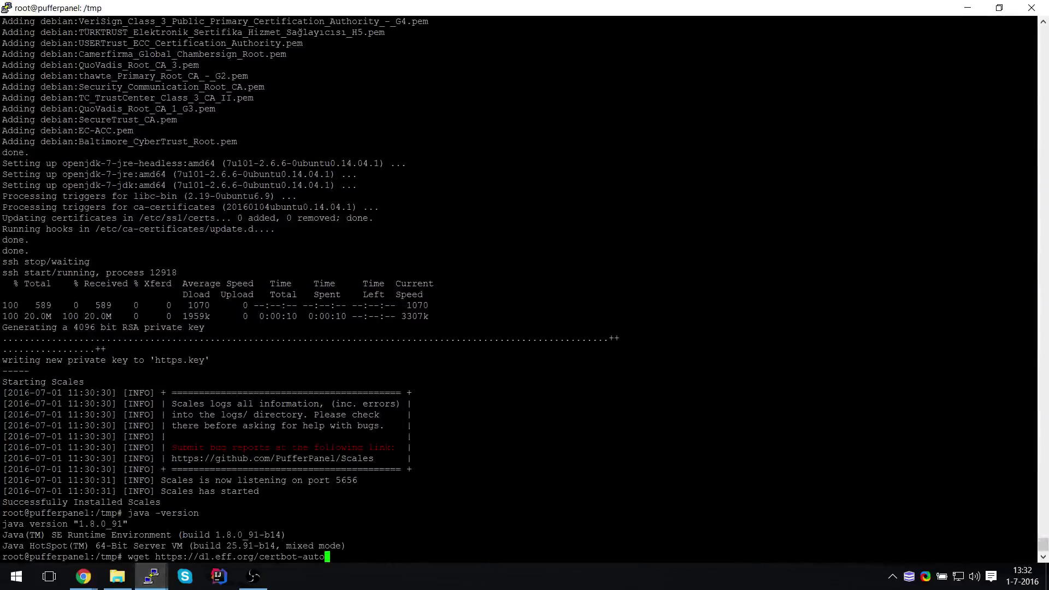
# Download certbot-auto and move it into /usr/local/bin
pyautogui.press('Return')
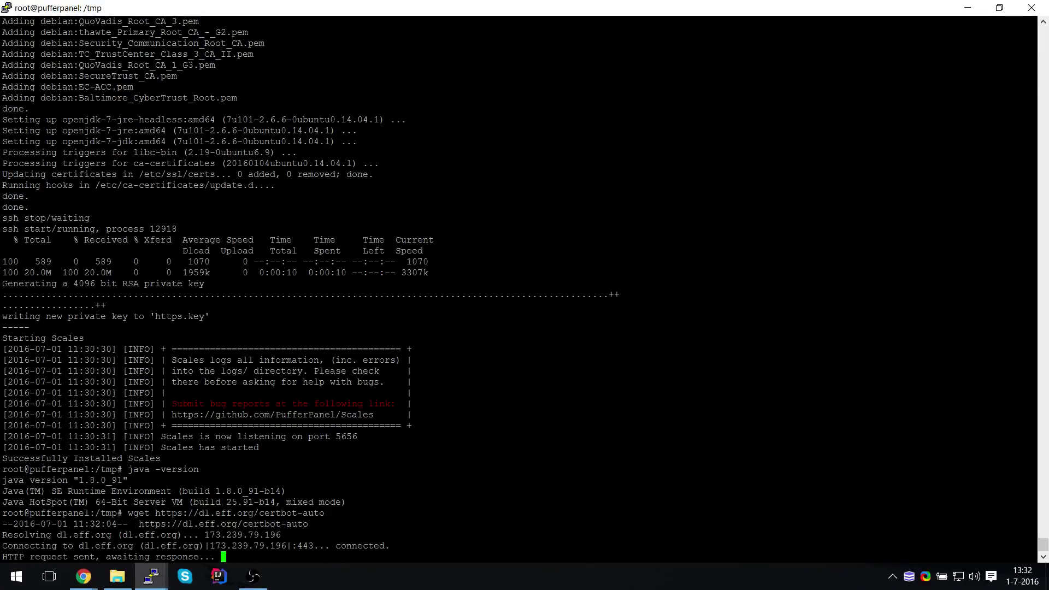
pyautogui.write('c')
pyautogui.press('Tab')
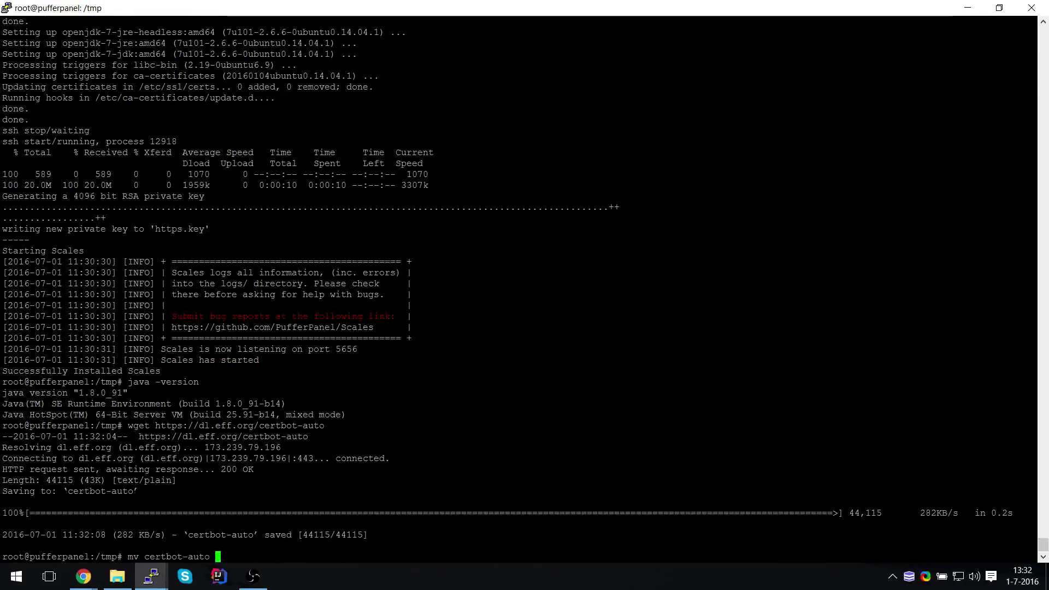
pyautogui.write('/usr/lob')
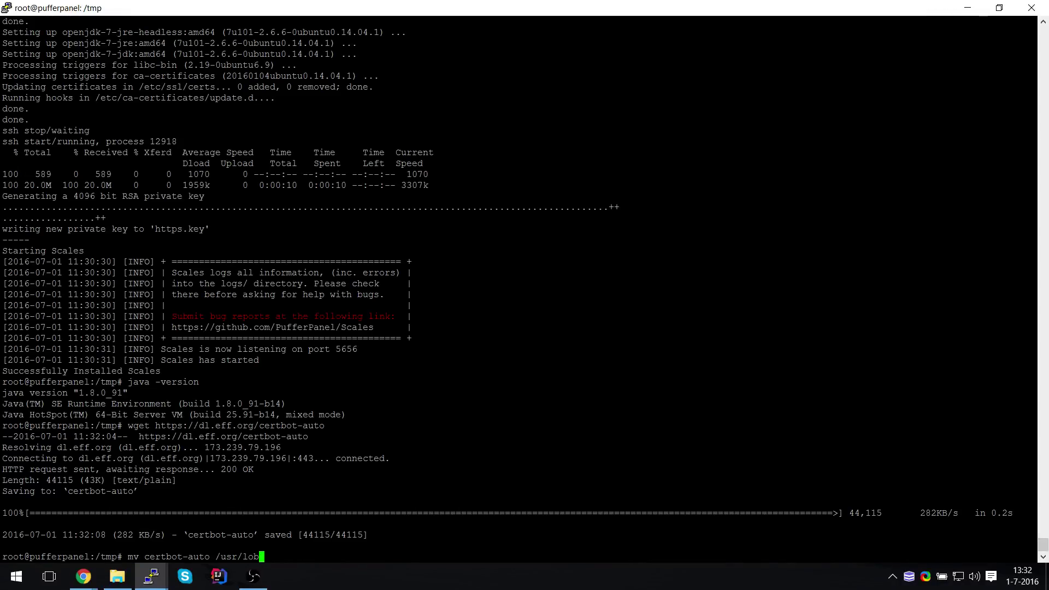
pyautogui.press('Tab')
pyautogui.write('b')
pyautogui.press('Tab')
pyautogui.press('Return')
# Change into /usr/local/bin and list its files
pyautogui.write('cd /')
pyautogui.press('Return')
pyautogui.write('certb')
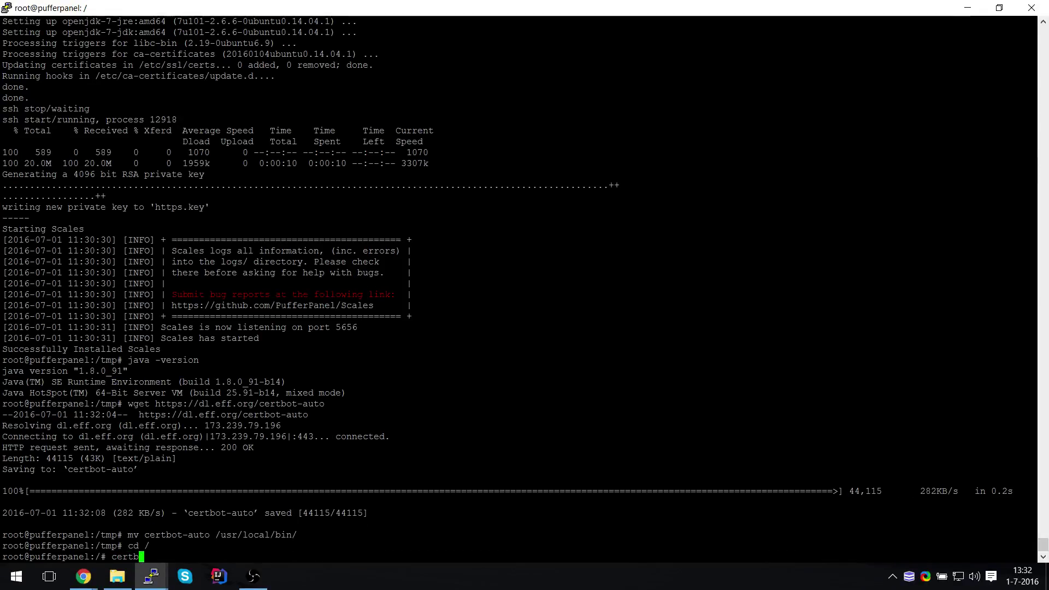
pyautogui.write('cd /u')
pyautogui.hotkey('ctrl', 'c')
pyautogui.write('cd /usr/bin/X11lo')
pyautogui.press('BackSpace')
pyautogui.press('BackSpace')
pyautogui.press('BackSpace')
pyautogui.press('BackSpace')
pyautogui.press('BackSpace')
pyautogui.press('BackSpace')
pyautogui.press('BackSpace')
pyautogui.press('BackSpace')
pyautogui.press('BackSpace')
pyautogui.write('lo')
pyautogui.press('Tab')
pyautogui.press('Tab')
pyautogui.press('Tab')
pyautogui.press('Tab')
pyautogui.write('b')
pyautogui.press('Tab')
pyautogui.press('Return')
pyautogui.write('l')
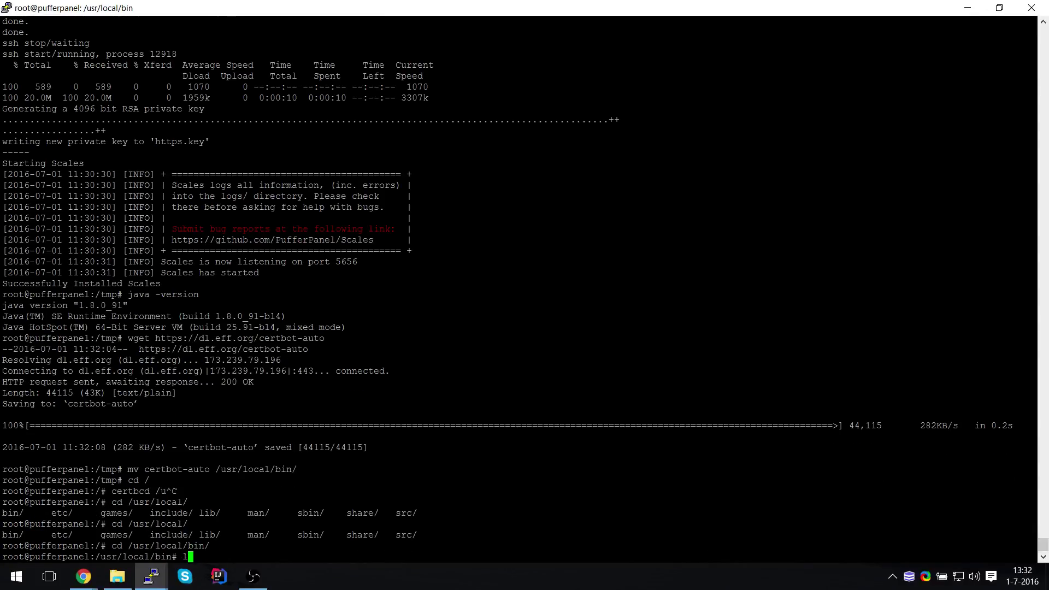
pyautogui.write('s')
pyautogui.press('Return')
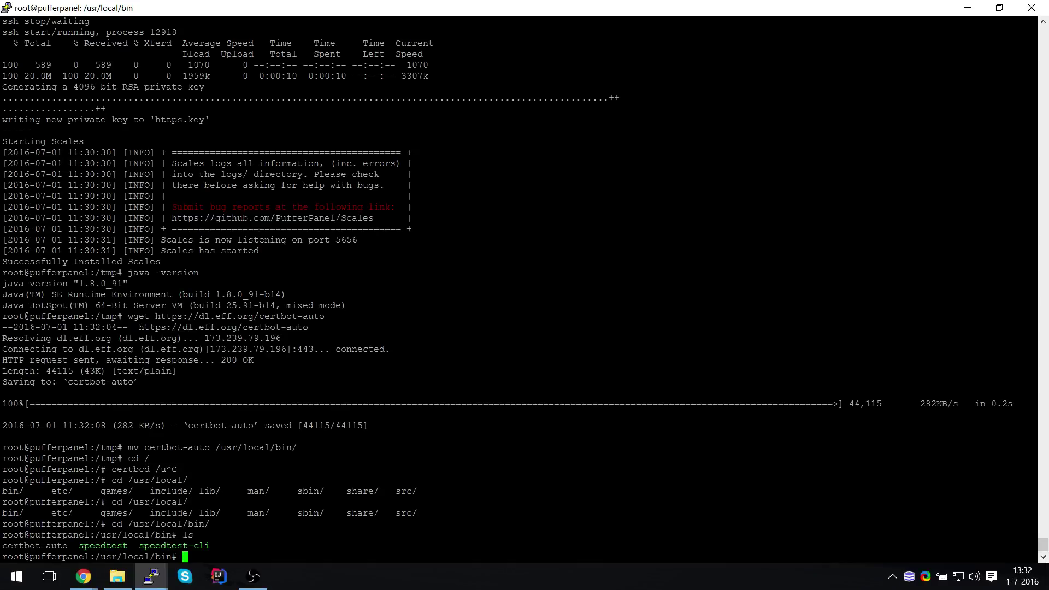
# Make certbot-auto executable, return to /root, and start typing the certbot-auto command
pyautogui.write('chmod +x ce')
pyautogui.press('Tab')
pyautogui.press('Return')
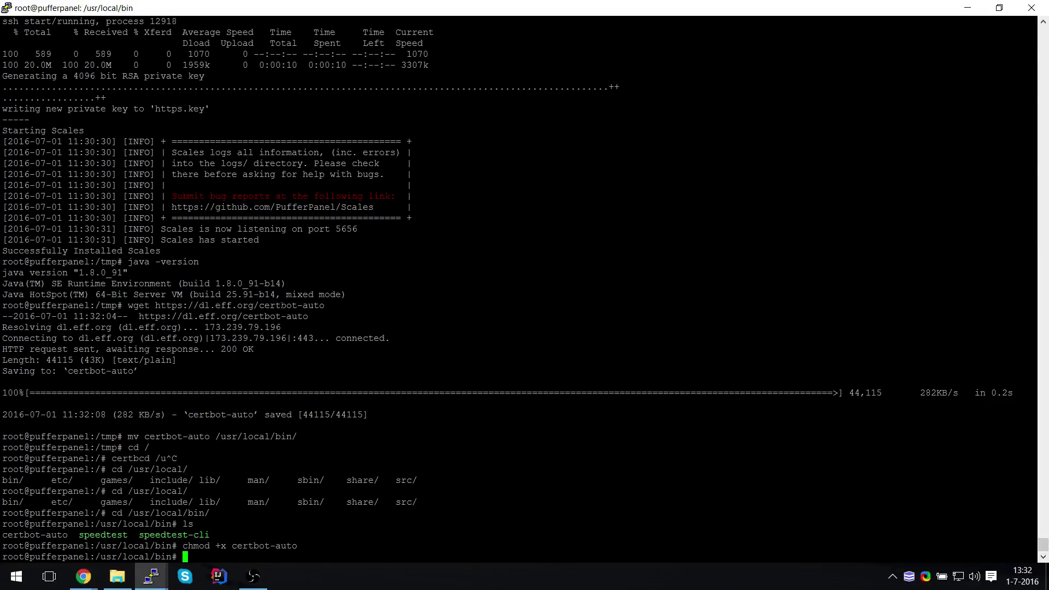
pyautogui.write('cd /root')
pyautogui.press('Return')
pyautogui.write('cert')
pyautogui.press('Tab')
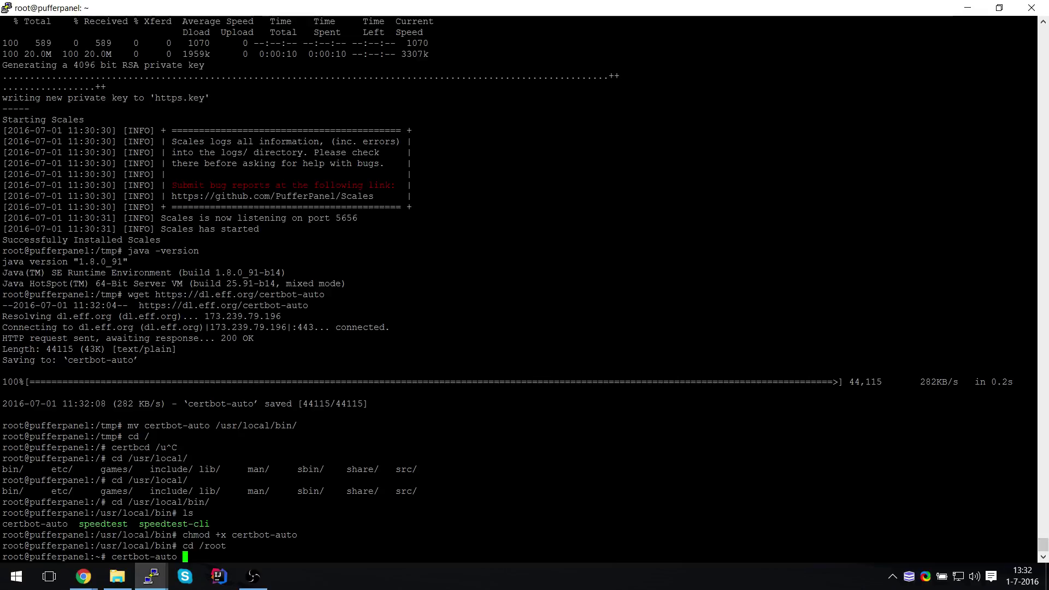
# Enter certbot-auto certonly --standalone with the admin e-mail and -d pufferpanel.headhunterz.pw
pyautogui.write('certonly --stan')
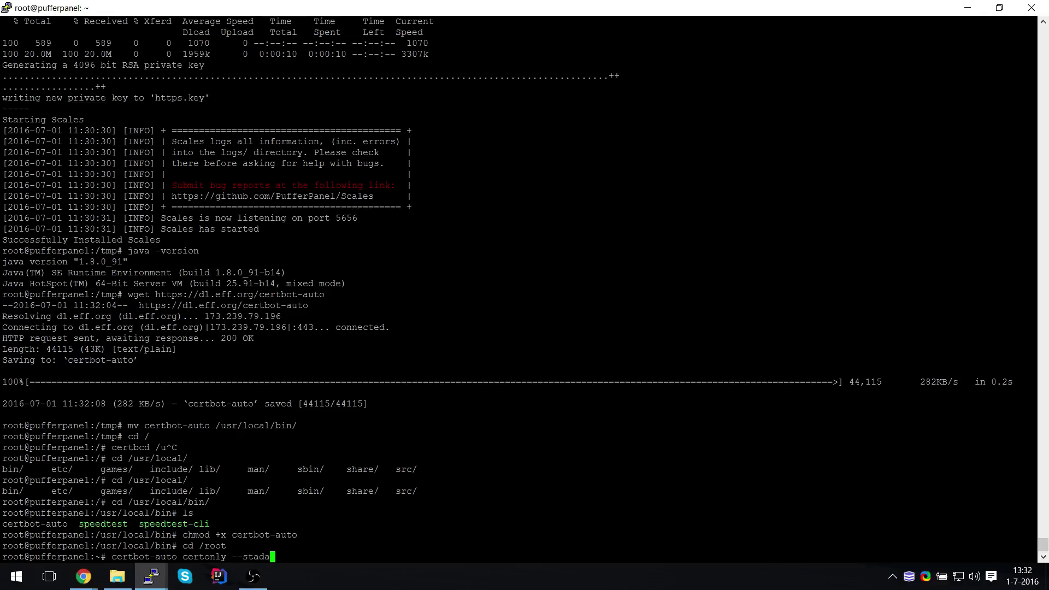
pyautogui.write('dalone --email@')
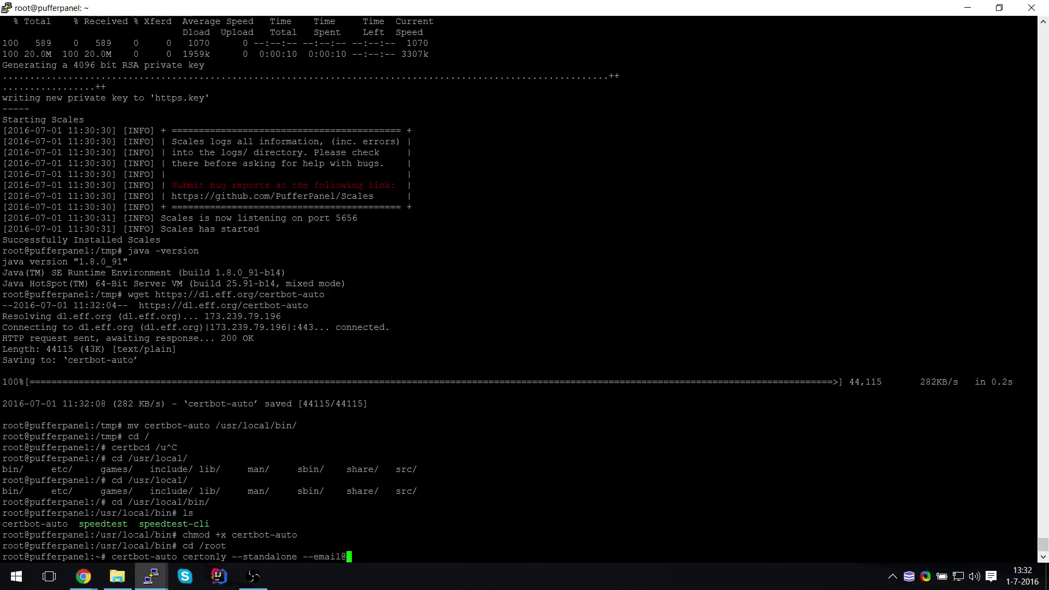
pyautogui.press('BackSpace')
pyautogui.write('=s')
pyautogui.press('BackSpace')
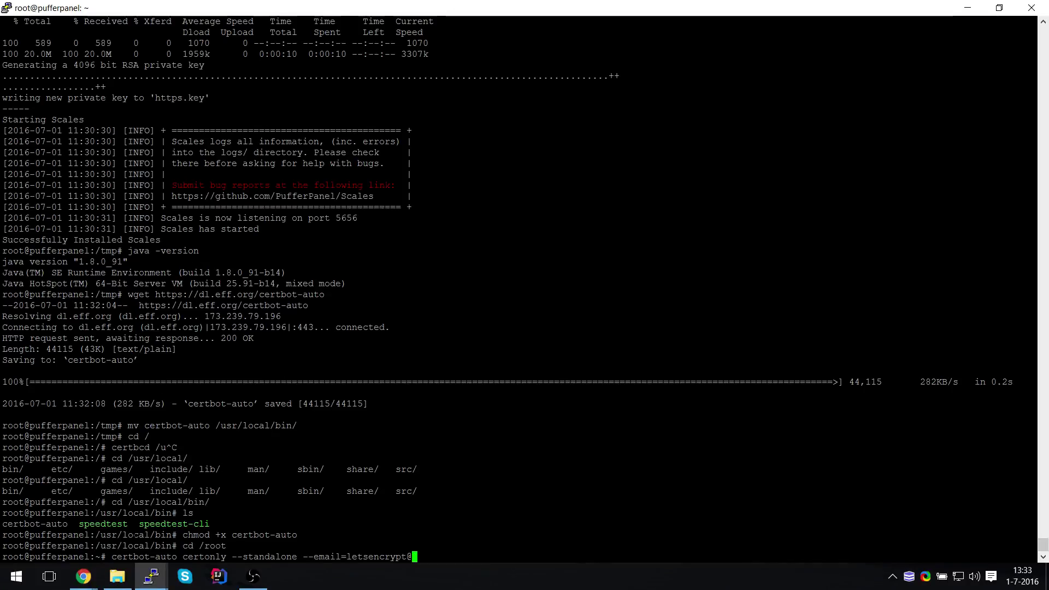
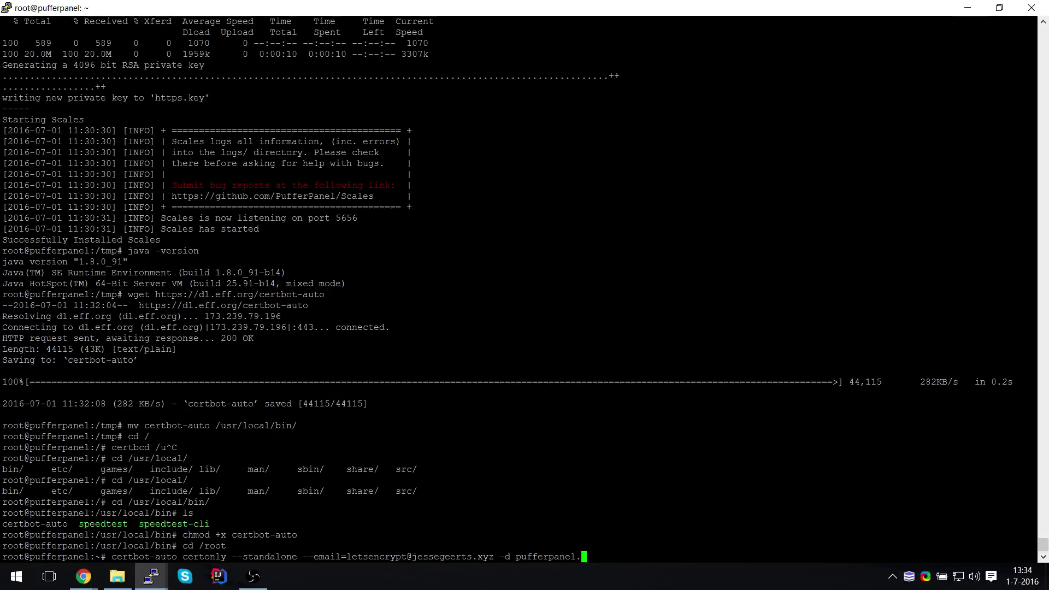
# Wrap the certificate request with service nginx stop and service nginx start, and run it
pyautogui.write('headhunterz.pw;service nignx')
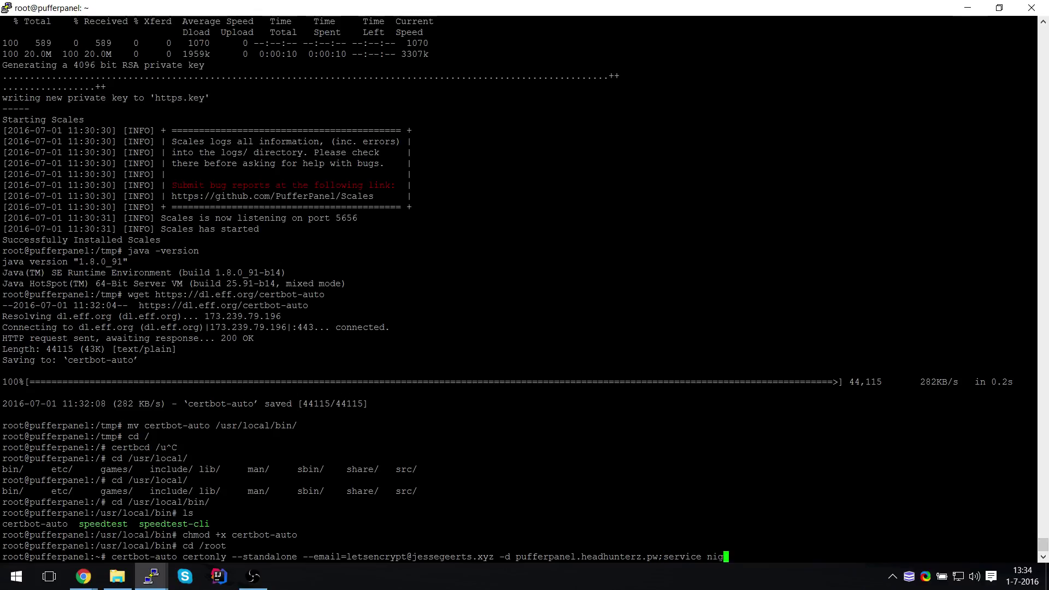
pyautogui.press('BackSpace')
pyautogui.press('BackSpace')
pyautogui.press('BackSpace')
pyautogui.press('BackSpace')
pyautogui.write('ginx start')
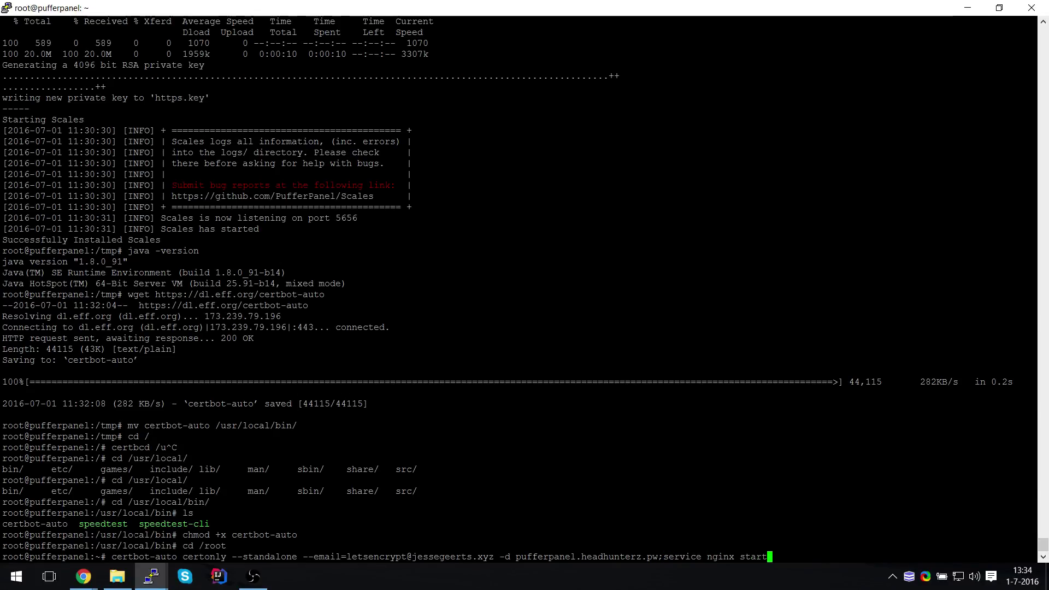
pyautogui.press('Home')
pyautogui.write('service nginx')
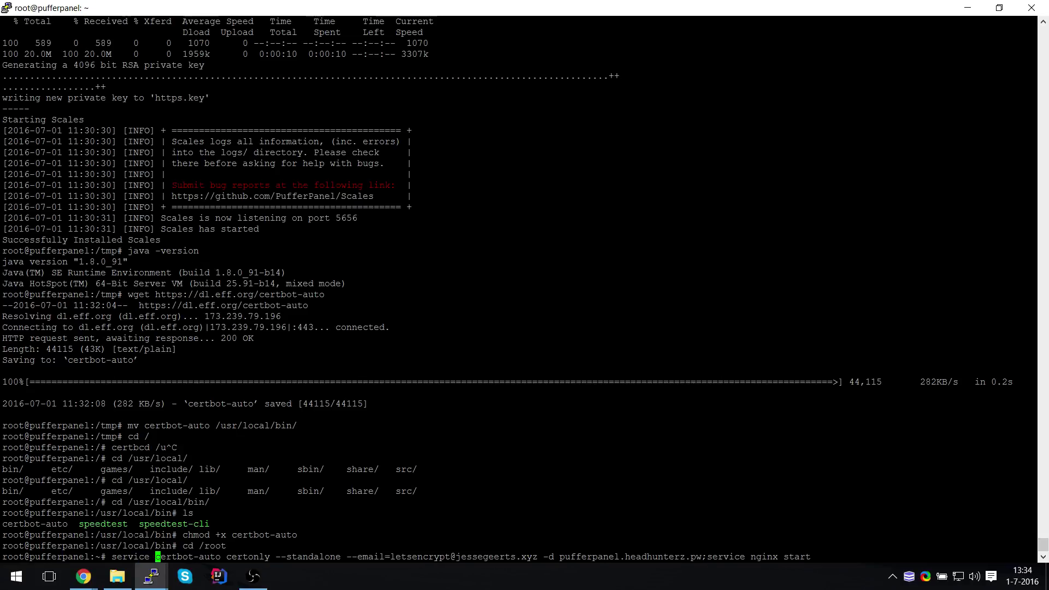
pyautogui.write(';')
pyautogui.press('BackSpace')
pyautogui.write('stop;')
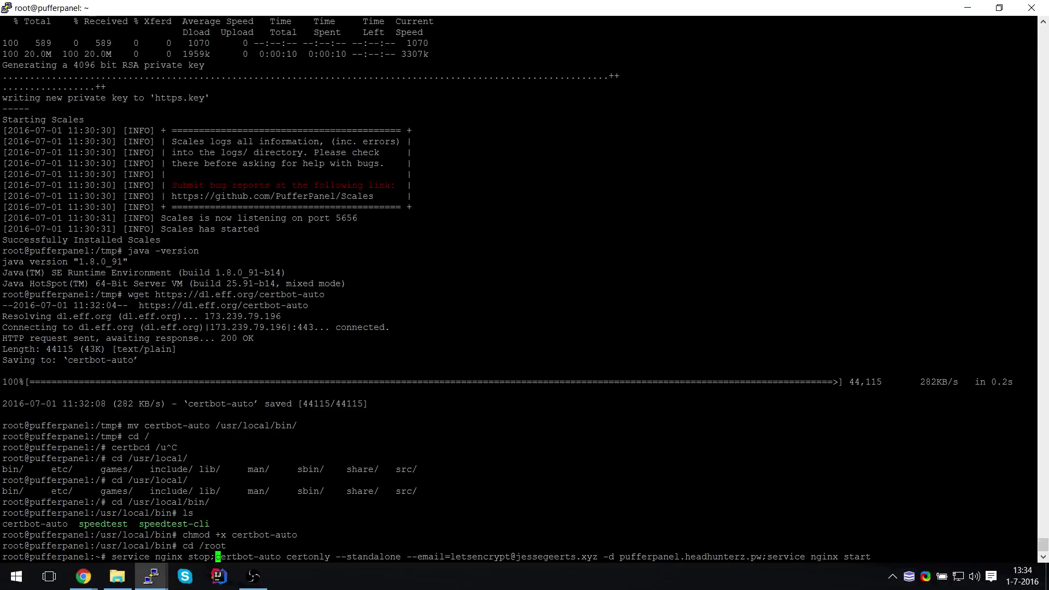
pyautogui.press('Return')
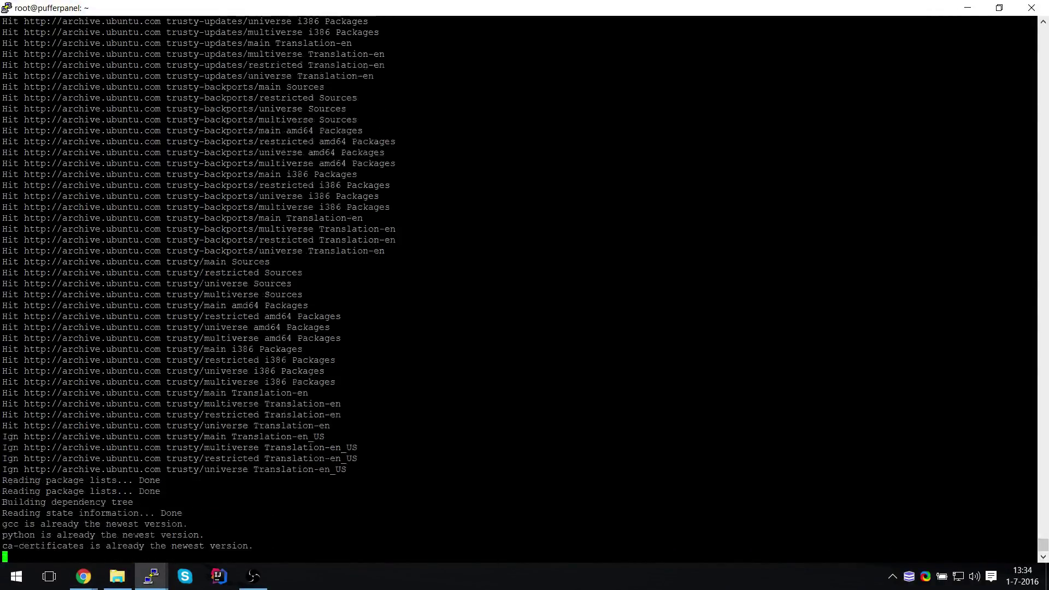
# Accept Certbot's dependency install and watch htop until the Terms of Service prompt appears
pyautogui.press('Return')
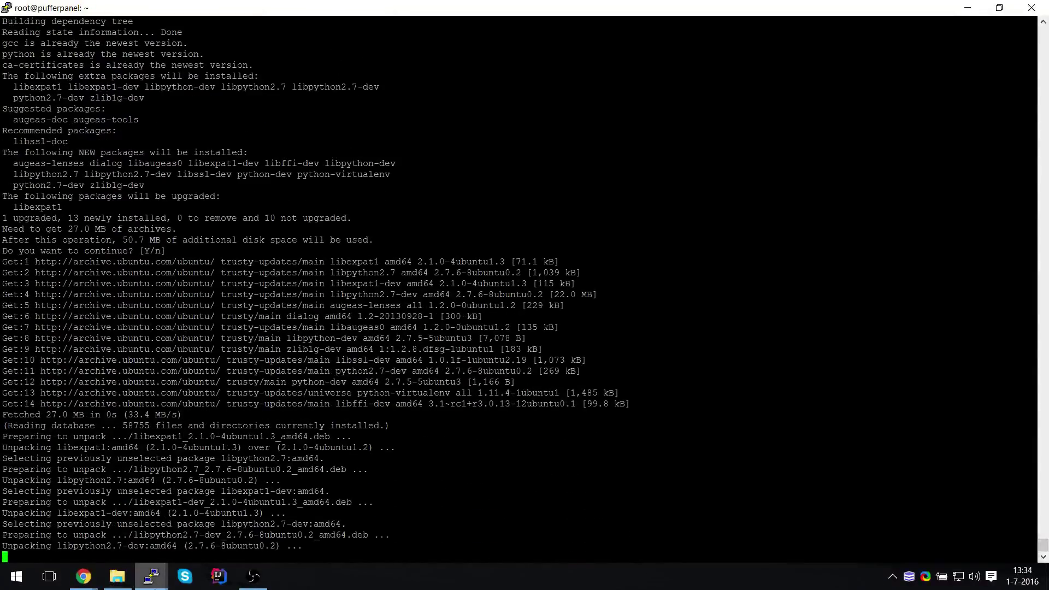
pyautogui.moveTo(150, 576)
pyautogui.click(238, 525)
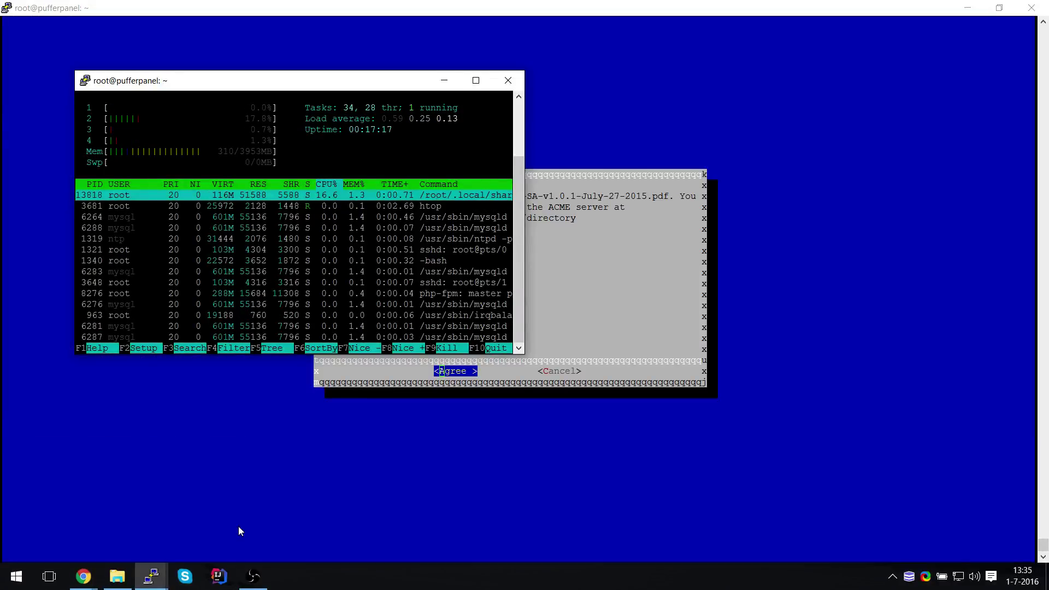
pyautogui.click(268, 513)
pyautogui.hotkey('alt', 'Tab')
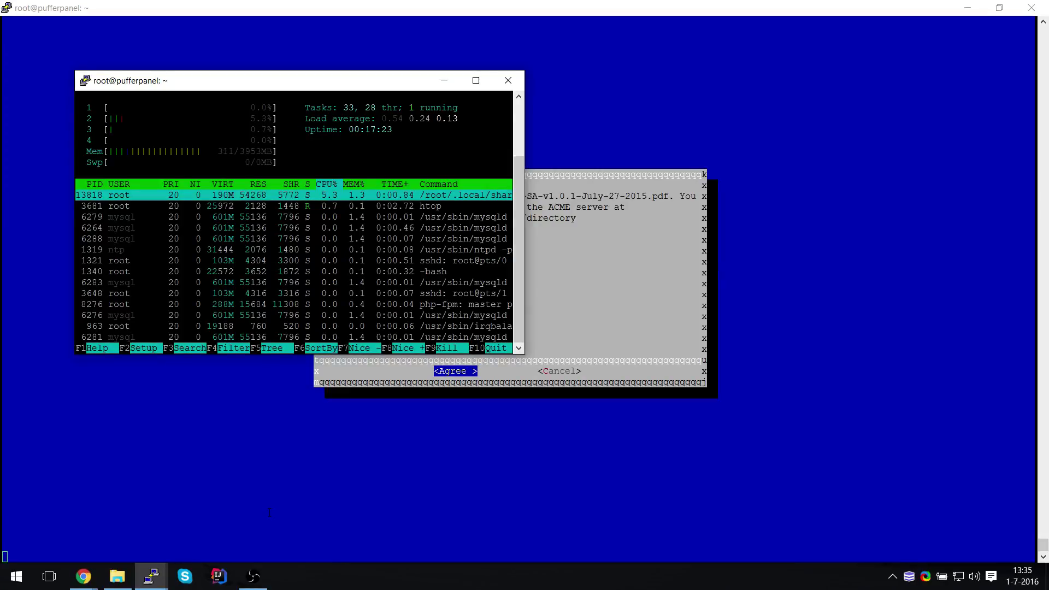
# Accept the Terms of Service and install the npm and nodejs packages
pyautogui.hotkey('alt', 'Tab')
pyautogui.write('apt-get install ')
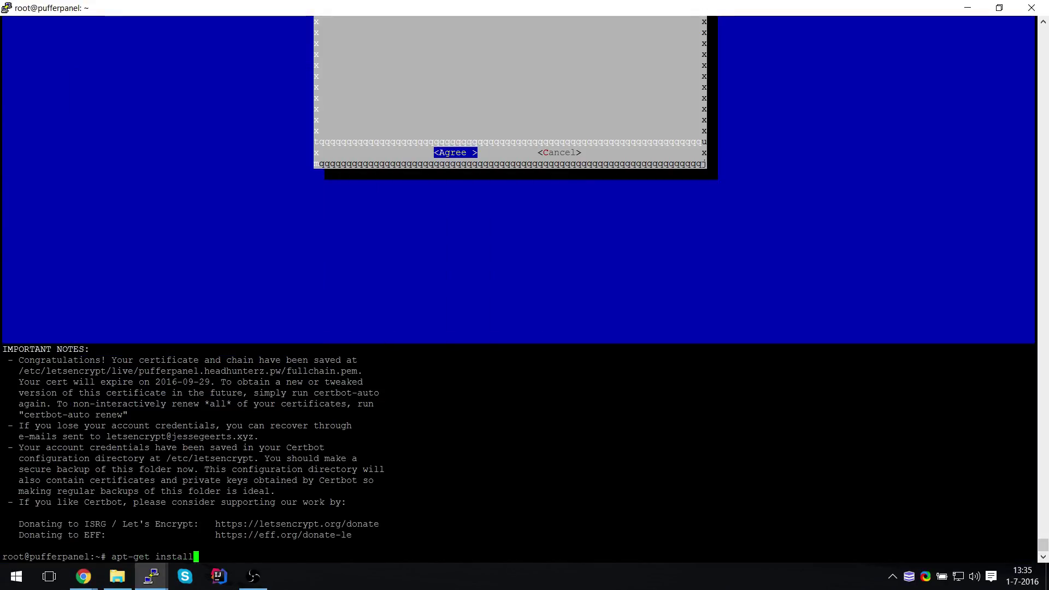
pyautogui.write('npm nodejs')
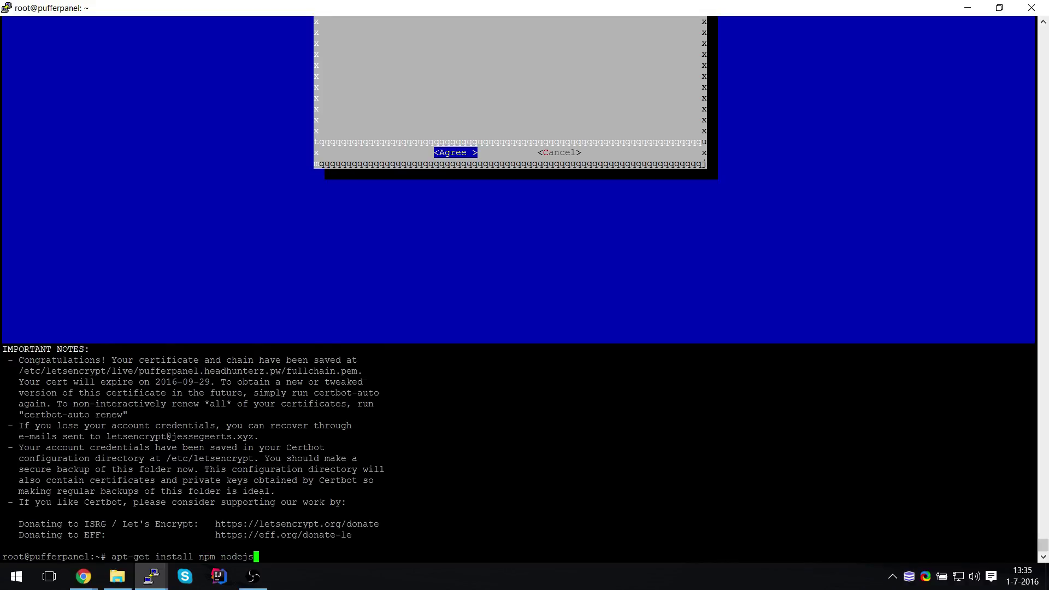
pyautogui.press('Return')
pyautogui.write('y')
pyautogui.press('Return')
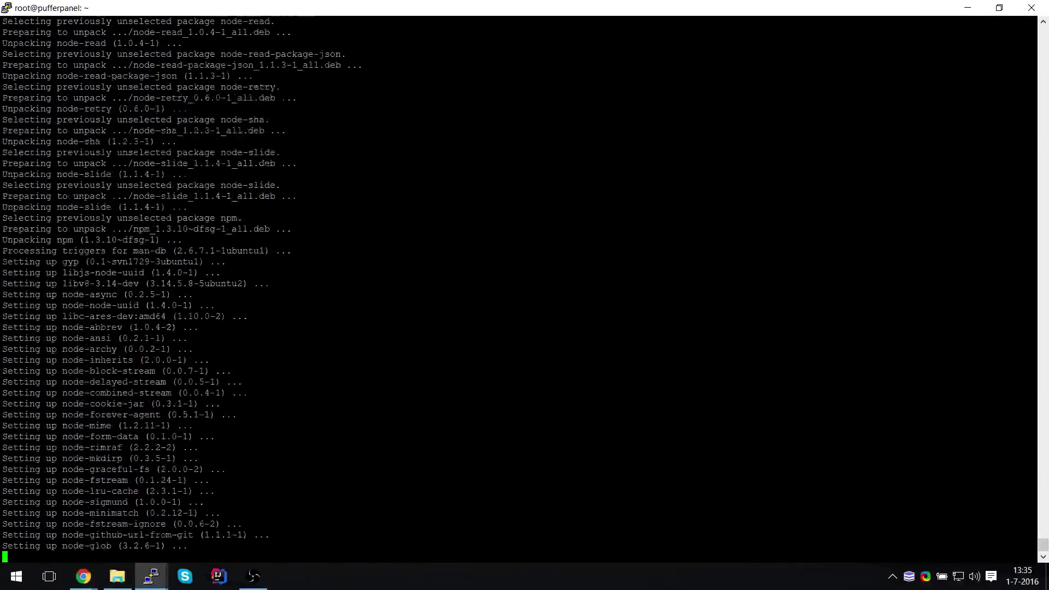
# In /srv/scales, remove the old https files and symlink Let's Encrypt cert.pem as https.pem
pyautogui.write('cd /srv/scales/')
pyautogui.press('Return')
pyautogui.write('ls')
pyautogui.press('Return')
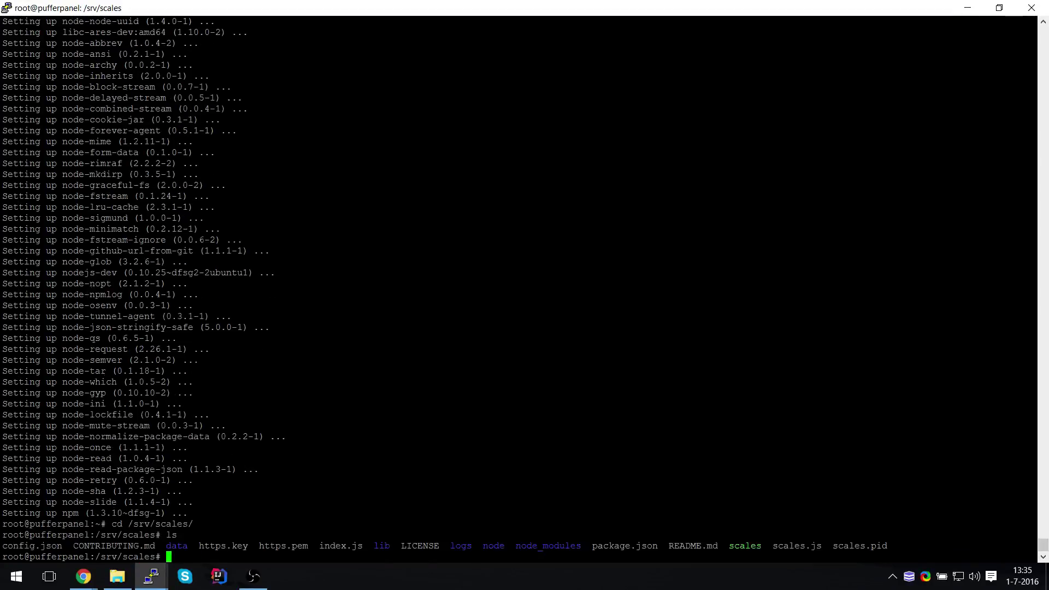
pyautogui.write('rm https.*;')
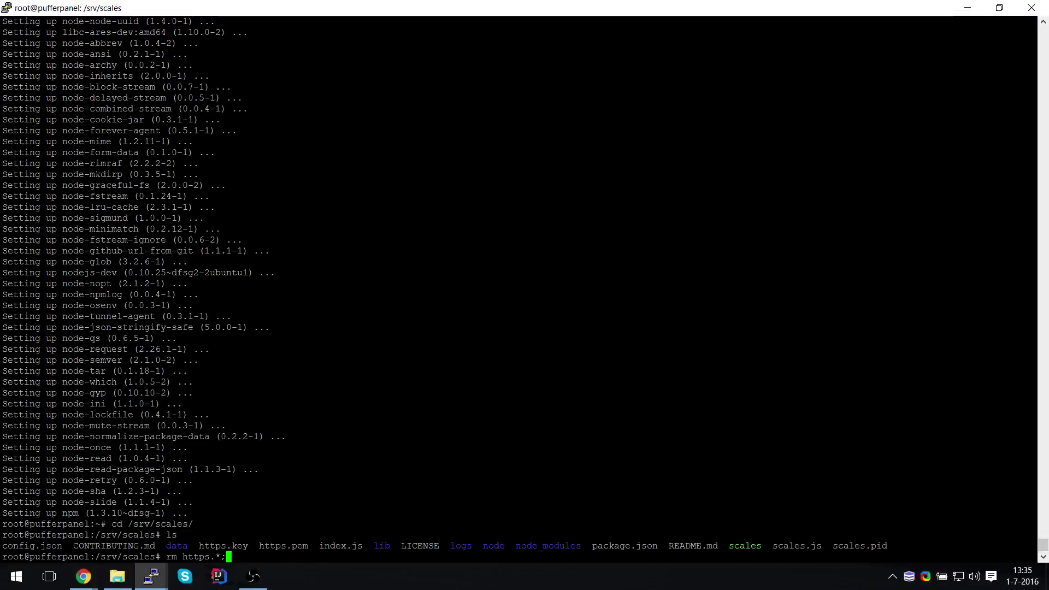
pyautogui.write('ln -s /etc/')
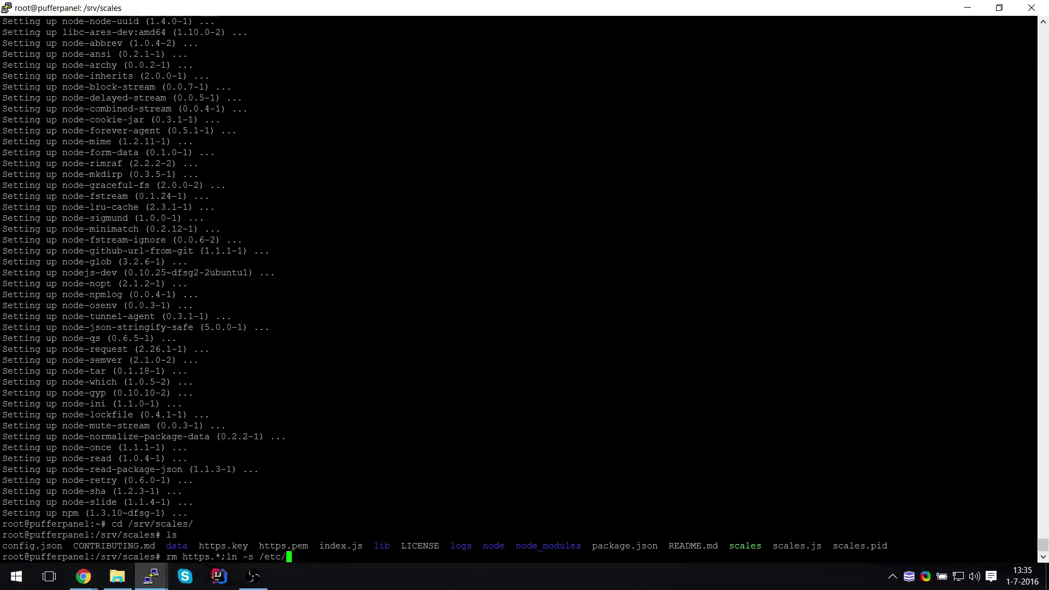
pyautogui.write('le')
pyautogui.press('Tab')
pyautogui.write('li')
pyautogui.press('Tab')
pyautogui.press('Tab')
pyautogui.press('Tab')
pyautogui.press('Tab')
pyautogui.write('cert.pem https.pem ')
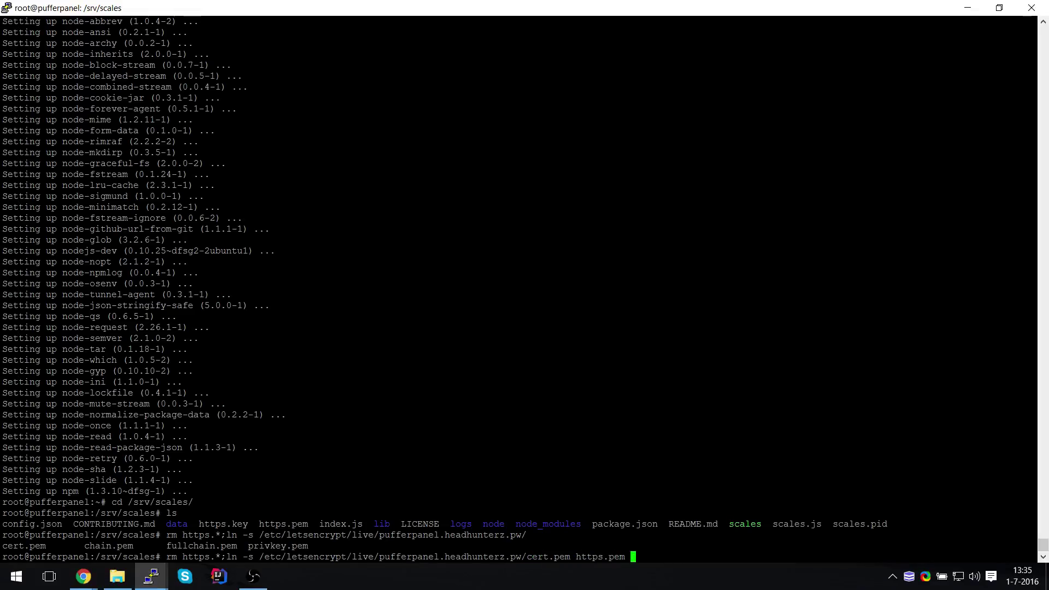
pyautogui.write(';ln -s /etc/')
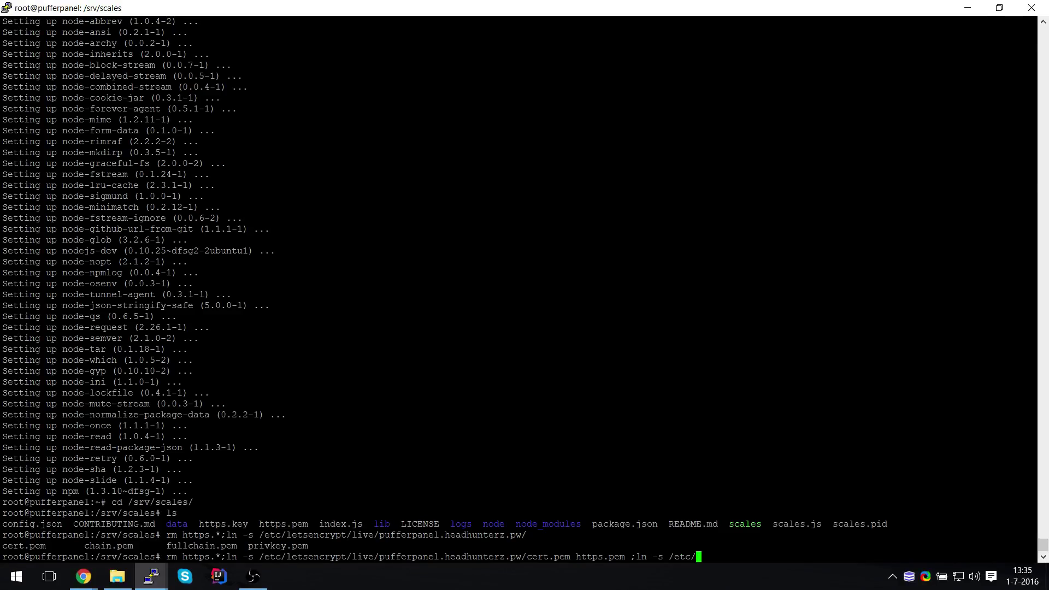
pyautogui.write('le')
# Symlink privkey.pem as https.key, run the links, and restart Scales with npm restart
pyautogui.press('Tab')
pyautogui.write('l')
pyautogui.press('Tab')
pyautogui.press('Tab')
pyautogui.write('p')
pyautogui.press('Tab')
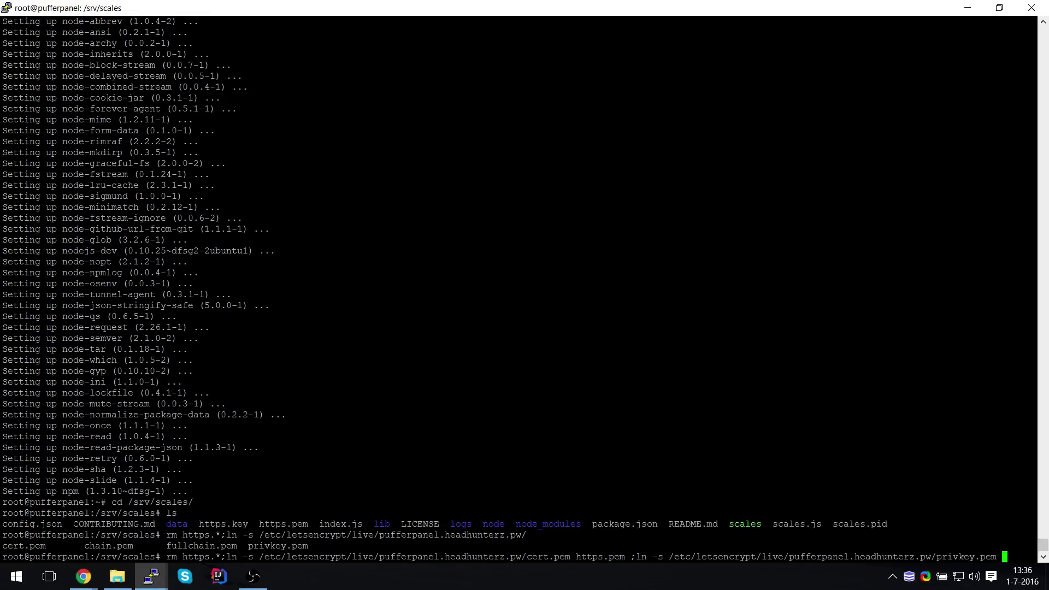
pyautogui.write('https.key')
pyautogui.press('Return')
pyautogui.write('npm restart')
pyautogui.press('Return')
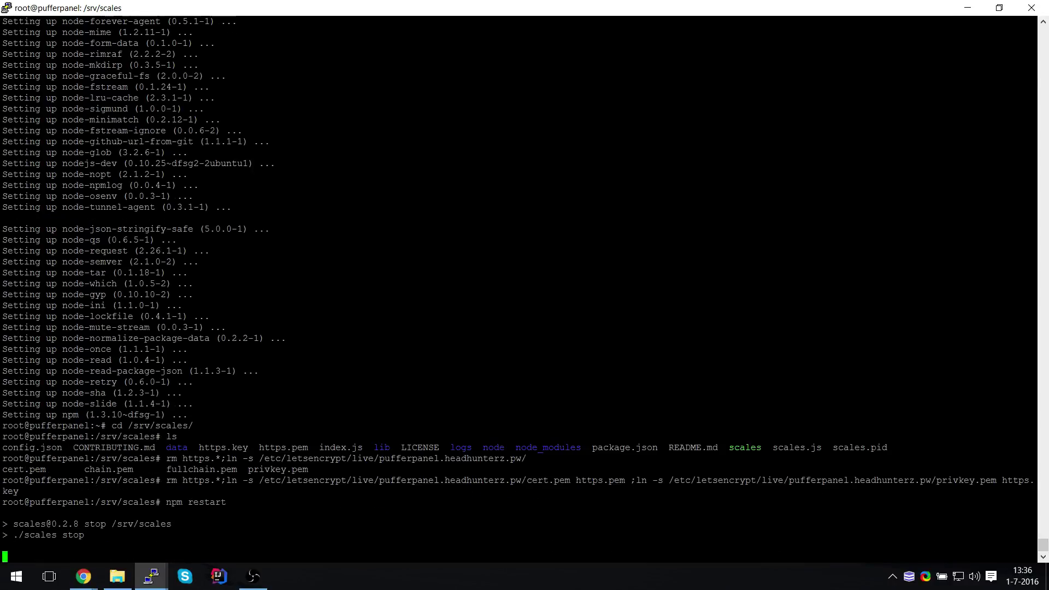
# Reload pufferpanel.headhunterz.pw:5656 and verify it now shows a valid Let's Encrypt certificate
pyautogui.moveTo(92, 577)
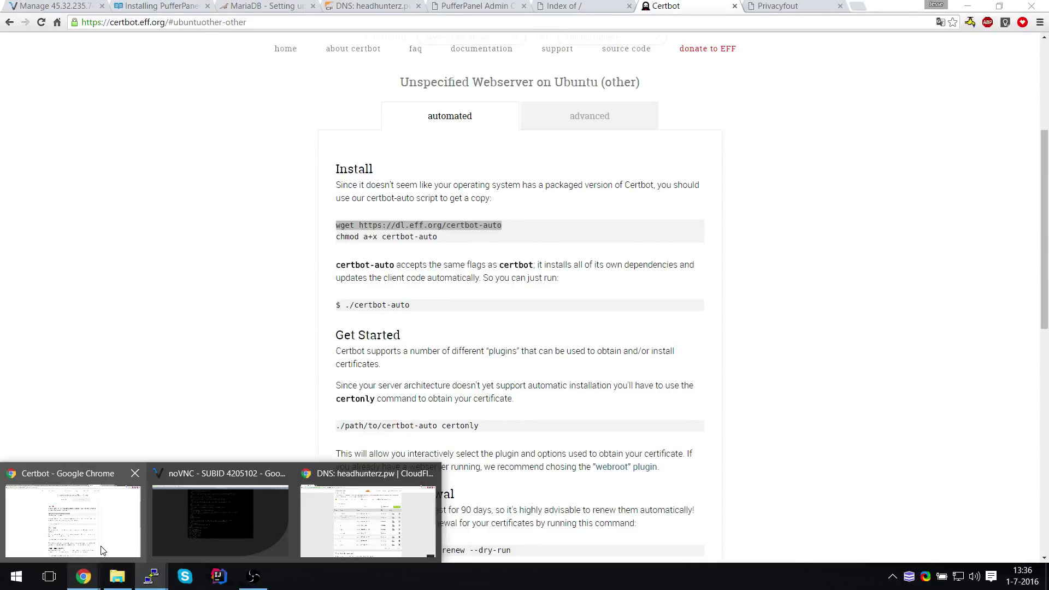
pyautogui.click(100, 551)
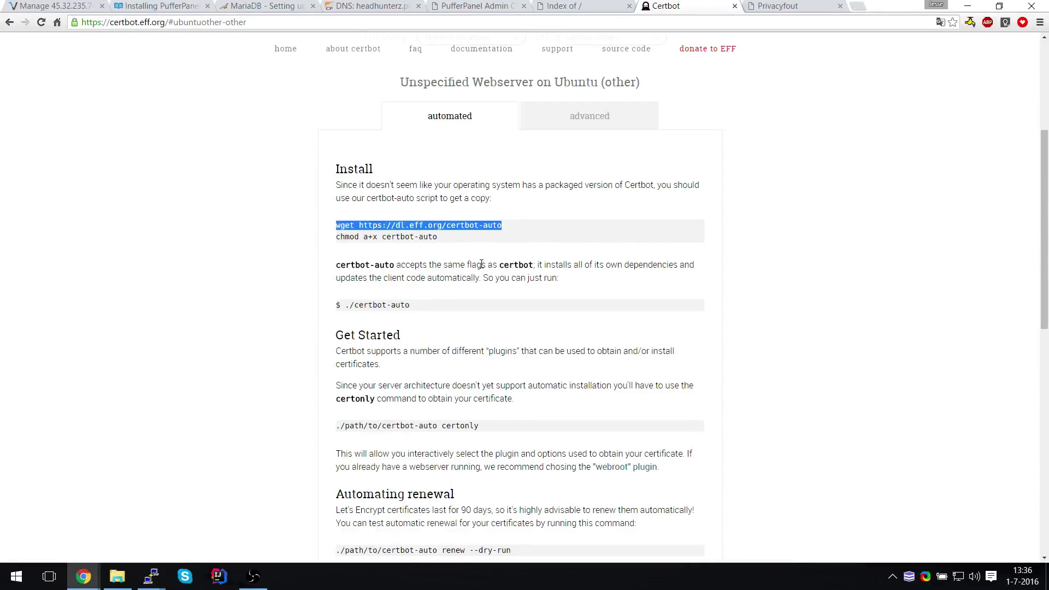
pyautogui.click(749, 7)
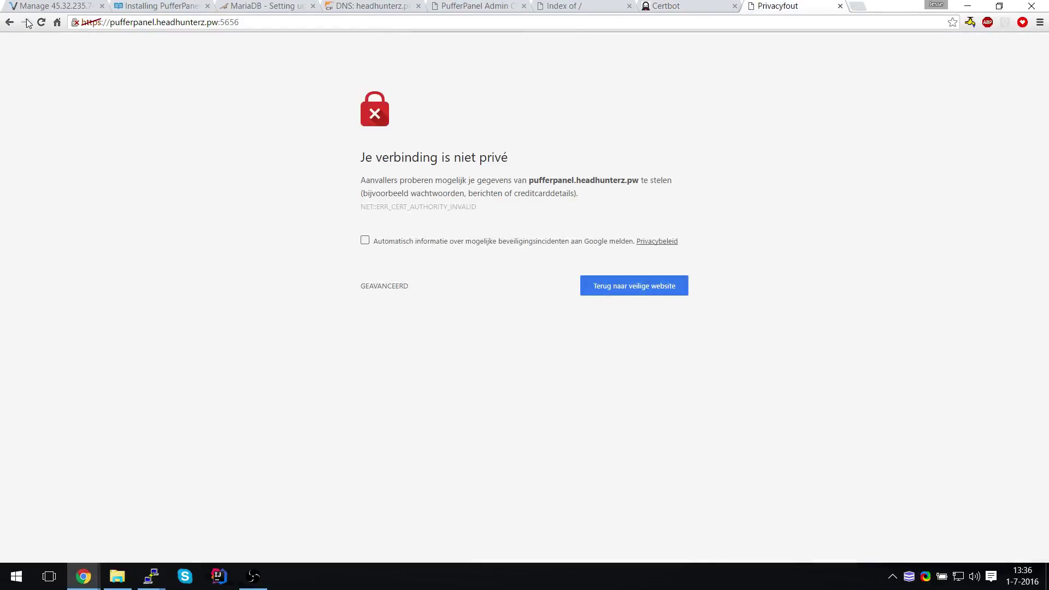
pyautogui.click(44, 25)
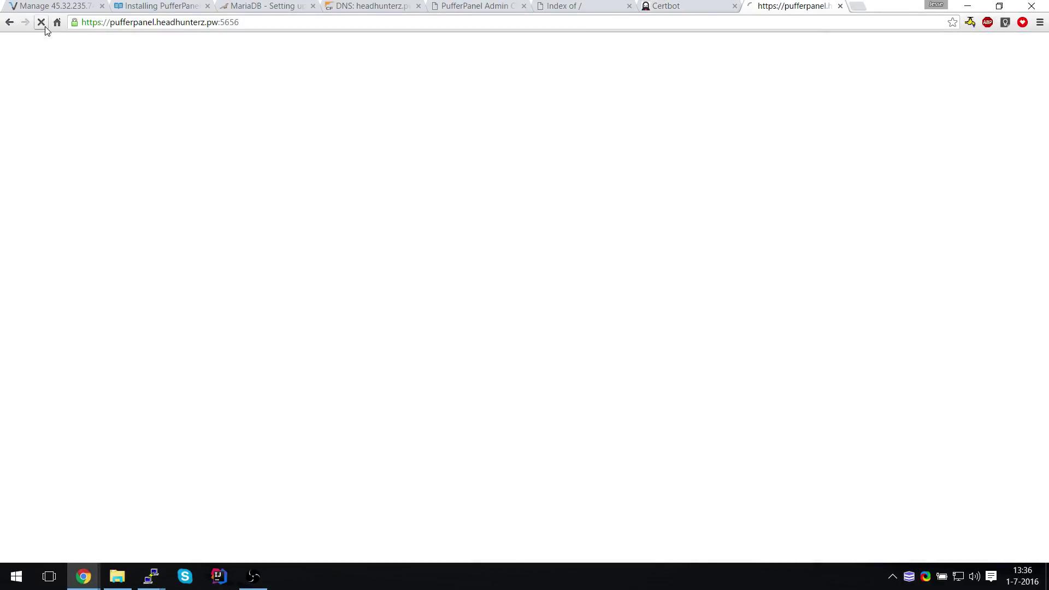
pyautogui.click(75, 23)
pyautogui.click(220, 60)
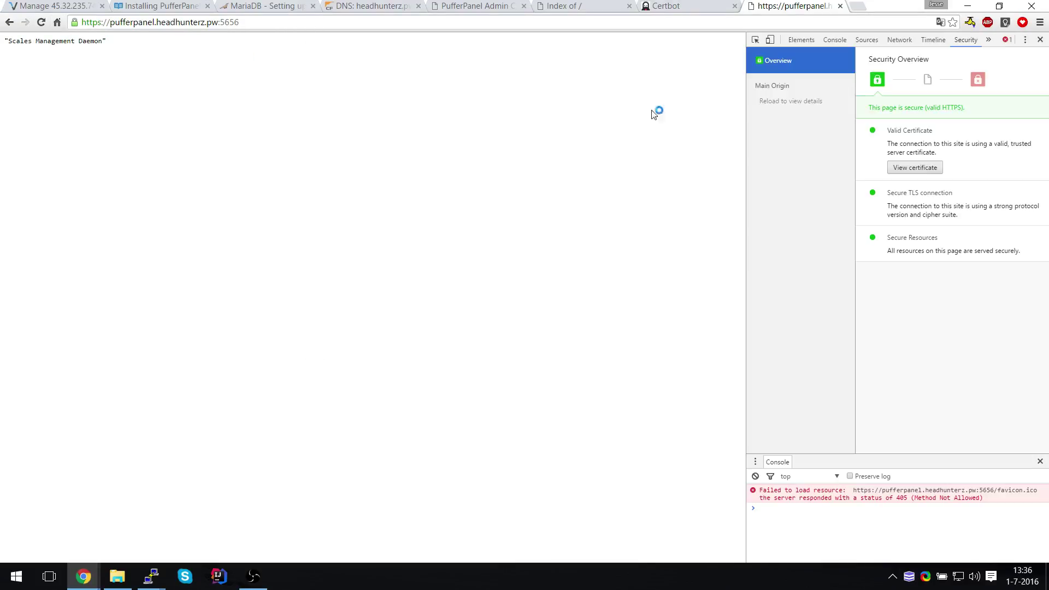
pyautogui.click(902, 169)
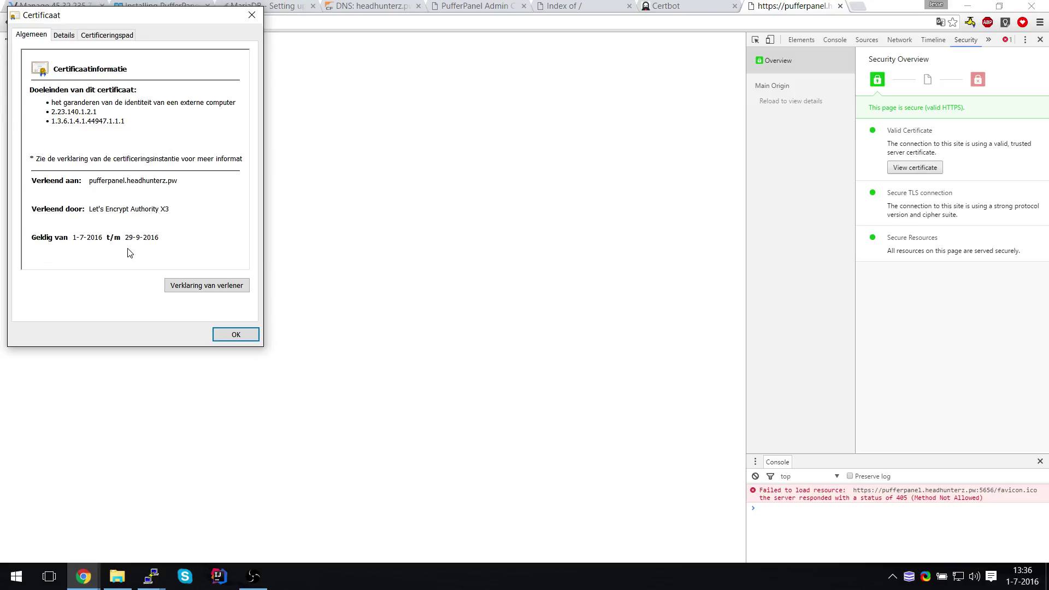
pyautogui.click(224, 335)
pyautogui.click(680, 6)
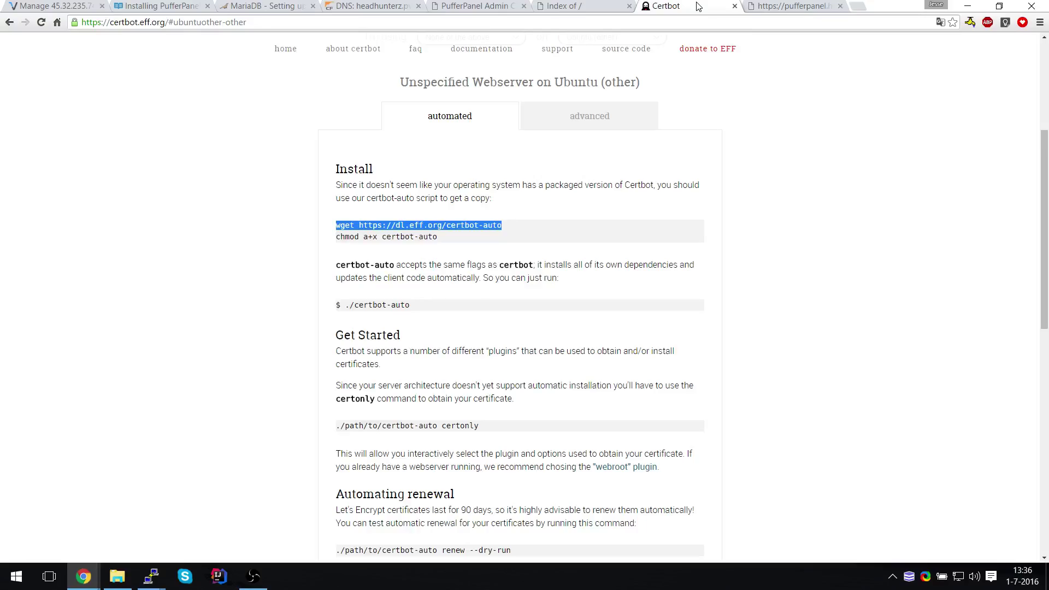
# From the PufferPanel admin page, start a new server with Minecraft as the plugin
pyautogui.click(591, 7)
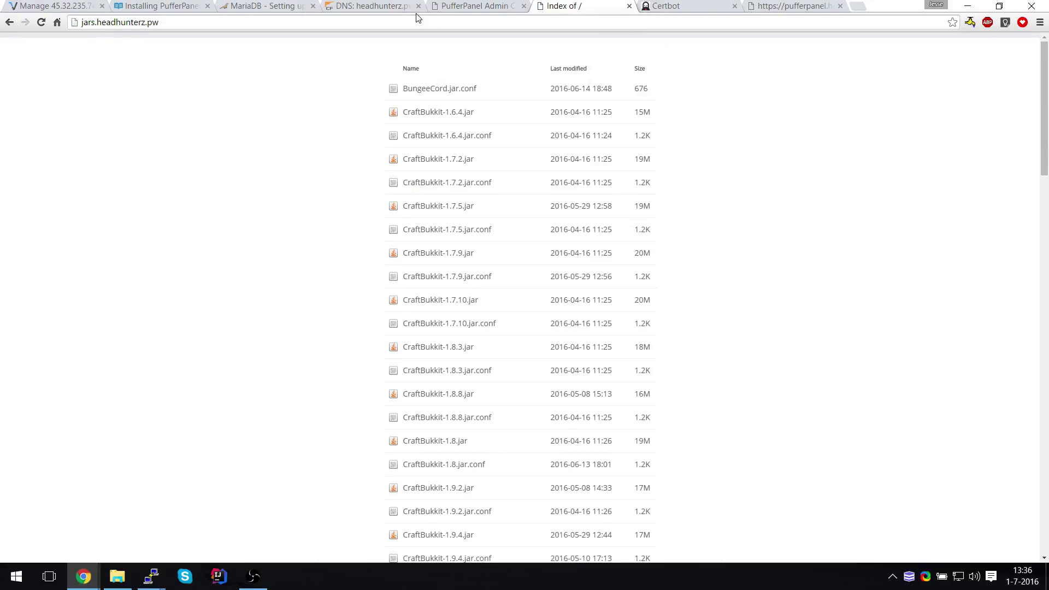
pyautogui.click(476, 6)
pyautogui.click(293, 361)
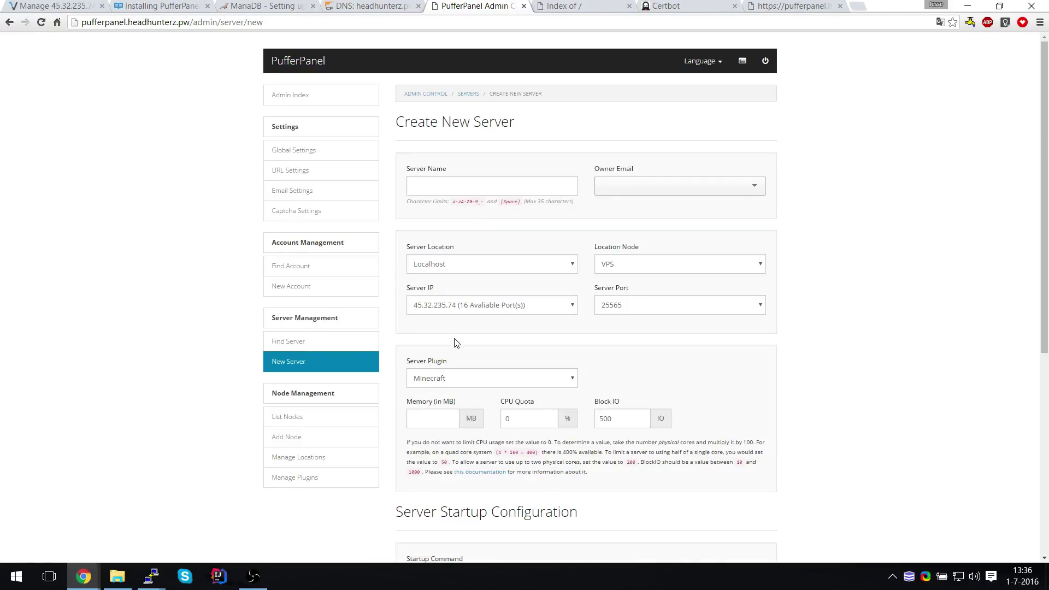
pyautogui.click(437, 381)
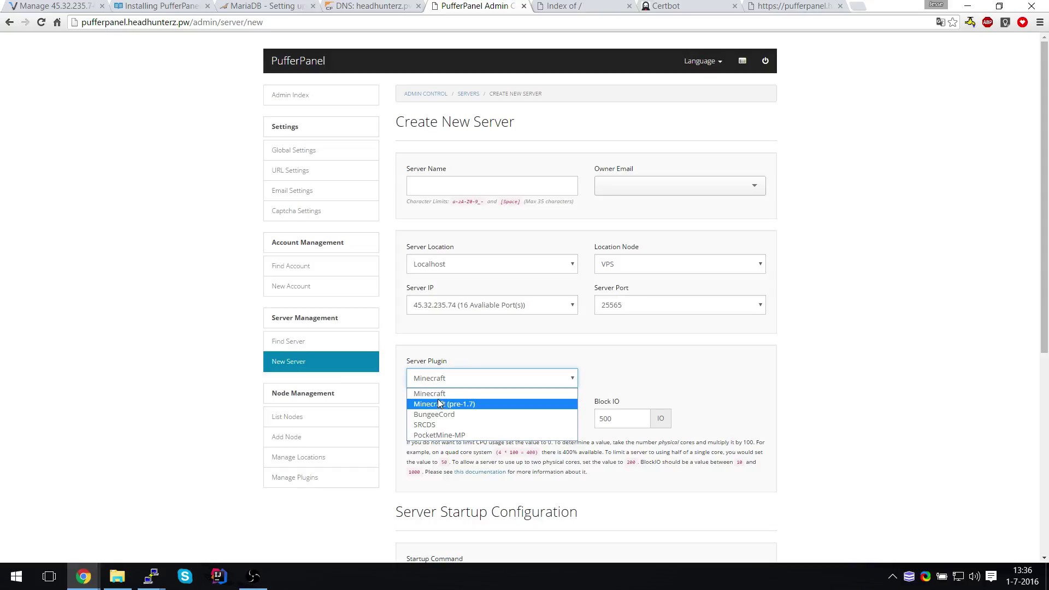
pyautogui.click(440, 394)
pyautogui.click(429, 418)
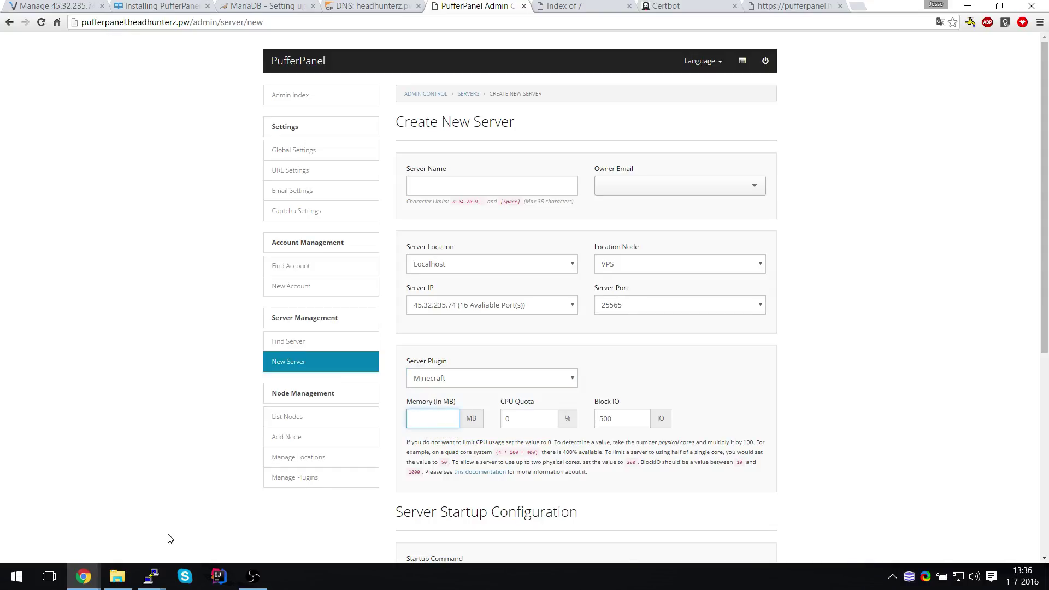
pyautogui.click(153, 570)
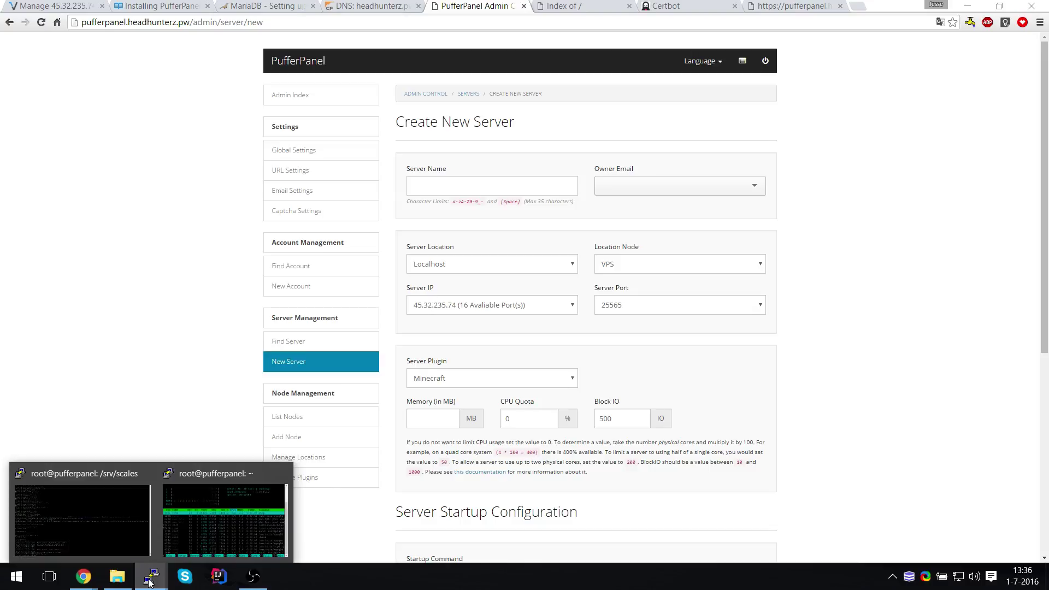
# Open lib/scripts/install/minecraft.sh in nano from the /srv/scales prompt
pyautogui.click(77, 519)
pyautogui.write('a')
pyautogui.press('BackSpace')
pyautogui.write('nano lib/')
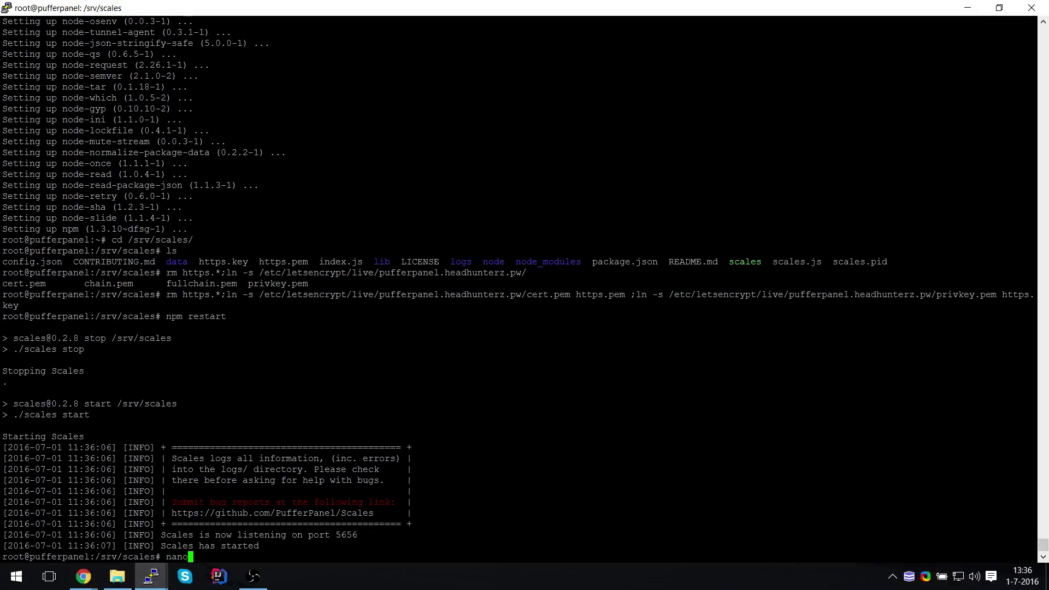
pyautogui.press('Tab')
pyautogui.press('Tab')
pyautogui.press('Tab')
pyautogui.press('Tab')
pyautogui.write('scripts/install/')
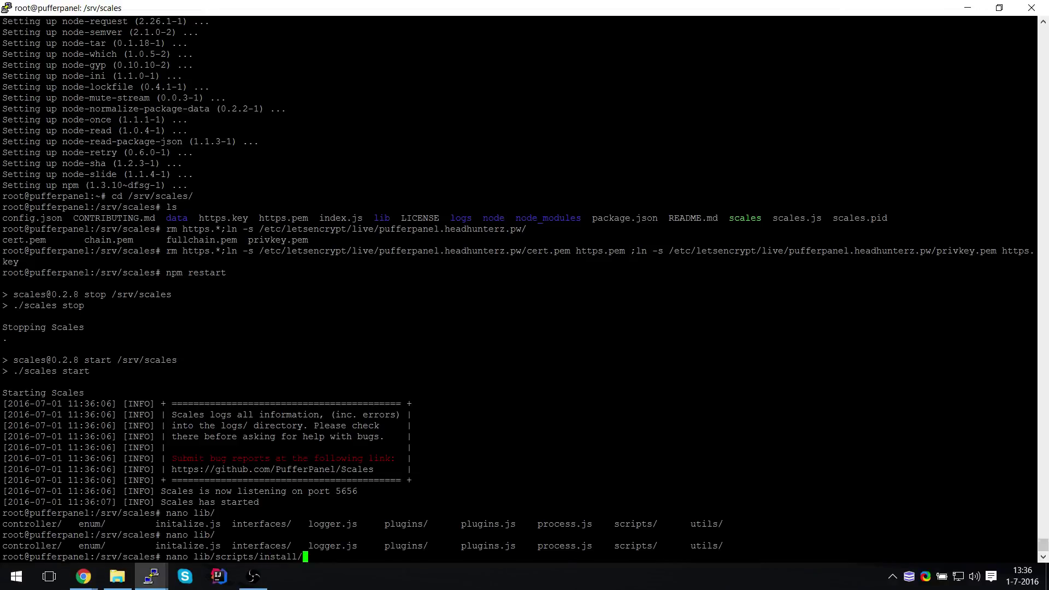
pyautogui.write('minecraft.sh')
pyautogui.press('Return')
# Change the default plugin value from 'vanilla' to 'spigot' and save the script
pyautogui.press('Down')
pyautogui.press('Down')
pyautogui.press('Down')
pyautogui.press('Down')
pyautogui.press('Down')
pyautogui.press('Down')
pyautogui.press('Down')
pyautogui.press('Down')
pyautogui.press('Down')
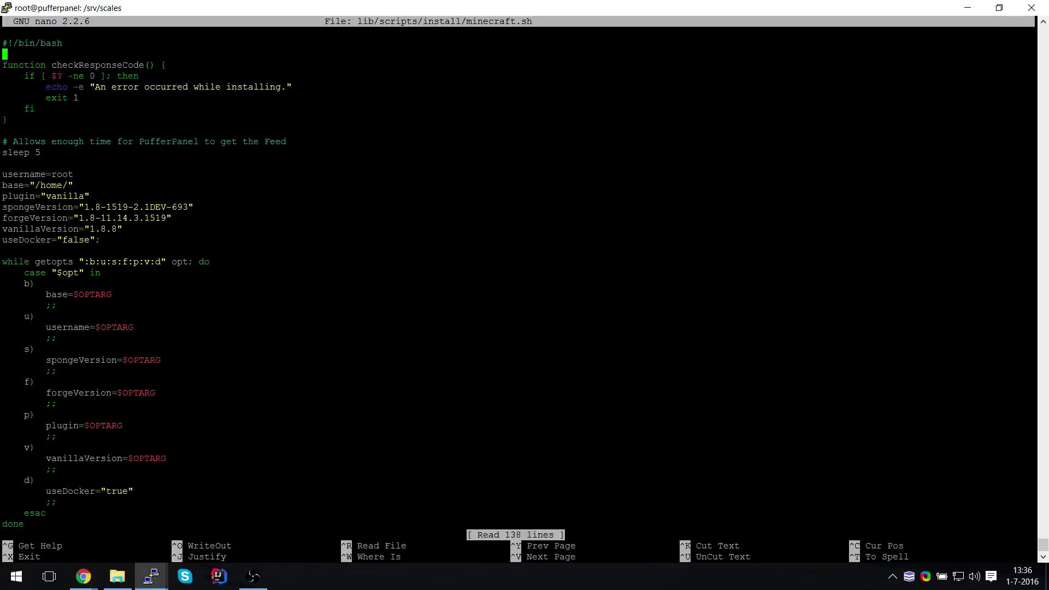
pyautogui.press('Down')
pyautogui.press('Down')
pyautogui.press('Down')
pyautogui.press('Down')
pyautogui.press('Down')
pyautogui.press('Right')
pyautogui.press('Right')
pyautogui.press('Right')
pyautogui.press('Right')
pyautogui.press('Right')
pyautogui.press('Right')
pyautogui.press('Right')
pyautogui.press('Right')
pyautogui.press('Right')
pyautogui.press('Right')
pyautogui.press('Right')
pyautogui.press('Right')
pyautogui.press('Right')
pyautogui.press('Right')
pyautogui.press('Right')
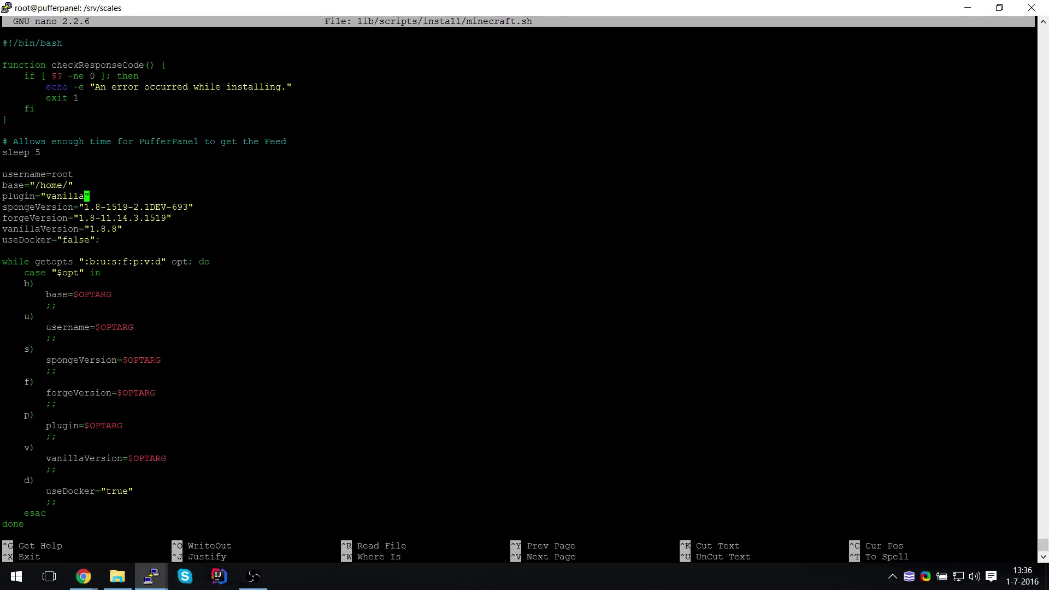
pyautogui.press('BackSpace')
pyautogui.press('BackSpace')
pyautogui.press('BackSpace')
pyautogui.press('BackSpace')
pyautogui.press('BackSpace')
pyautogui.press('BackSpace')
pyautogui.press('BackSpace')
pyautogui.write('spigot')
pyautogui.hotkey('ctrl', 'x')
pyautogui.press('y')
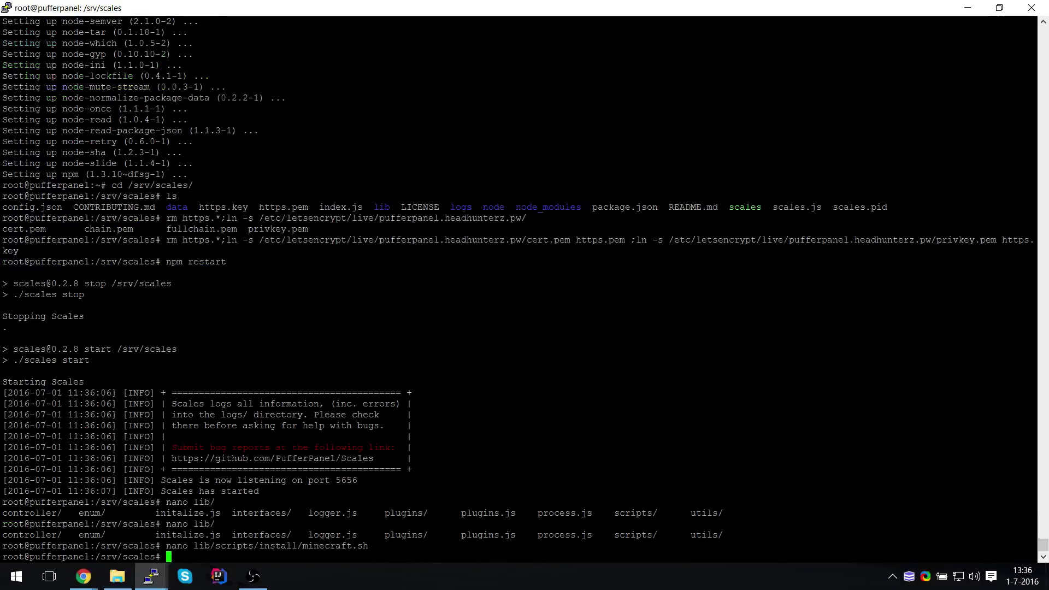
pyautogui.hotkey('alt', 'Tab')
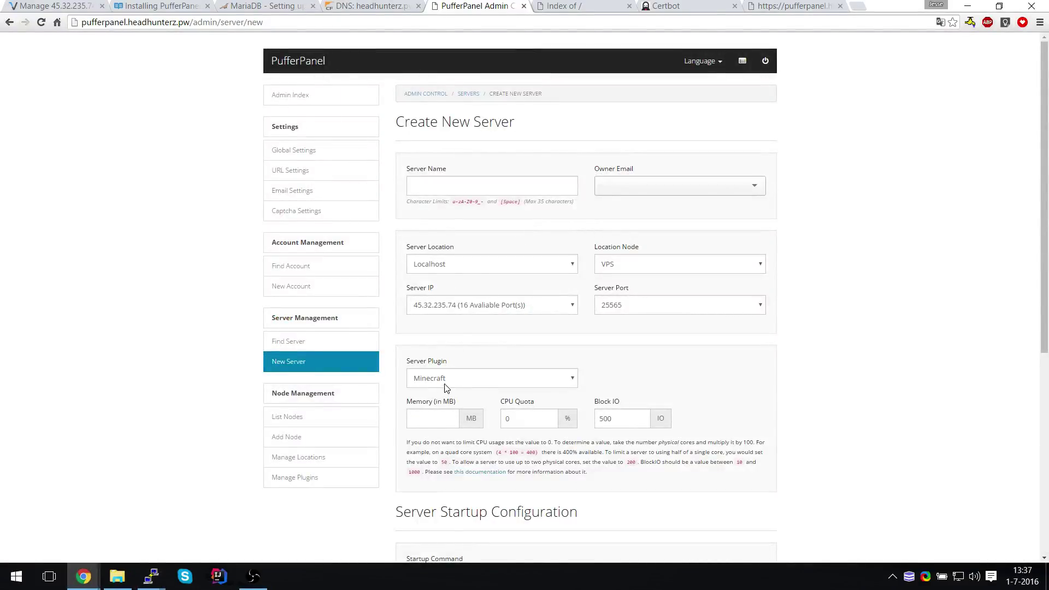
# Name the server 'Mijn Minecraft Server' and choose the matching account as owner
pyautogui.click(456, 190)
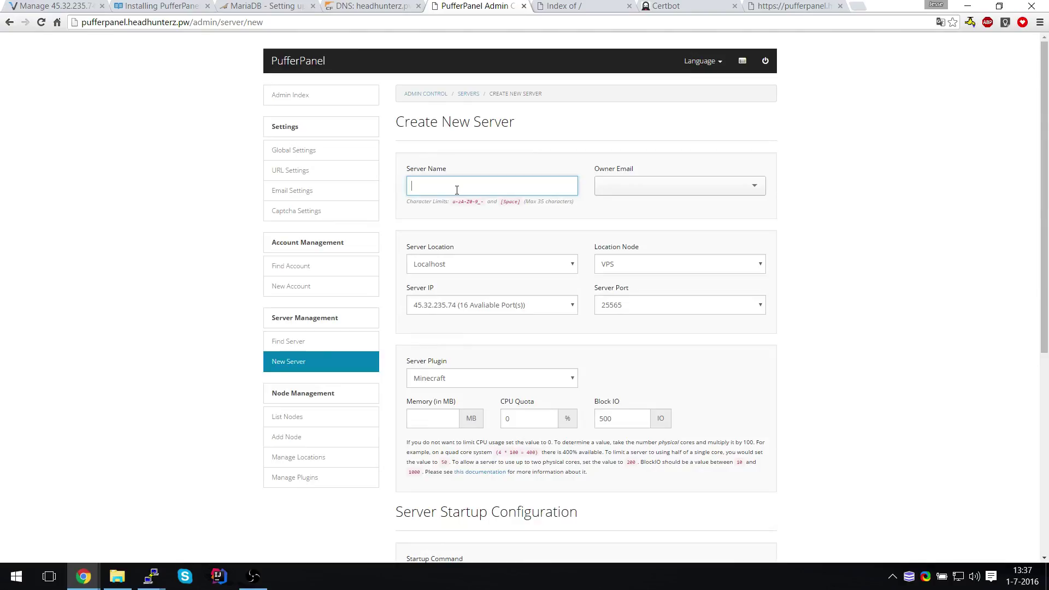
pyautogui.write('Mine')
pyautogui.press('BackSpace')
pyautogui.press('BackSpace')
pyautogui.write('jn Minecraft Server')
pyautogui.press('Tab')
pyautogui.write('jesse')
pyautogui.click(657, 206)
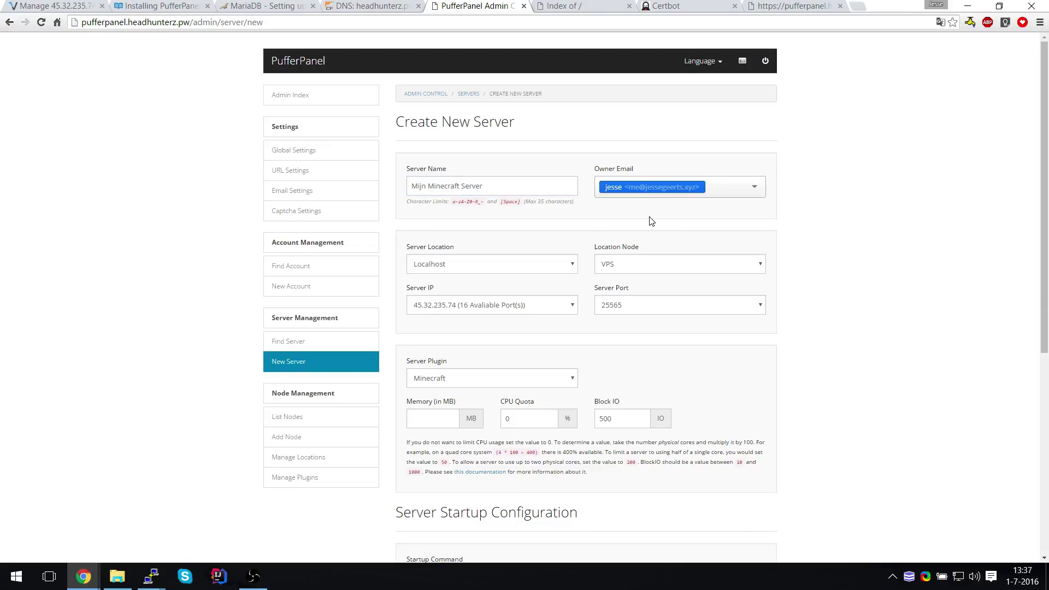
# Set the memory to 2048 MB, create the server, and bring the htop window forward
pyautogui.click(448, 419)
pyautogui.write('1024')
pyautogui.press('BackSpace')
pyautogui.press('BackSpace')
pyautogui.press('BackSpace')
pyautogui.press('BackSpace')
pyautogui.write('2048')
pyautogui.click(518, 463)
pyautogui.scroll(-6, 518, 463)
pyautogui.click(430, 502)
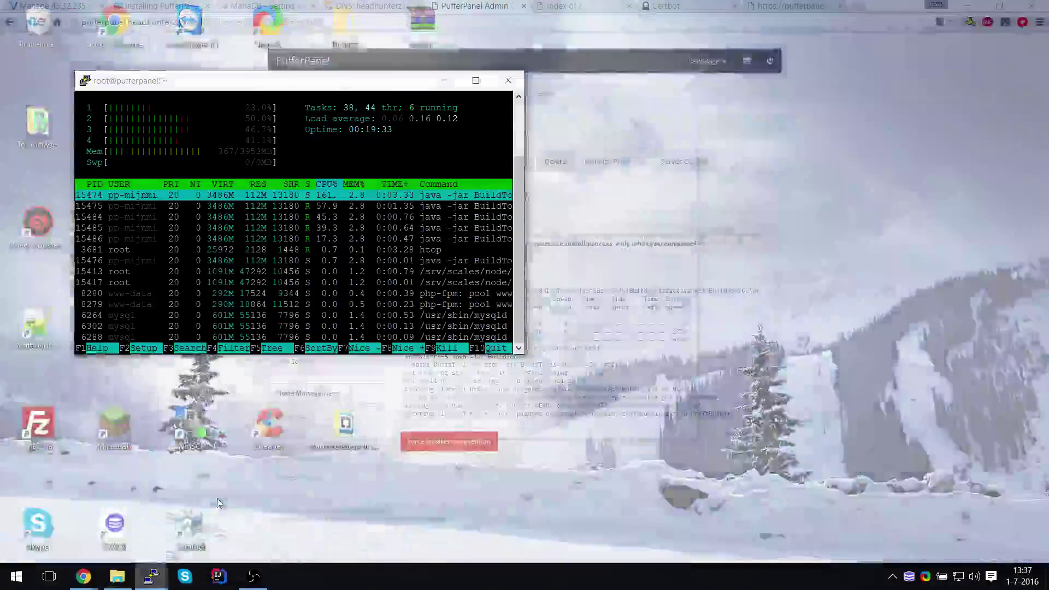
pyautogui.click(218, 502)
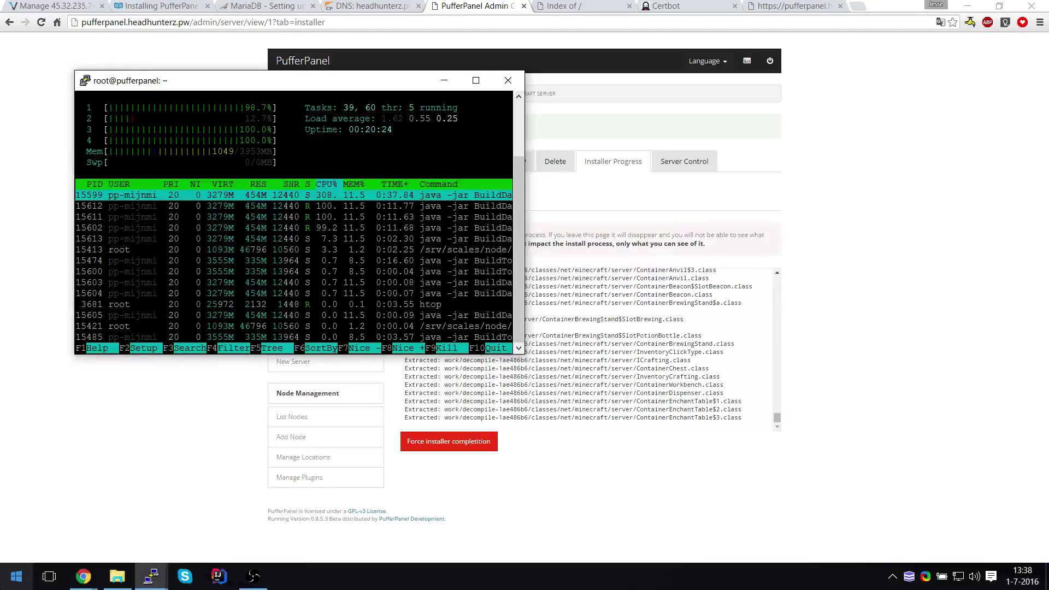
# Check CPU load in Task Manager (Taakbeheer) from the Win+X menu, then close it
pyautogui.press('super+x')
pyautogui.click(64, 436)
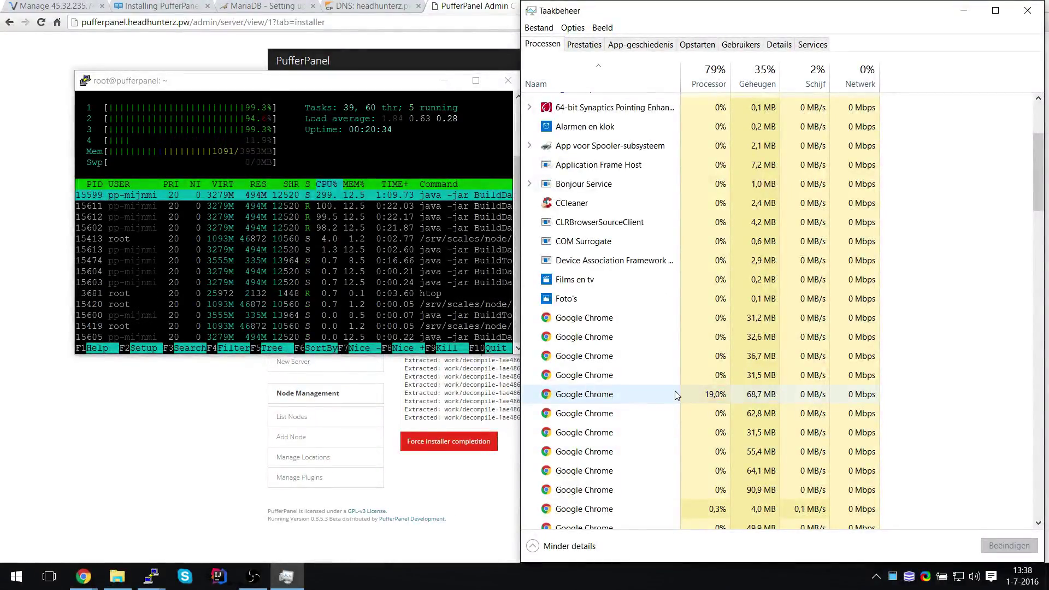
pyautogui.click(1031, 20)
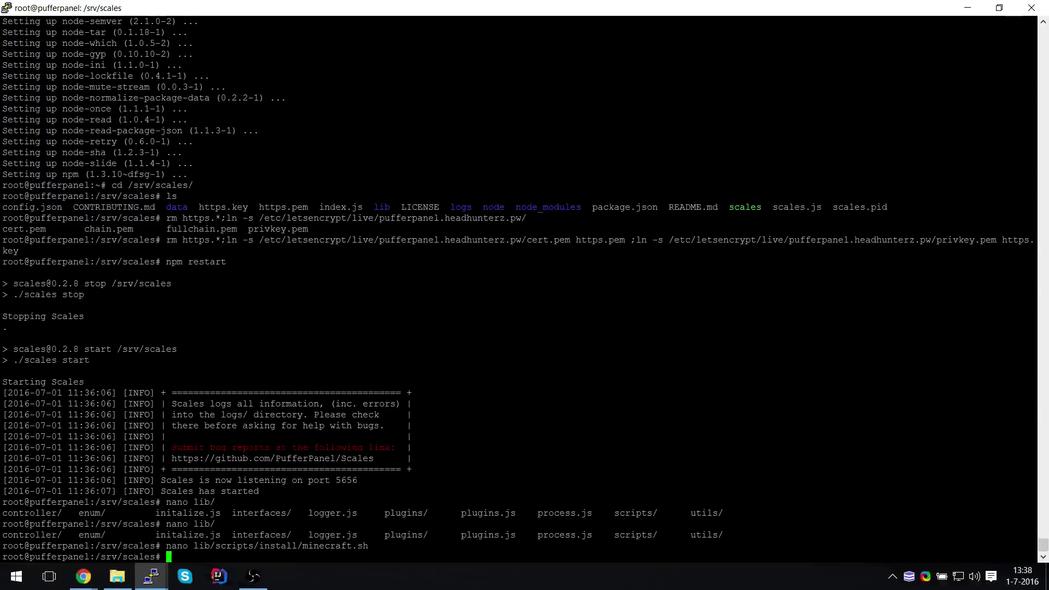
# Move into /home/pp-mijnmi_va5kk and then its public folder, listing the contents of each
pyautogui.write('cd /home/pp-mijnmi_va5kk/')
pyautogui.press('Tab')
pyautogui.press('Tab')
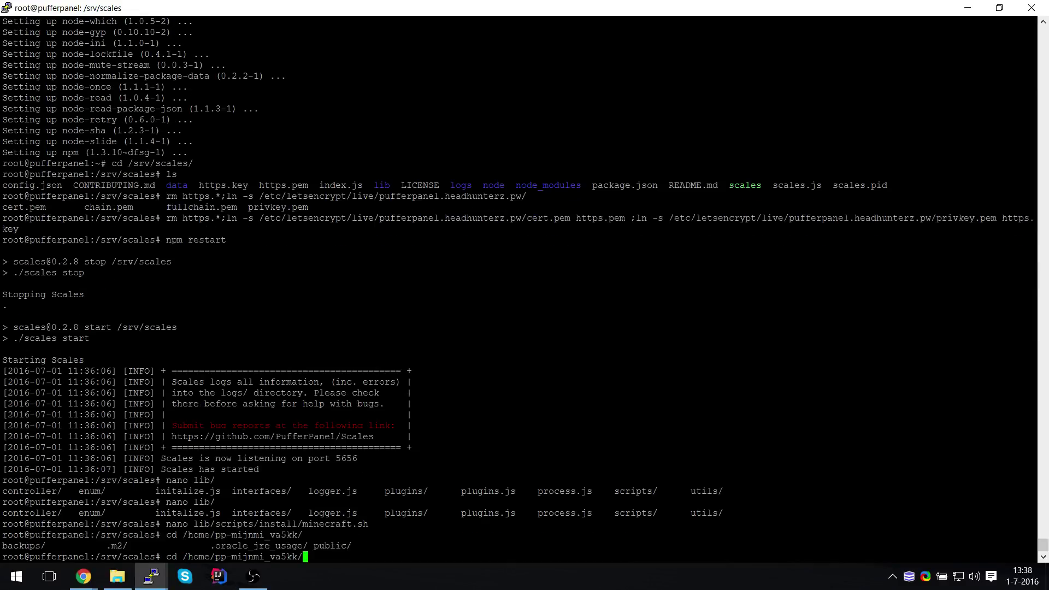
pyautogui.press('BackSpace')
pyautogui.press('BackSpace')
pyautogui.press('BackSpace')
pyautogui.press('BackSpace')
pyautogui.press('BackSpace')
pyautogui.press('BackSpace')
pyautogui.press('BackSpace')
pyautogui.press('BackSpace')
pyautogui.press('BackSpace')
pyautogui.press('BackSpace')
pyautogui.press('BackSpace')
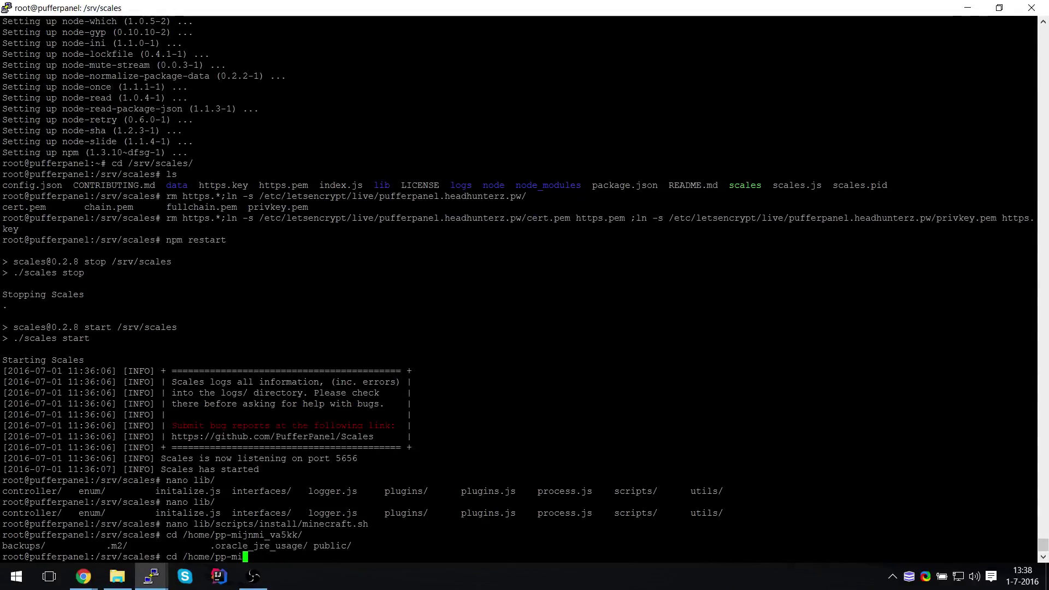
pyautogui.press('BackSpace')
pyautogui.press('BackSpace')
pyautogui.press('BackSpace')
pyautogui.press('BackSpace')
pyautogui.press('BackSpace')
pyautogui.press('Return')
pyautogui.write('ls')
pyautogui.press('Return')
pyautogui.write('cd p')
pyautogui.press('Tab')
pyautogui.press('Tab')
pyautogui.press('Tab')
pyautogui.press('Tab')
pyautogui.write('pu')
pyautogui.press('Tab')
pyautogui.press('Return')
pyautogui.write('l')
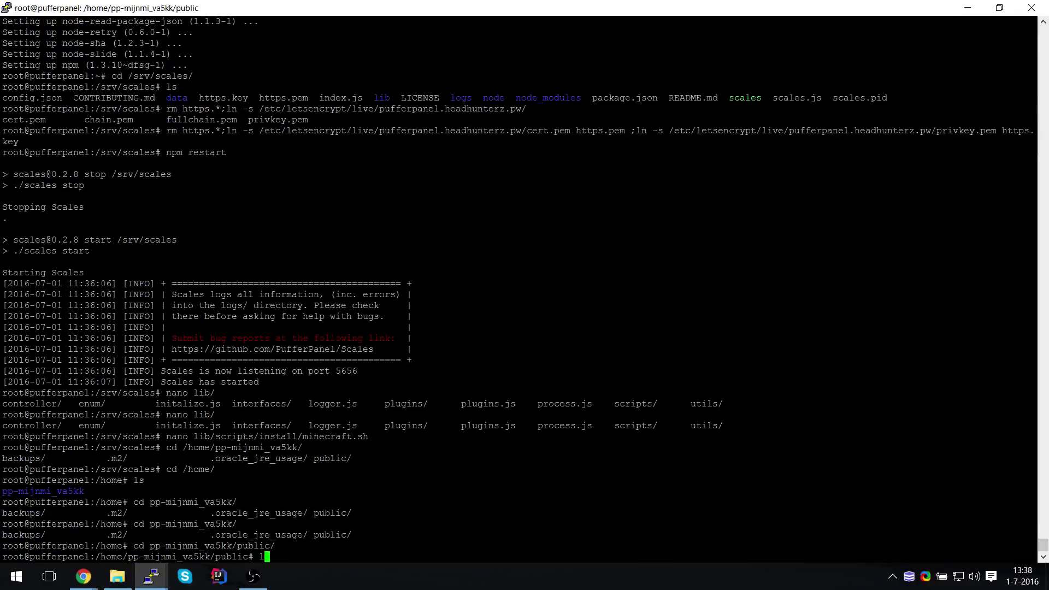
pyautogui.write('s')
pyautogui.press('Return')
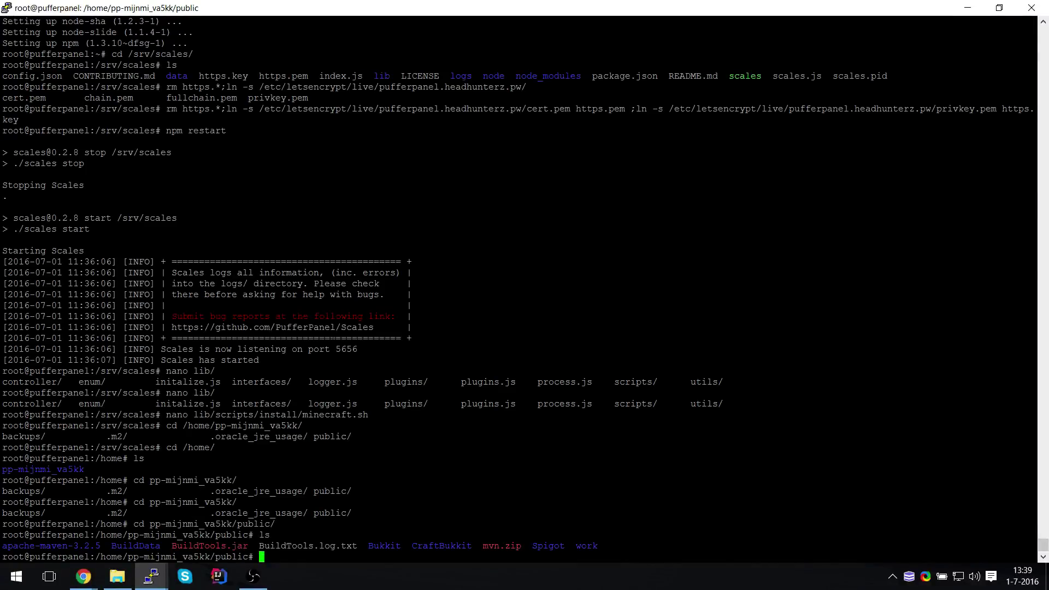
# Print the Scales process log /srv/scales/logs/proc.log with cat
pyautogui.write('nano')
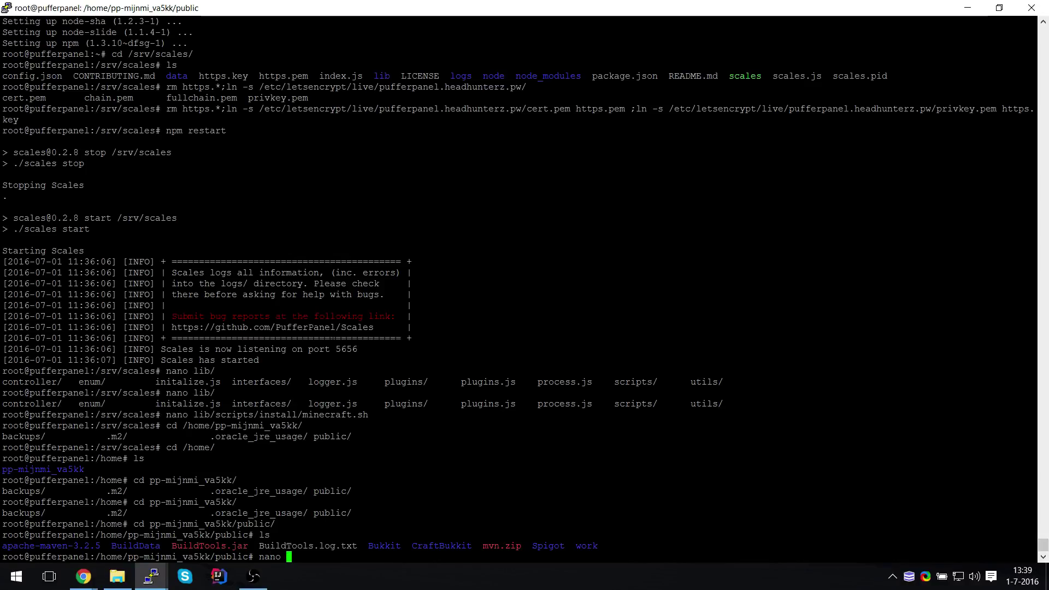
pyautogui.hotkey('ctrl', 'c')
pyautogui.write('cat')
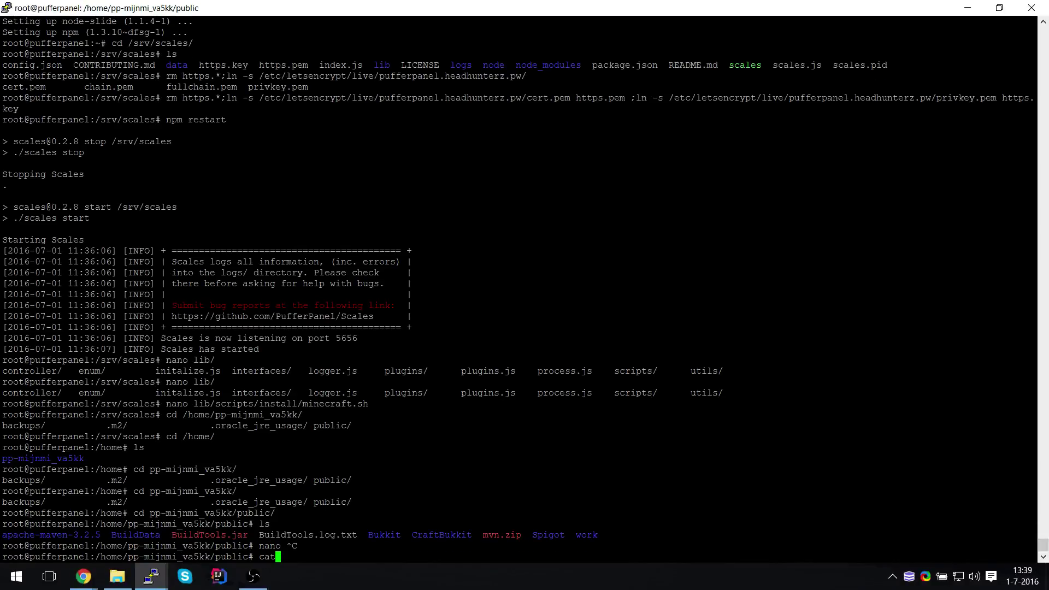
pyautogui.write(' /srv/')
pyautogui.press('Tab')
pyautogui.press('Tab')
pyautogui.press('Tab')
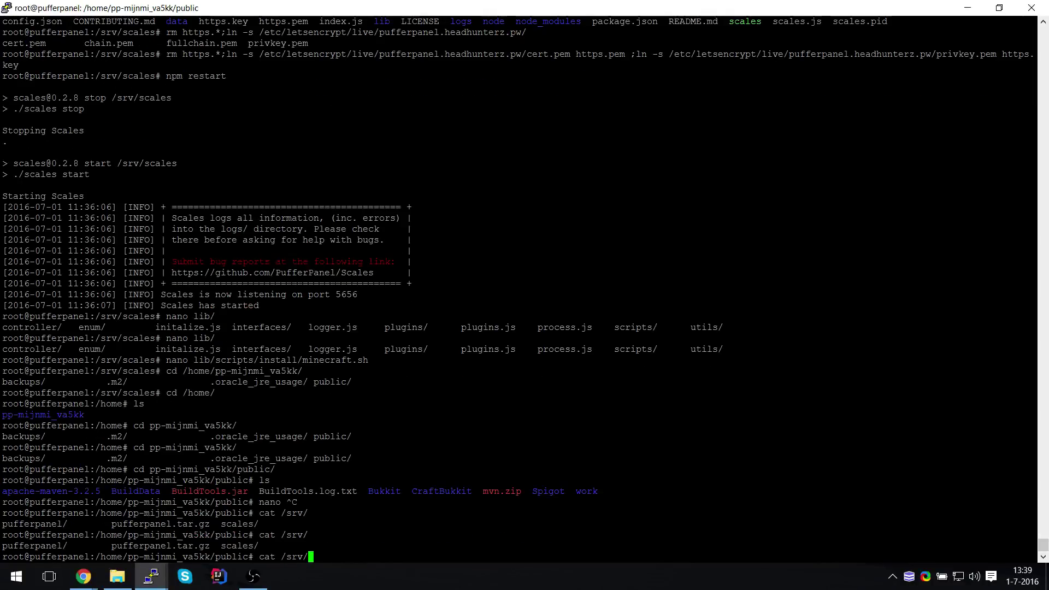
pyautogui.write('sc')
pyautogui.press('Tab')
pyautogui.press('Tab')
pyautogui.press('Tab')
pyautogui.press('Tab')
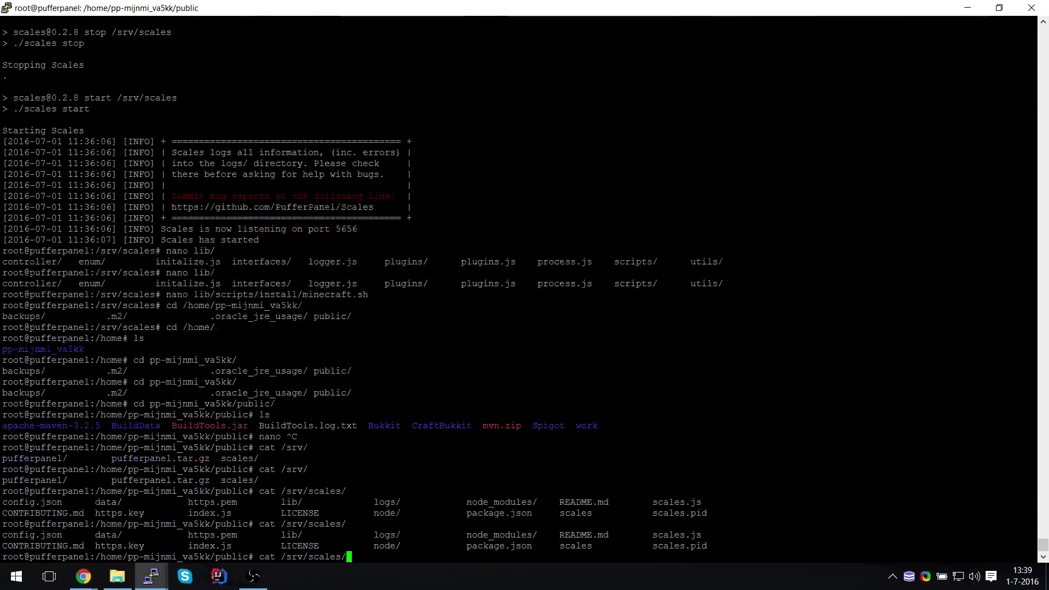
pyautogui.write('lo')
pyautogui.press('Tab')
pyautogui.press('Tab')
pyautogui.press('Tab')
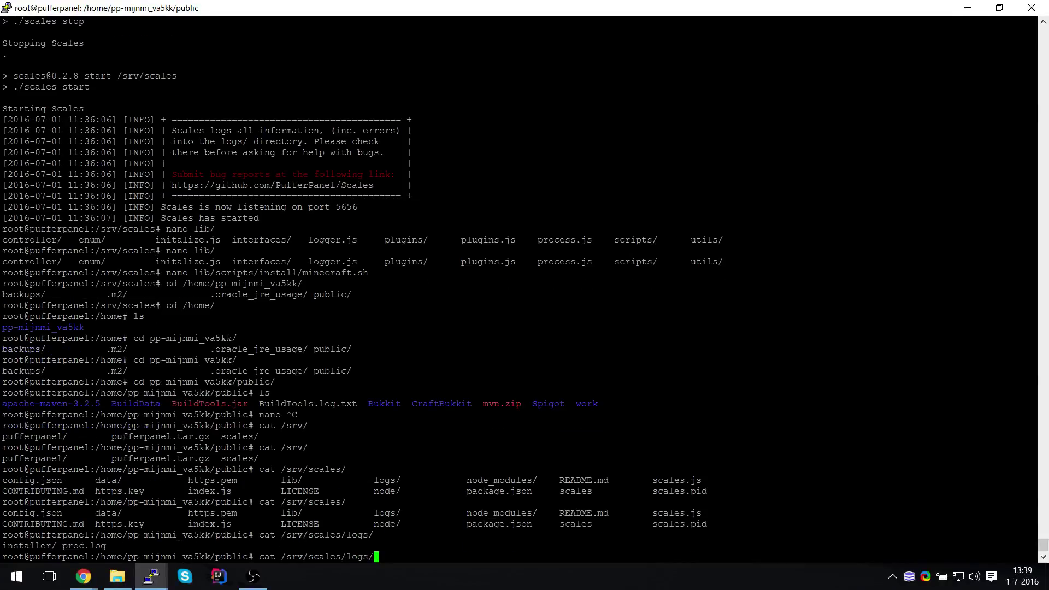
pyautogui.write('pr')
pyautogui.press('Tab')
pyautogui.press('Return')
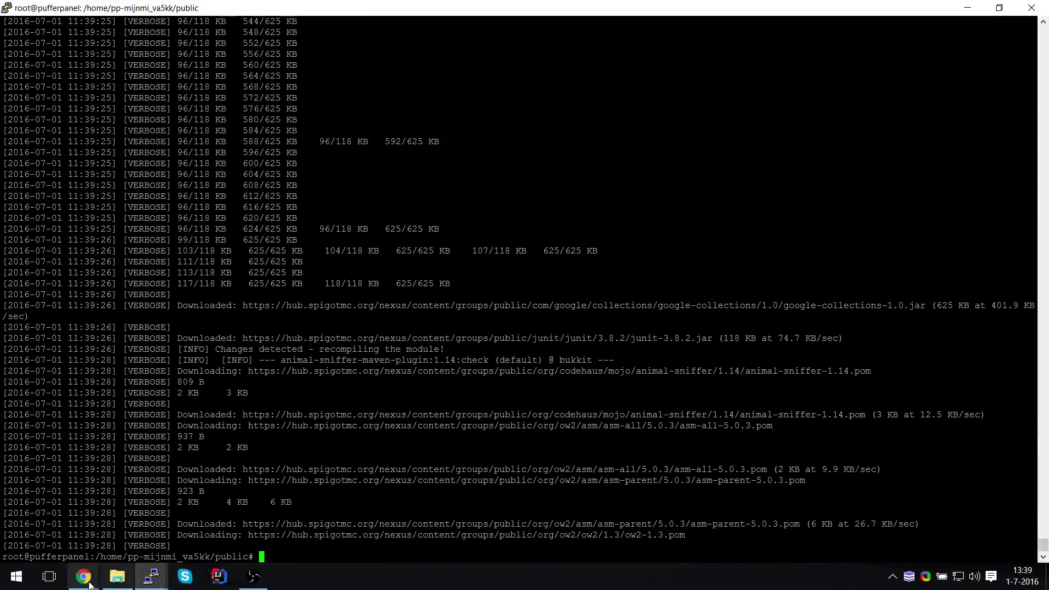
# Switch to the browser, then maximise the PuTTY htop window
pyautogui.click(83, 577)
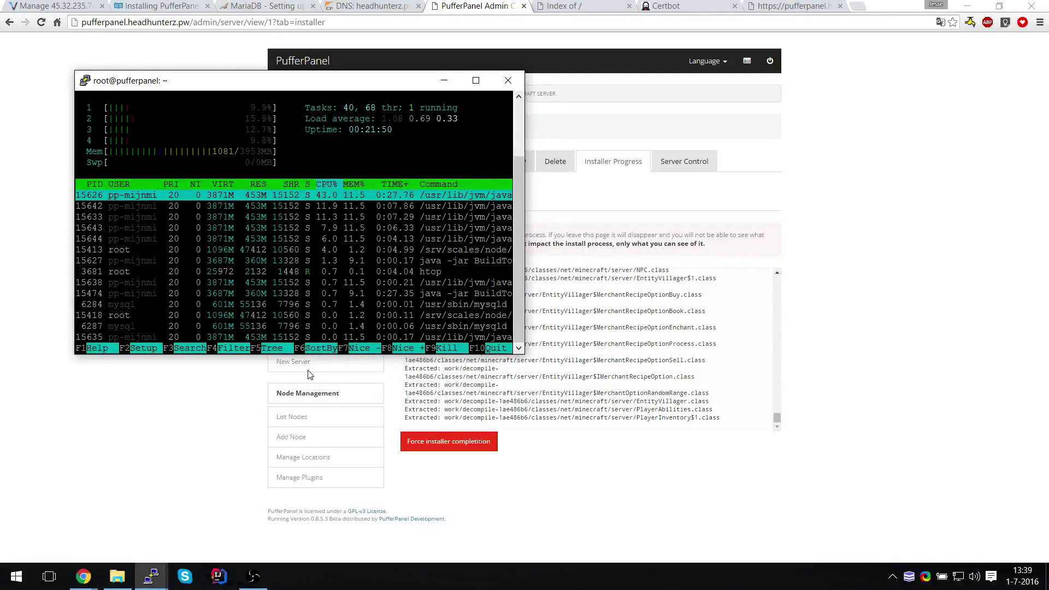
pyautogui.doubleClick(388, 82)
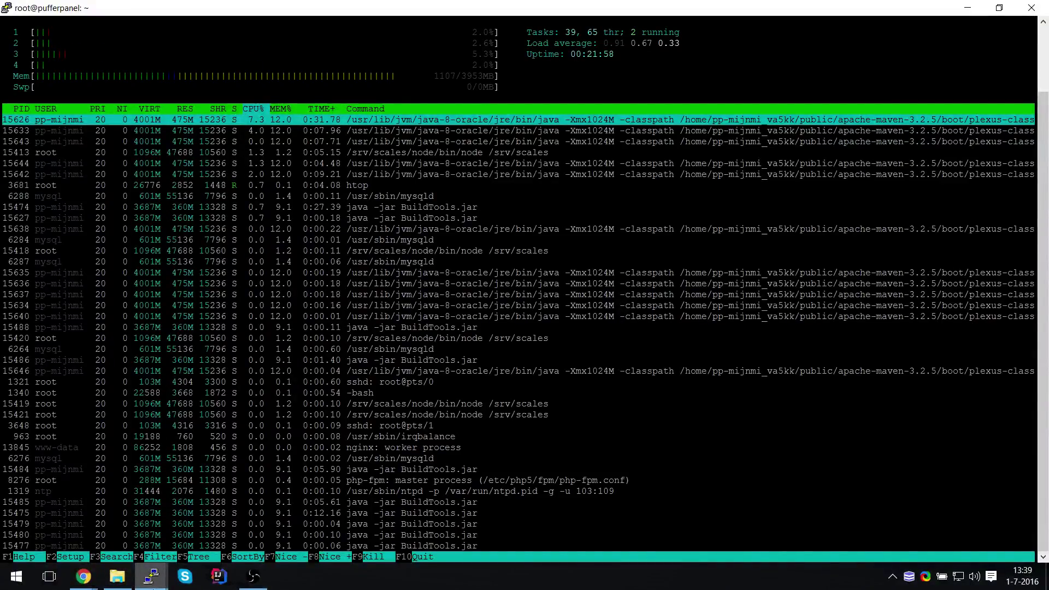
# In the build-log session, try tee on the process log, then cancel it
pyautogui.hotkey('alt', 'Tab')
pyautogui.press('BackSpace')
pyautogui.press('BackSpace')
pyautogui.press('BackSpace')
pyautogui.write('tee')
pyautogui.press('Return')
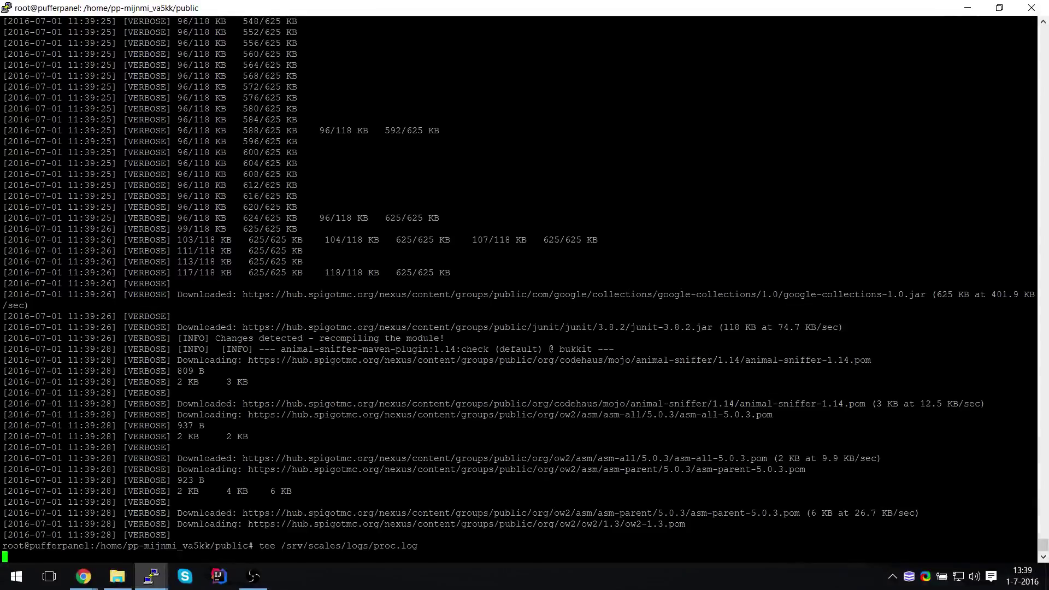
pyautogui.hotkey('ctrl', 'c')
pyautogui.press('Up')
pyautogui.press('Left')
pyautogui.press('Left')
pyautogui.press('Left')
pyautogui.press('Left')
pyautogui.press('Left')
pyautogui.press('Left')
pyautogui.press('Left')
pyautogui.press('Left')
pyautogui.press('Left')
pyautogui.press('Left')
pyautogui.press('Left')
pyautogui.press('Left')
pyautogui.press('Left')
pyautogui.press('Left')
pyautogui.press('Left')
pyautogui.press('Left')
pyautogui.press('Left')
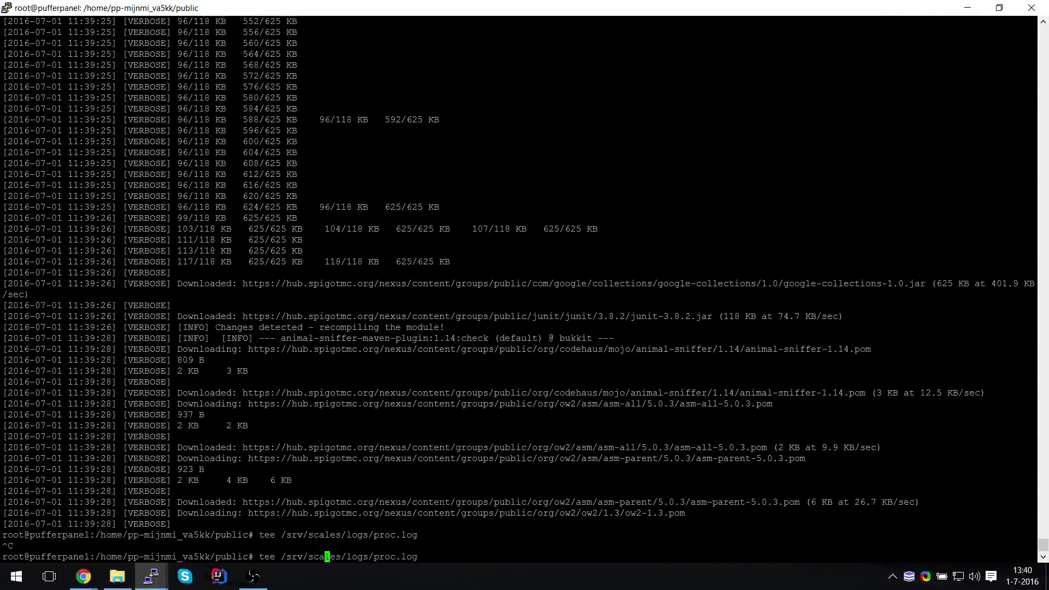
pyautogui.hotkey('ctrl', 'c')
# Run grep and then cat on /srv/scales/logs/proc.log.gz, interrupting the binary output
pyautogui.write('grep /srv/scales/logs/proc.log.gz')
pyautogui.press('Return')
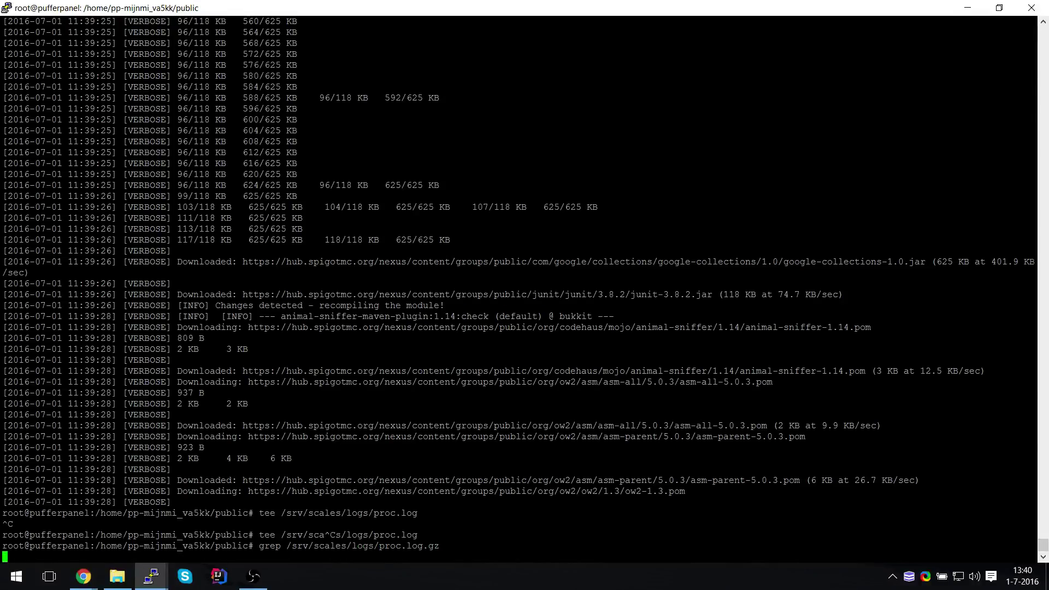
pyautogui.hotkey('ctrl', 'c')
pyautogui.press('Up')
pyautogui.press('Home')
pyautogui.press('Delete')
pyautogui.press('Delete')
pyautogui.press('Delete')
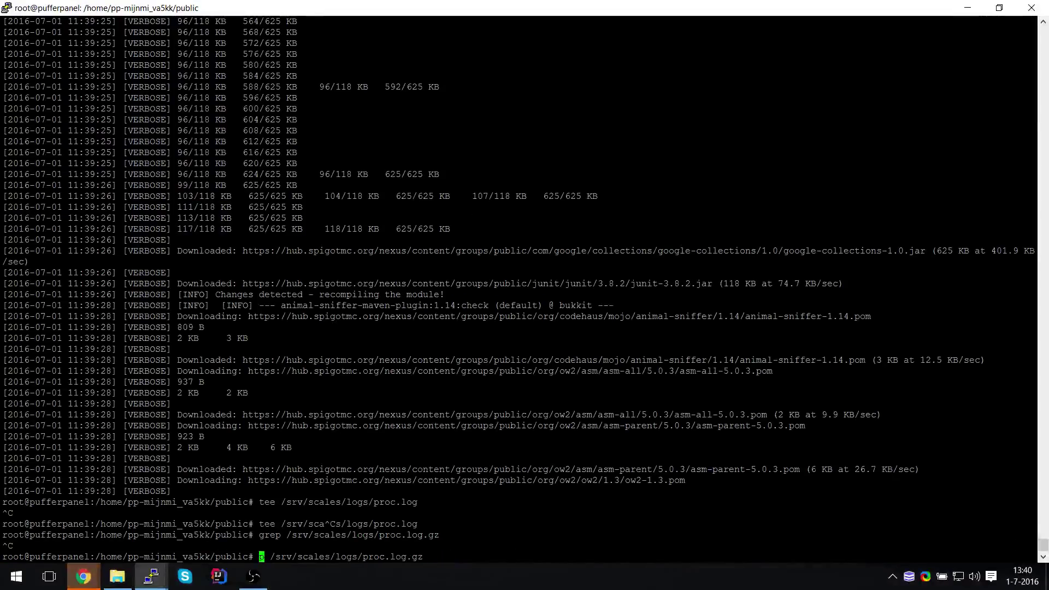
pyautogui.press('Delete')
pyautogui.write('cat')
pyautogui.press('Return')
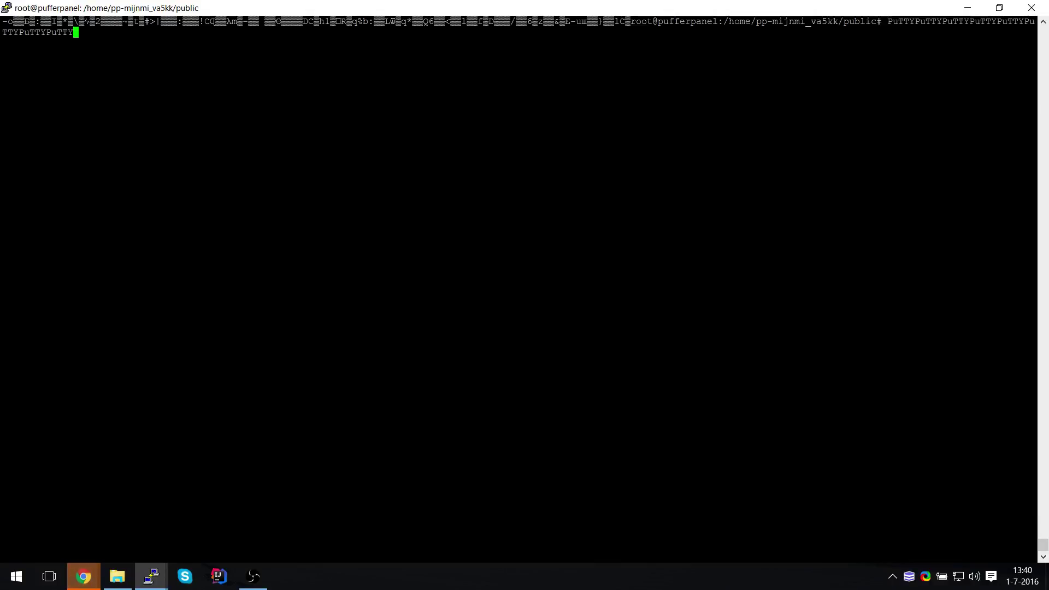
pyautogui.hotkey('ctrl', 'c')
# Rerun cat on proc.log from history, which finds no such file
pyautogui.press('Up')
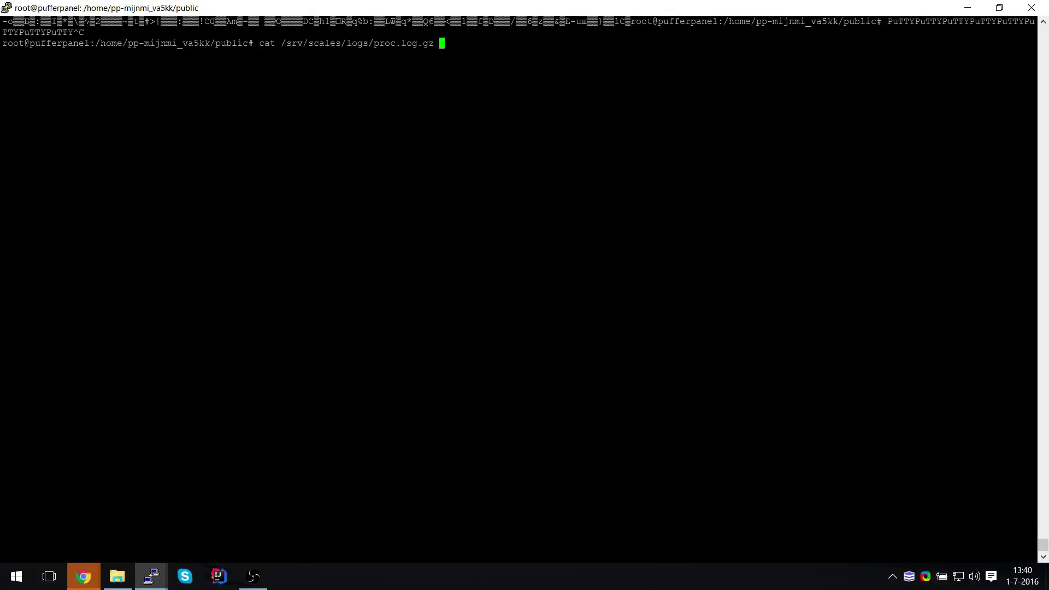
pyautogui.press('Up')
pyautogui.press('Down')
pyautogui.press('Down')
pyautogui.press('Up')
pyautogui.press('Return')
# Tab-complete /srv/scales/logs/ to list its contents: installer/ and proc.log.gz
pyautogui.press('Up')
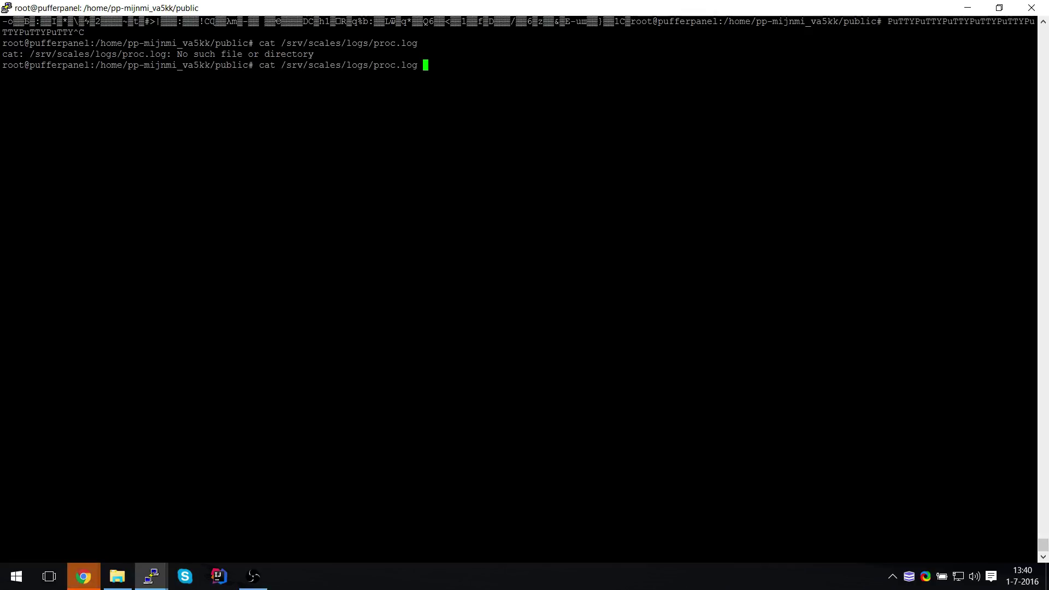
pyautogui.press('BackSpace')
pyautogui.press('BackSpace')
pyautogui.press('BackSpace')
pyautogui.press('BackSpace')
pyautogui.press('BackSpace')
pyautogui.press('BackSpace')
pyautogui.press('BackSpace')
pyautogui.press('BackSpace')
pyautogui.press('BackSpace')
pyautogui.press('Tab')
pyautogui.press('Tab')
pyautogui.press('Tab')
pyautogui.write('p')
pyautogui.press('Tab')
pyautogui.press('BackSpace')
pyautogui.press('BackSpace')
pyautogui.press('BackSpace')
pyautogui.press('BackSpace')
pyautogui.press('BackSpace')
pyautogui.press('BackSpace')
pyautogui.press('BackSpace')
pyautogui.press('BackSpace')
pyautogui.press('BackSpace')
pyautogui.press('BackSpace')
pyautogui.press('BackSpace')
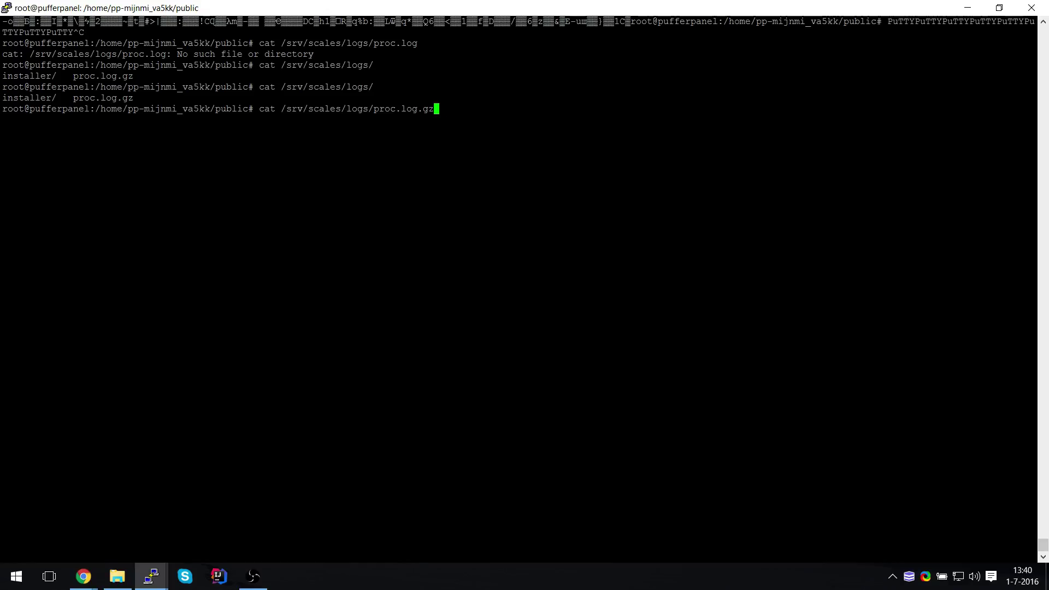
pyautogui.press('BackSpace')
pyautogui.press('Tab')
pyautogui.press('Tab')
pyautogui.press('Tab')
pyautogui.press('Tab')
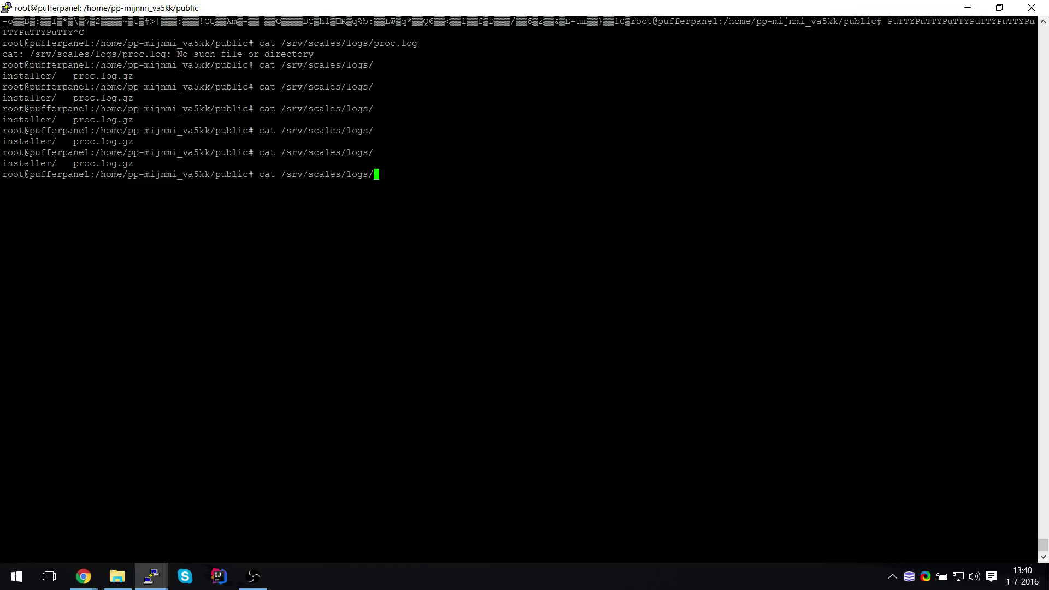
pyautogui.press('Tab')
pyautogui.press('Tab')
# Check htop's build progress, then bring the PufferPanel admin window back
pyautogui.click(83, 577)
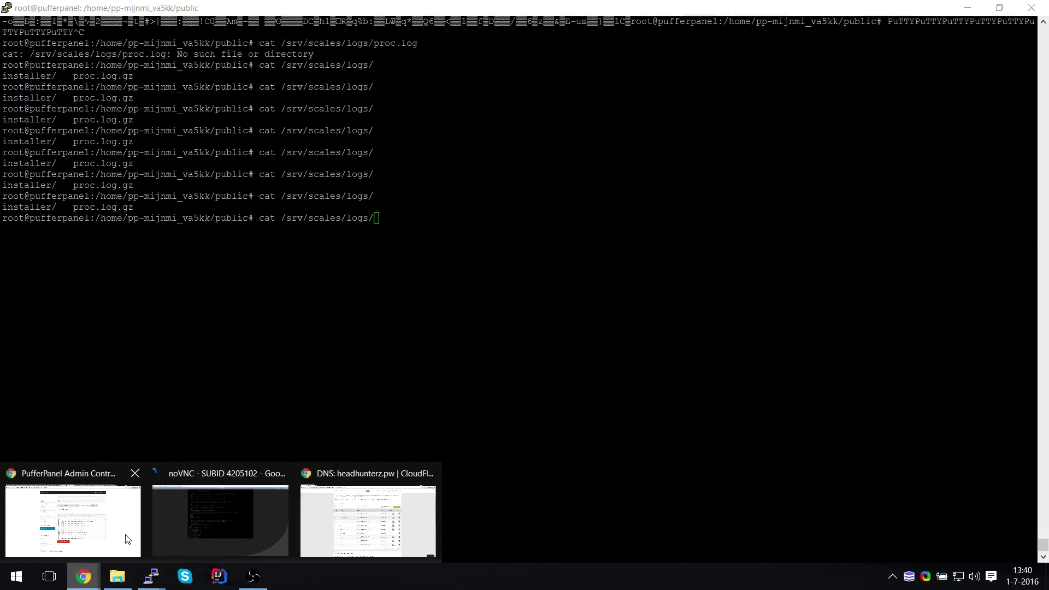
pyautogui.hotkey('alt', 'Tab')
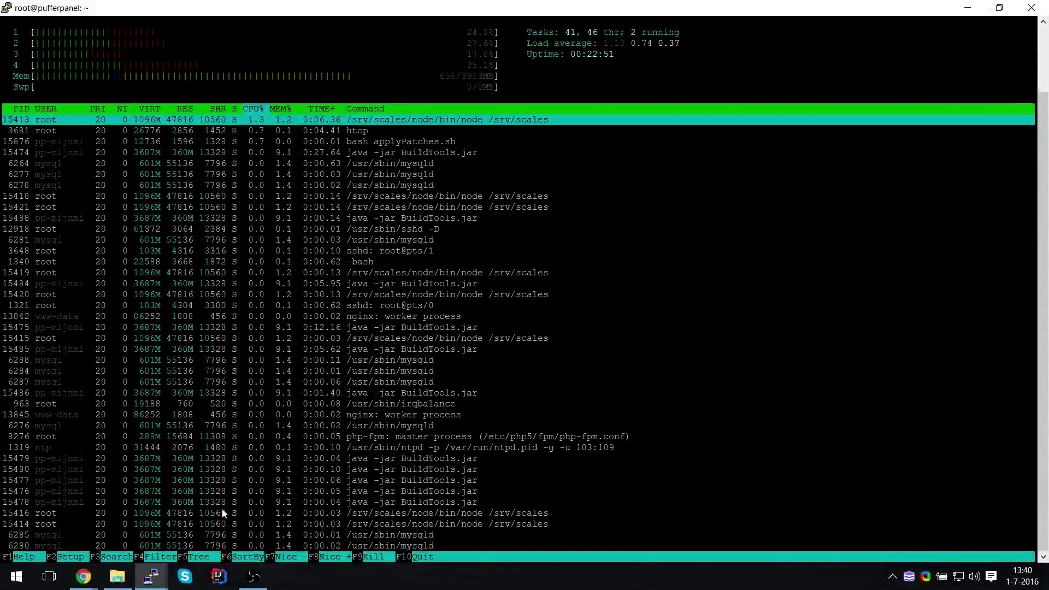
pyautogui.click(84, 577)
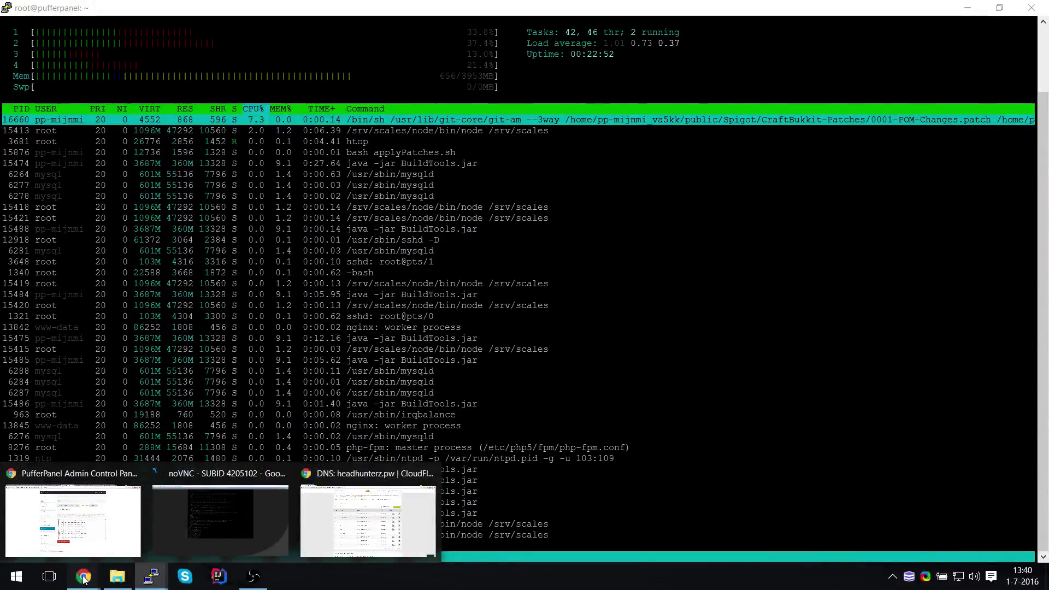
pyautogui.click(77, 519)
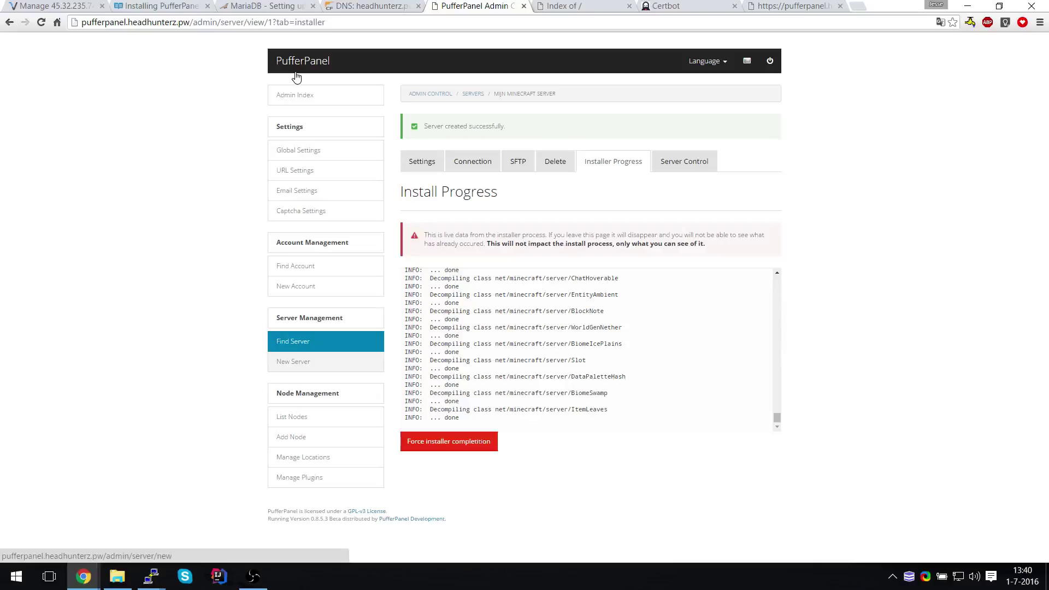
# Close the admin tab and load the :5656 daemon address without the port
pyautogui.click(524, 6)
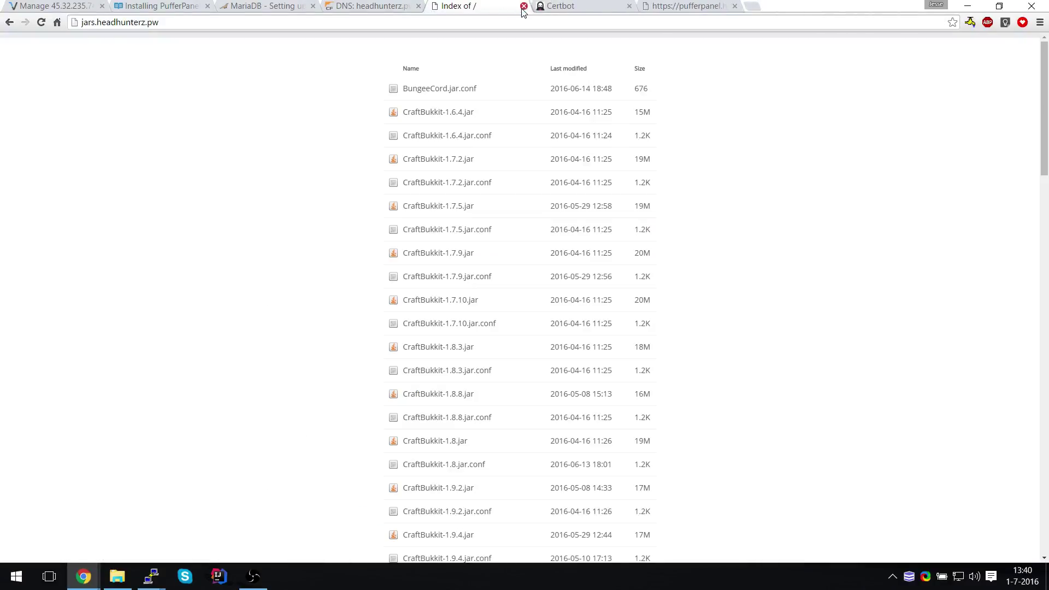
pyautogui.click(690, 9)
pyautogui.click(452, 22)
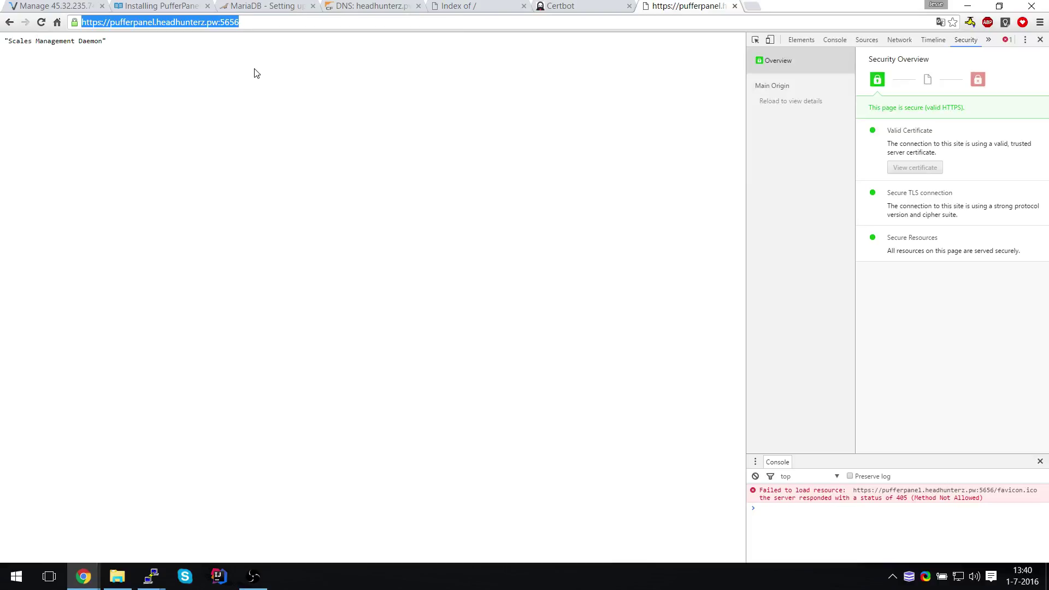
pyautogui.press('End')
pyautogui.press('BackSpace')
pyautogui.press('BackSpace')
pyautogui.press('BackSpace')
pyautogui.press('BackSpace')
pyautogui.press('BackSpace')
pyautogui.press('Return')
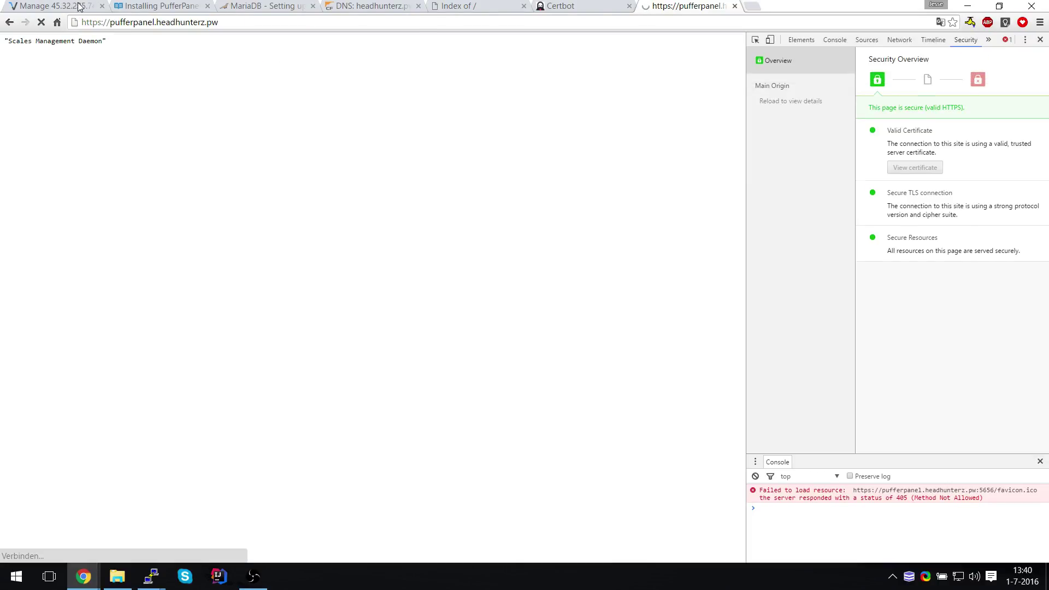
# Load the panel over plain http and open Mijn Minecraft Server
pyautogui.press('BackSpace')
pyautogui.press('Return')
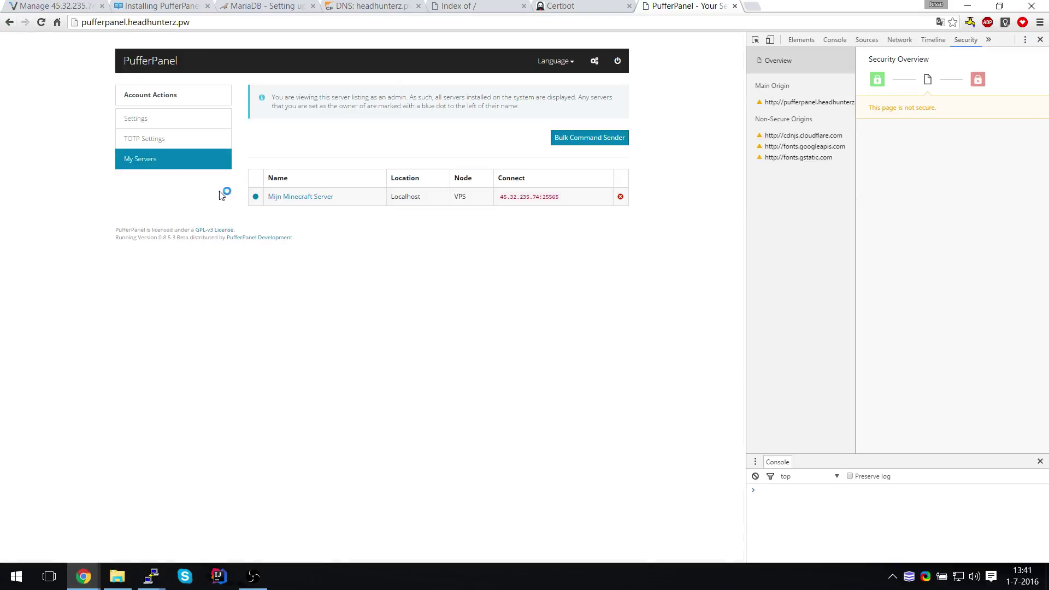
pyautogui.click(299, 198)
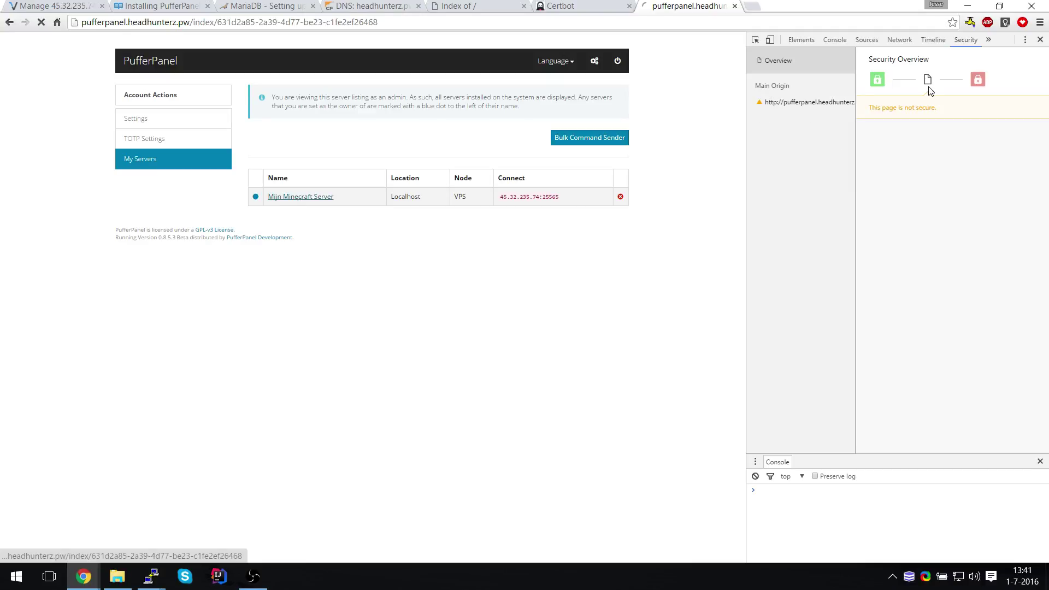
pyautogui.press('F12')
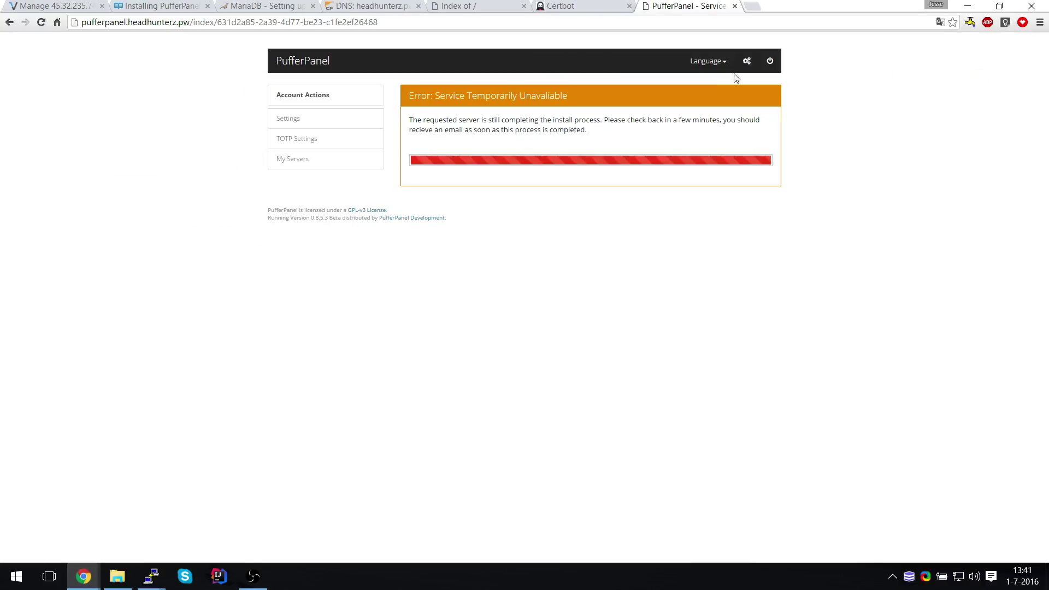
# Check the htop session, then return to the PufferPanel tab
pyautogui.click(152, 577)
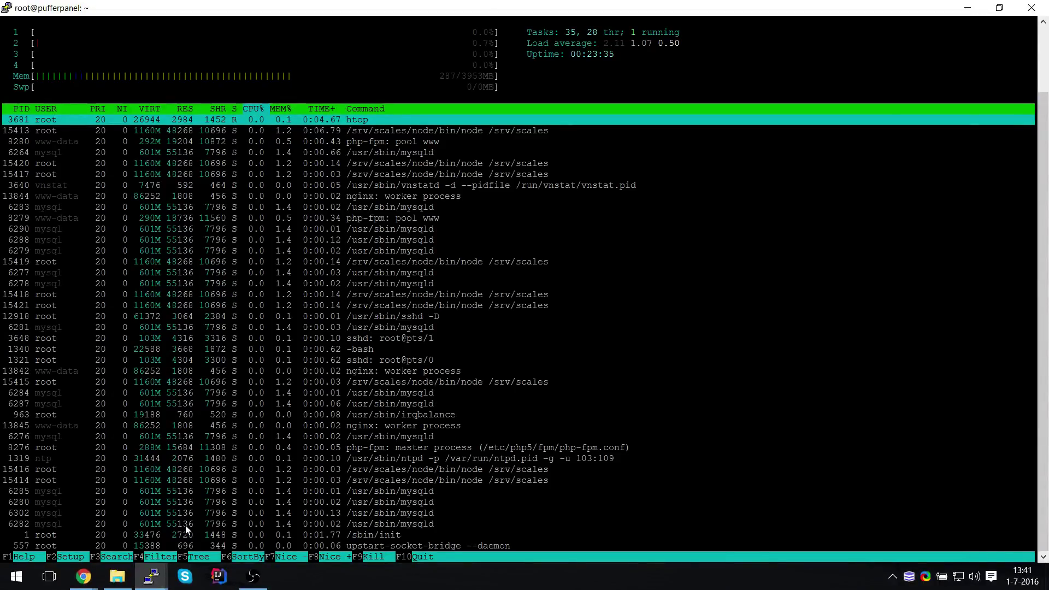
pyautogui.hotkey('alt', 'Tab')
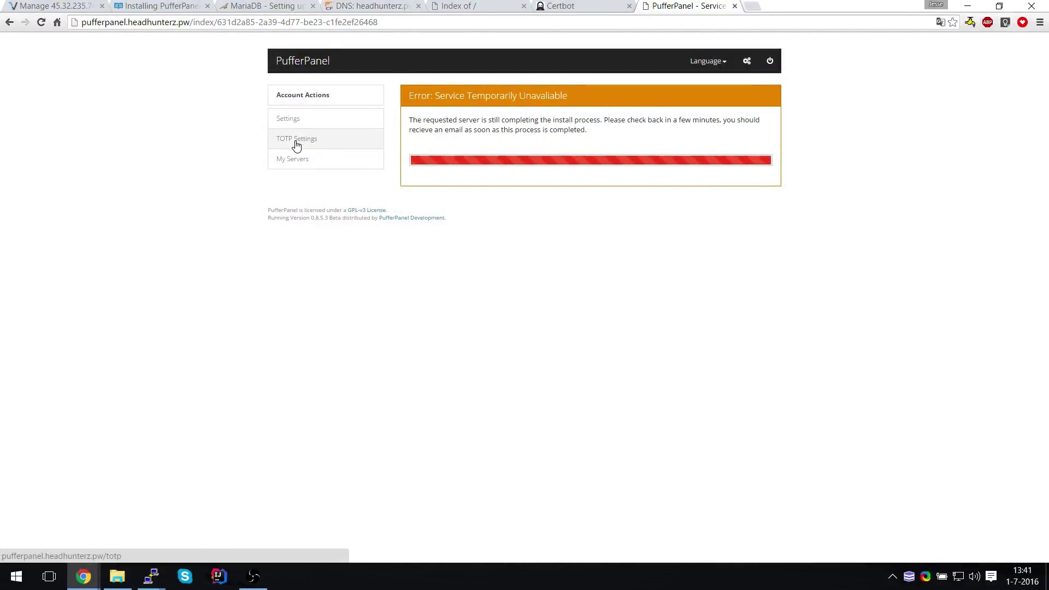
# Open Mijn Minecraft Server from My Servers and start it from Control Server
pyautogui.click(308, 164)
pyautogui.click(436, 198)
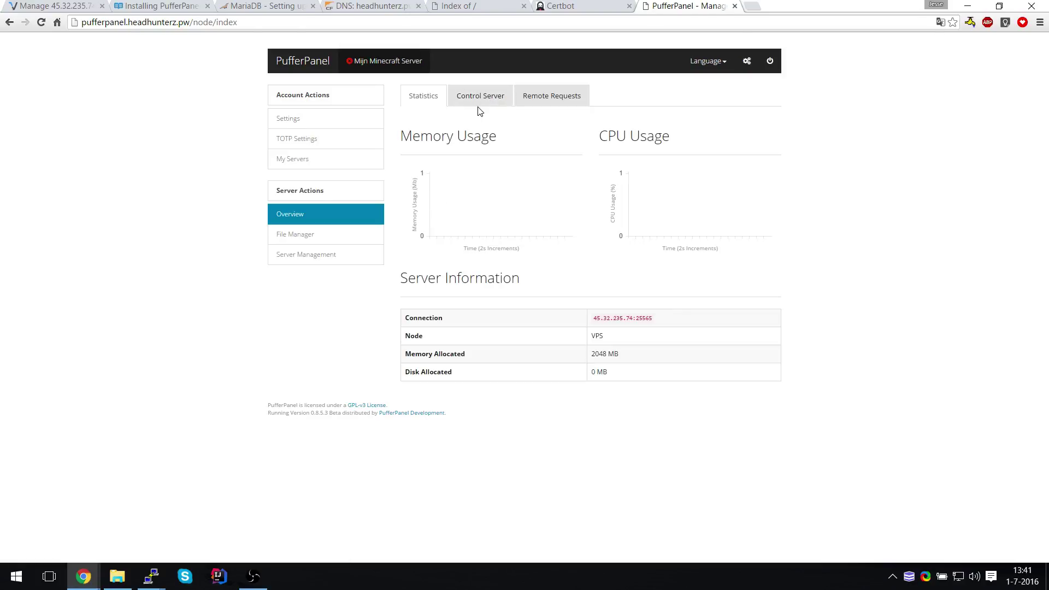
pyautogui.click(480, 102)
pyautogui.click(643, 321)
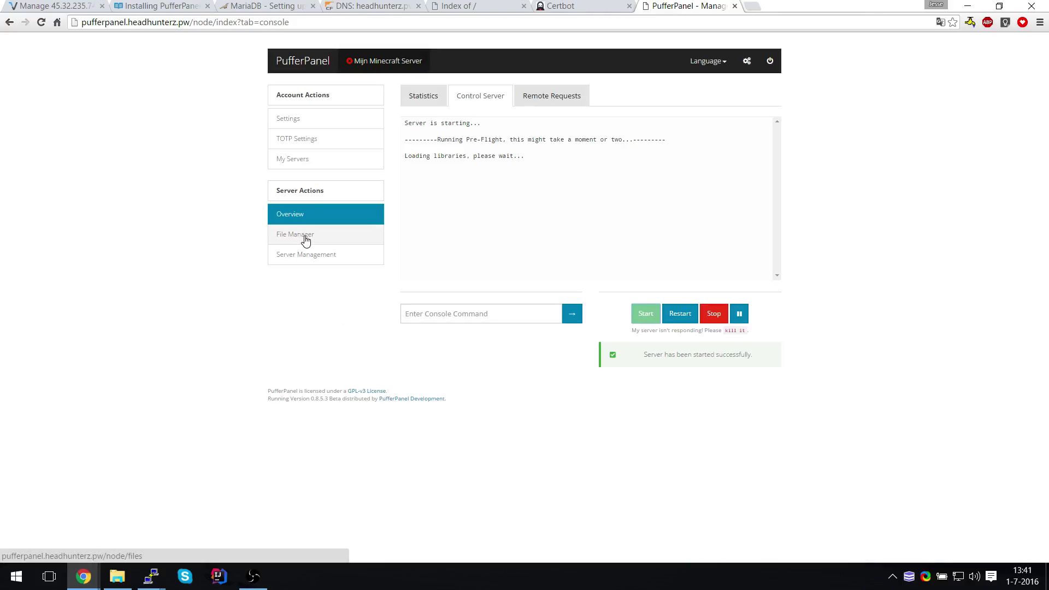
# Set eula=true in eula.txt via the File Manager, save, and open Server Management's SFTP information
pyautogui.click(305, 240)
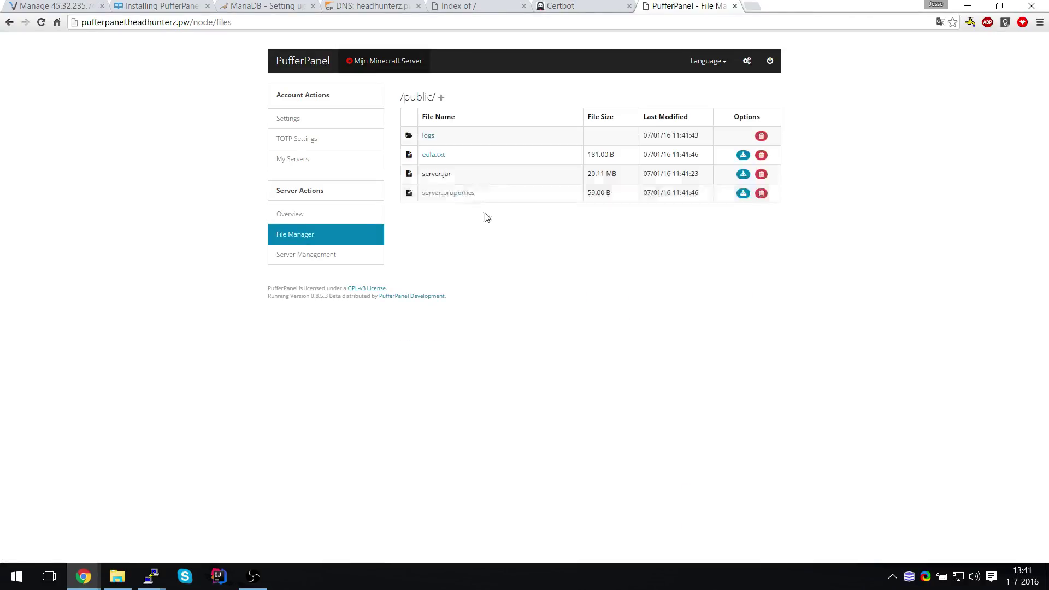
pyautogui.click(433, 156)
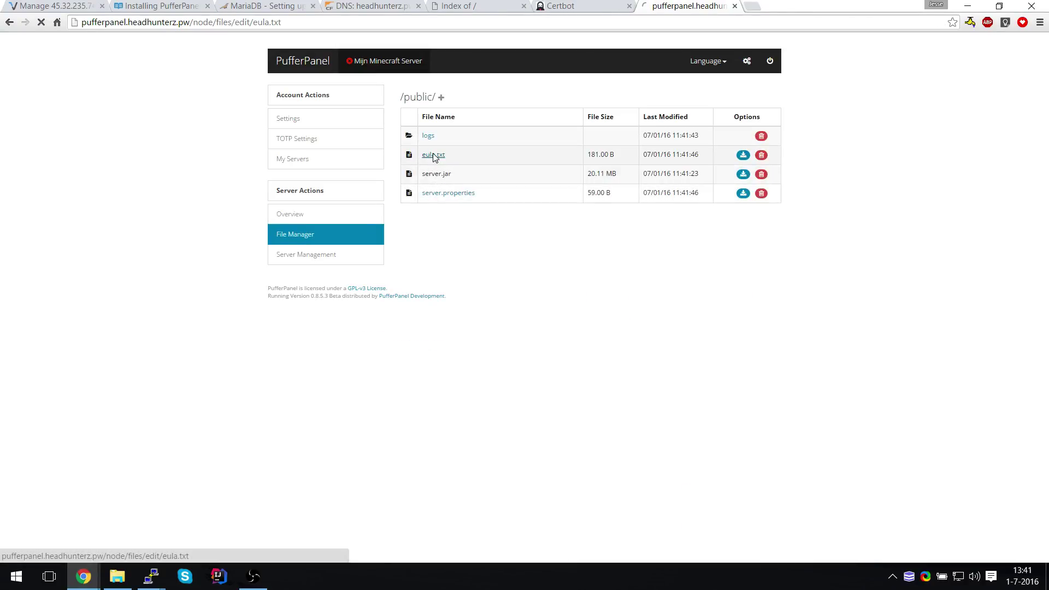
pyautogui.click(446, 123)
pyautogui.press('BackSpace')
pyautogui.press('BackSpace')
pyautogui.press('BackSpace')
pyautogui.press('BackSpace')
pyautogui.write('true')
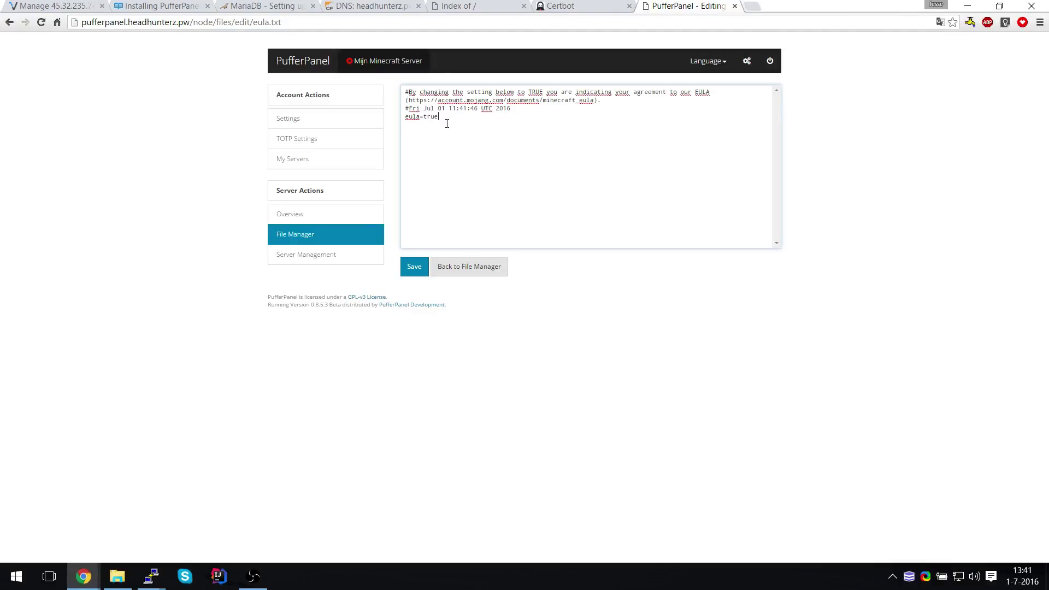
pyautogui.click(413, 270)
pyautogui.click(362, 252)
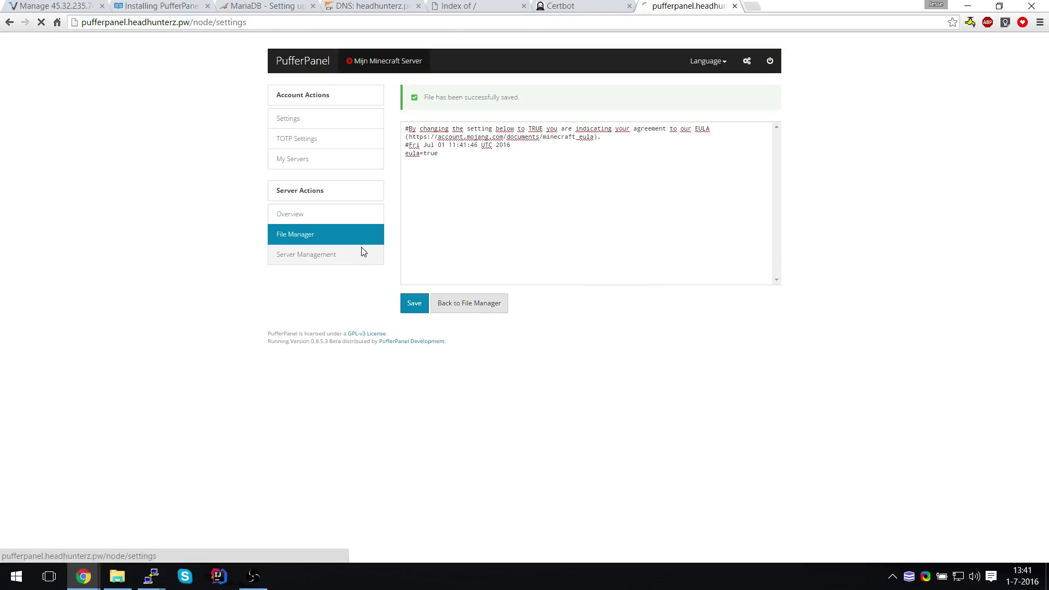
# Load blocklist.tcpr.ca in a new tab and review its 60 unblocked and 13 blocked servers
pyautogui.click(754, 7)
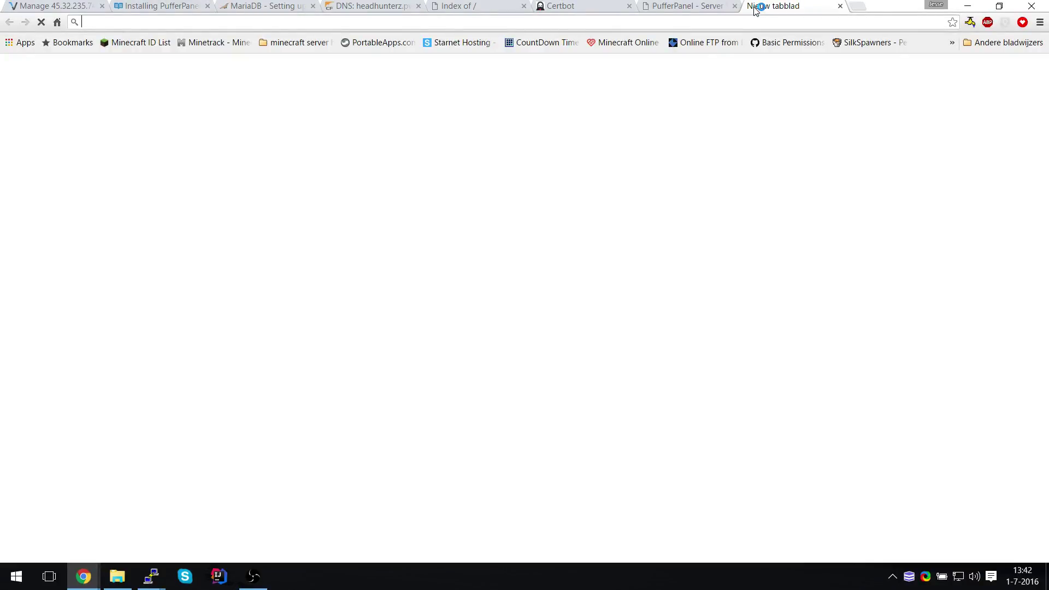
pyautogui.write('blocklist.tcpr.ca')
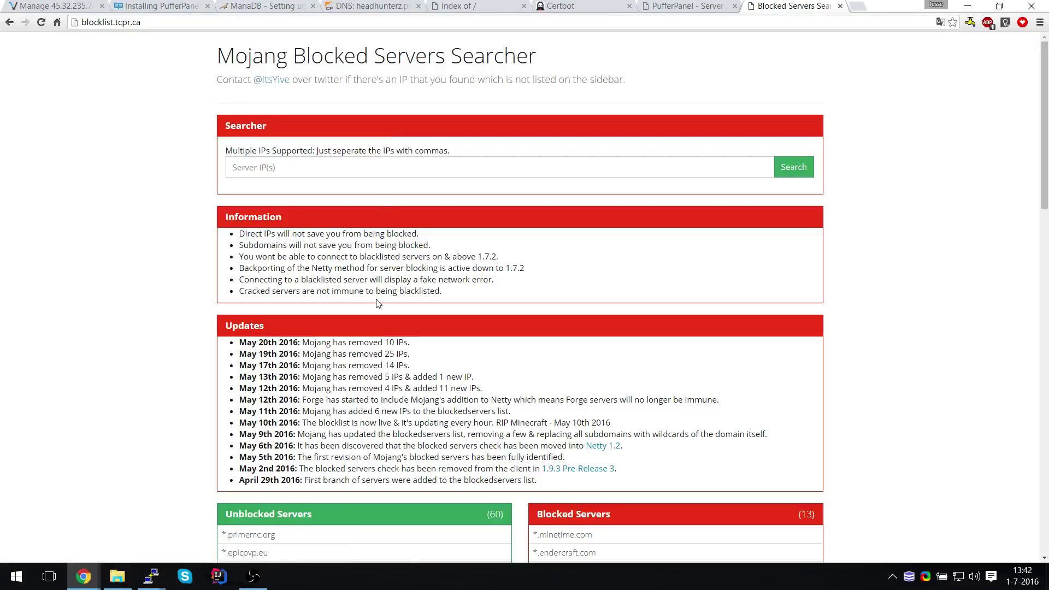
pyautogui.scroll(-2, 376, 303)
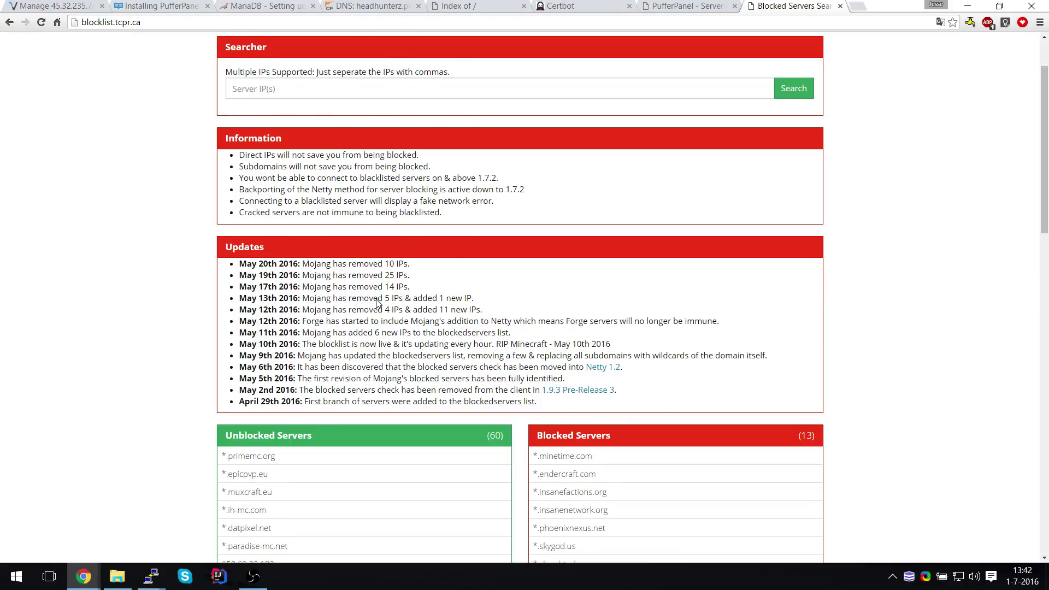
pyautogui.scroll(-2, 377, 303)
pyautogui.scroll(-4, 377, 299)
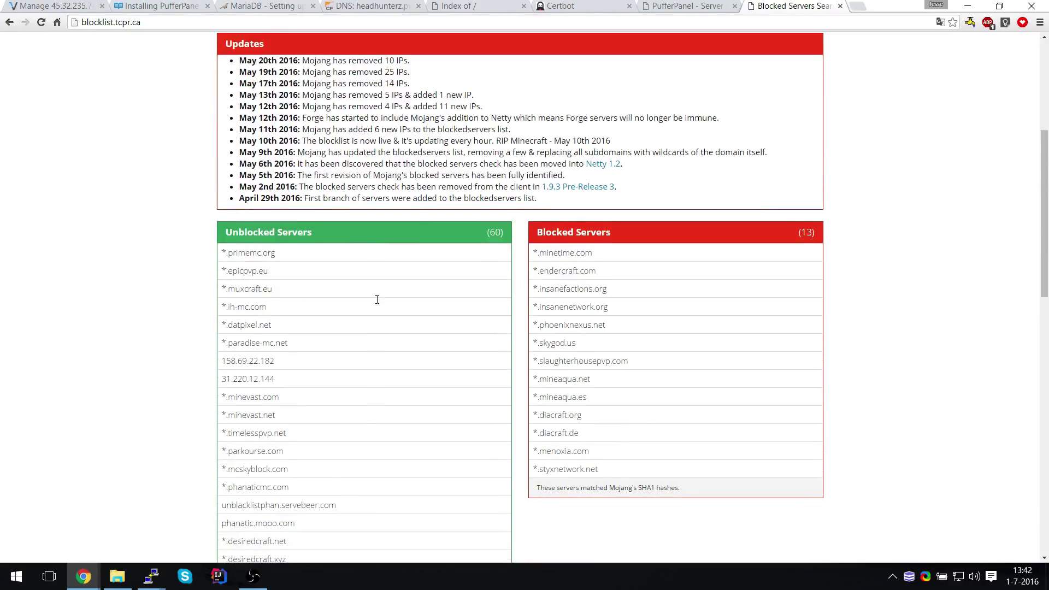
pyautogui.scroll(-1, 377, 300)
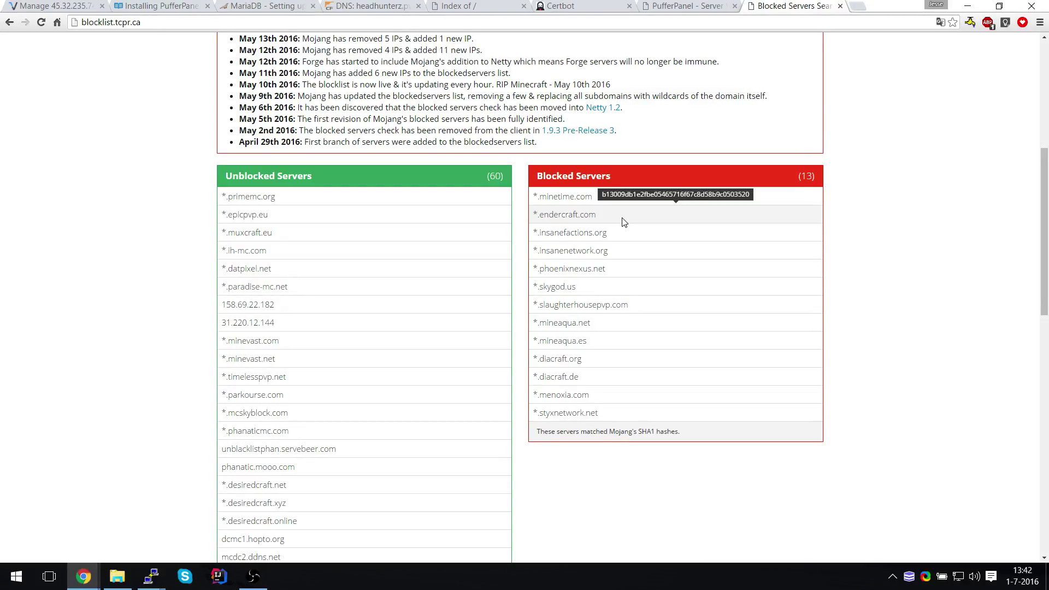
pyautogui.scroll(-1, 624, 221)
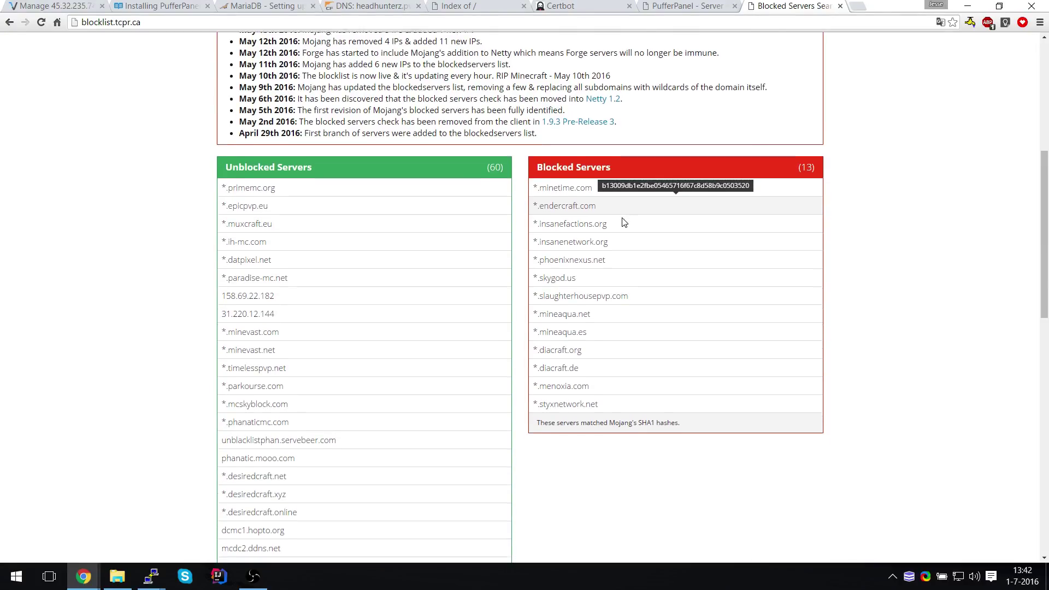
pyautogui.scroll(-1, 623, 222)
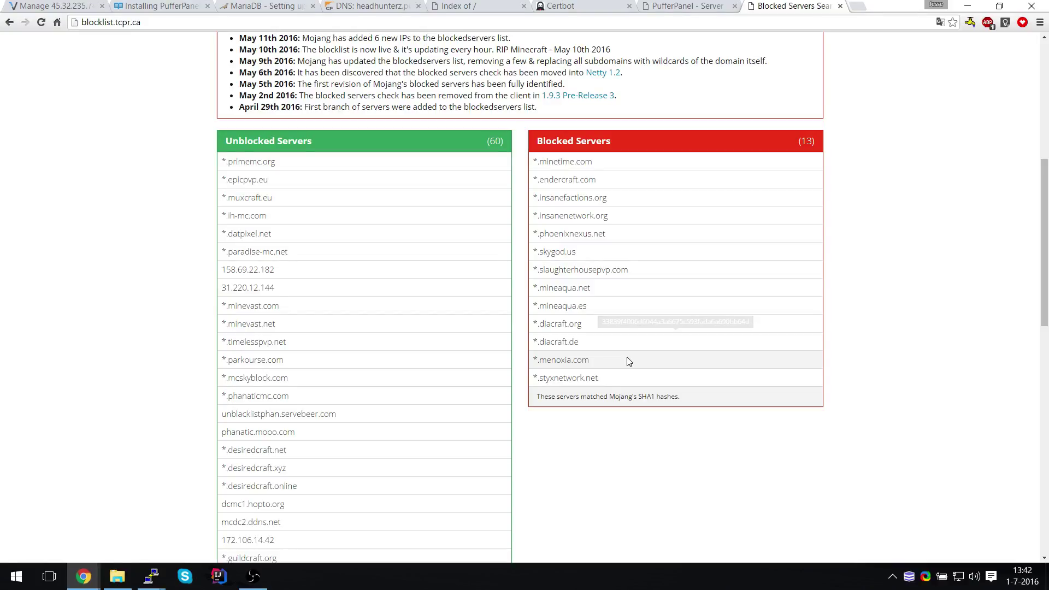
pyautogui.scroll(-2, 766, 534)
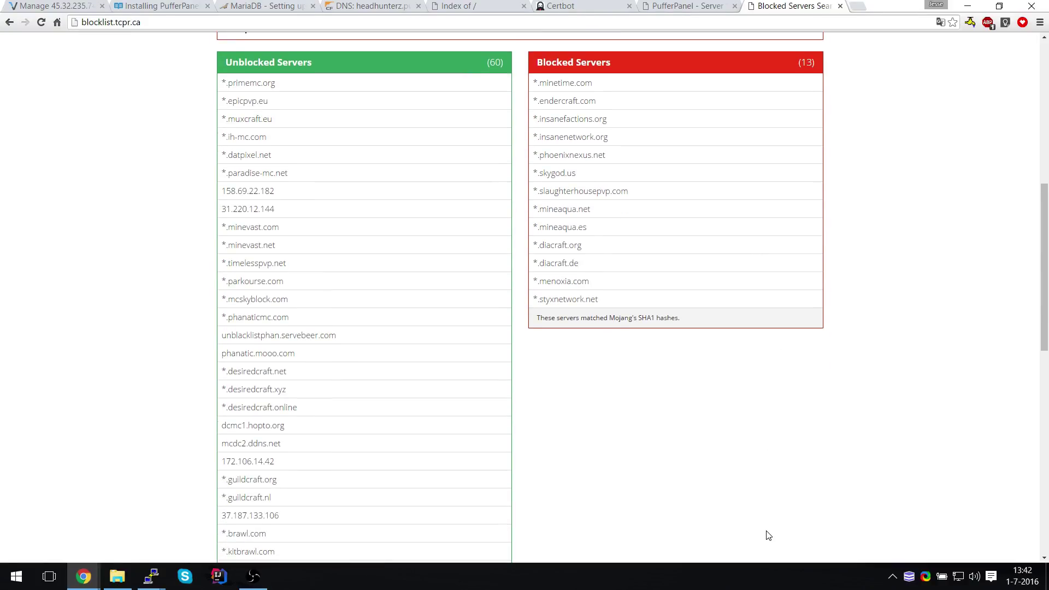
pyautogui.scroll(-2, 768, 535)
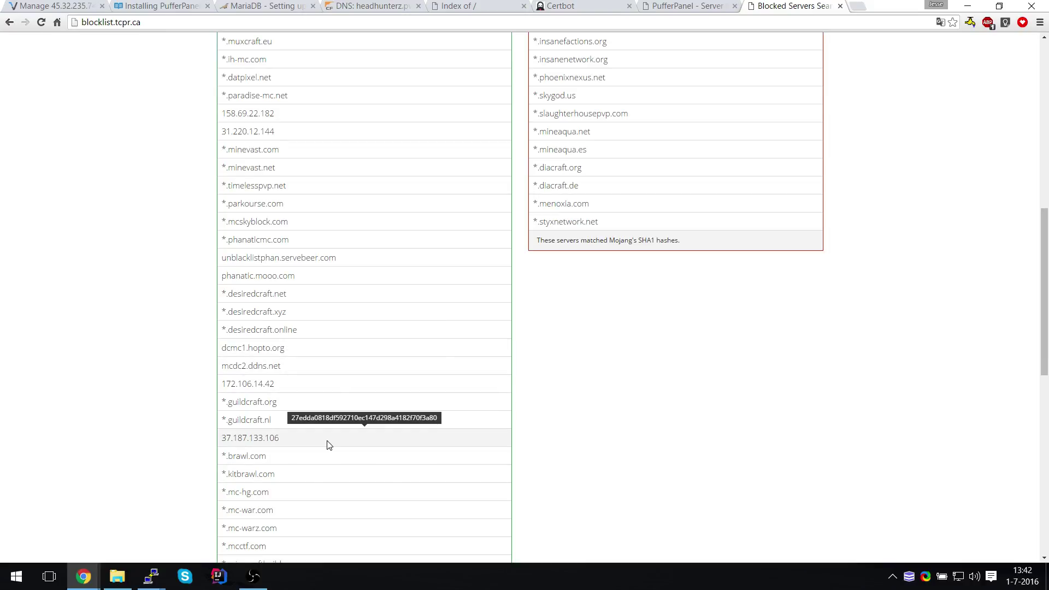
pyautogui.scroll(-3, 180, 397)
pyautogui.scroll(-3, 180, 397)
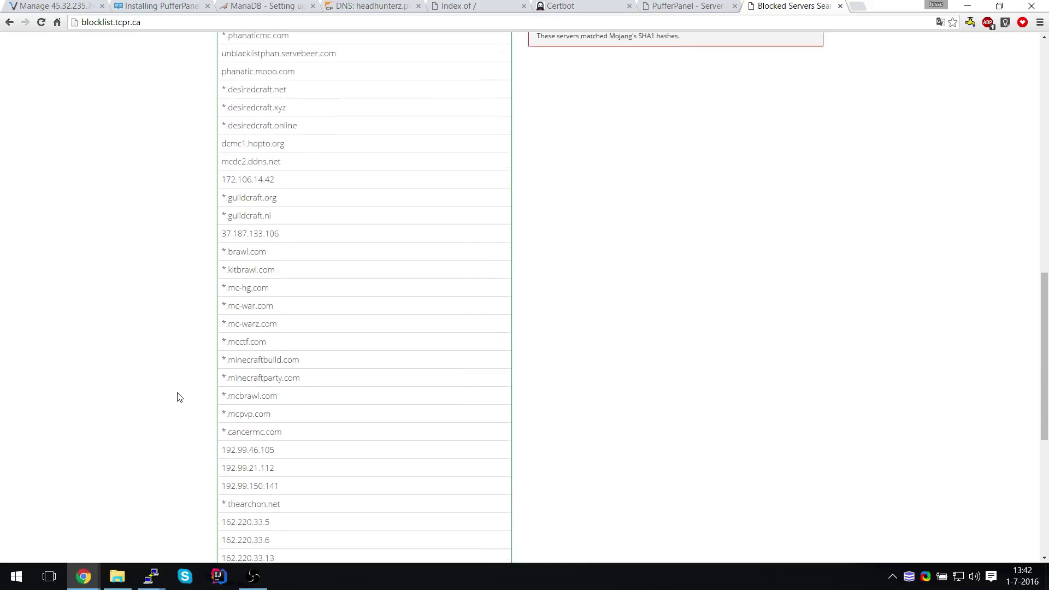
pyautogui.scroll(-2, 180, 397)
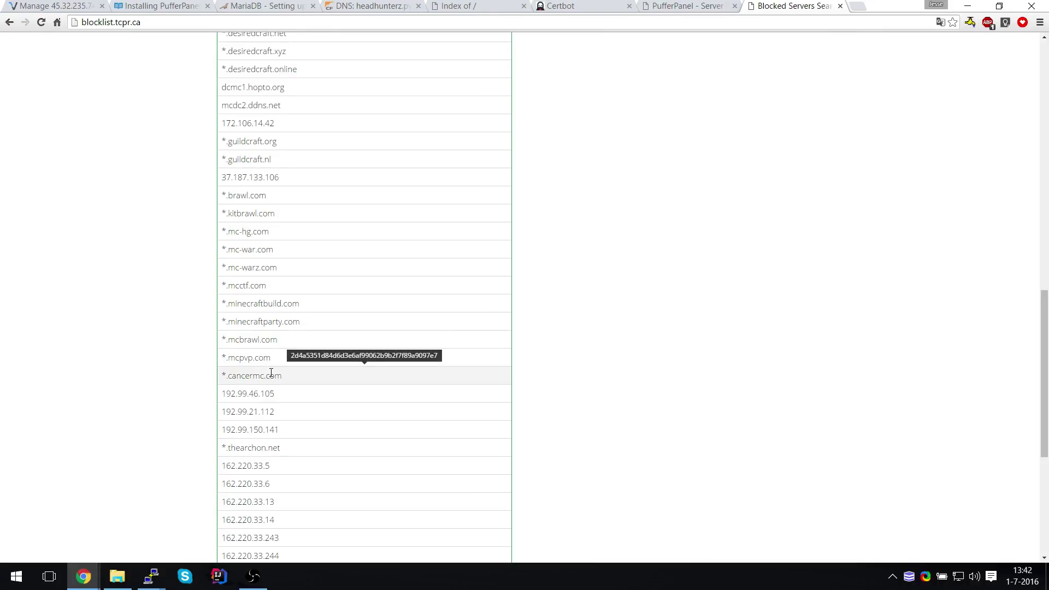
pyautogui.scroll(-7, 79, 489)
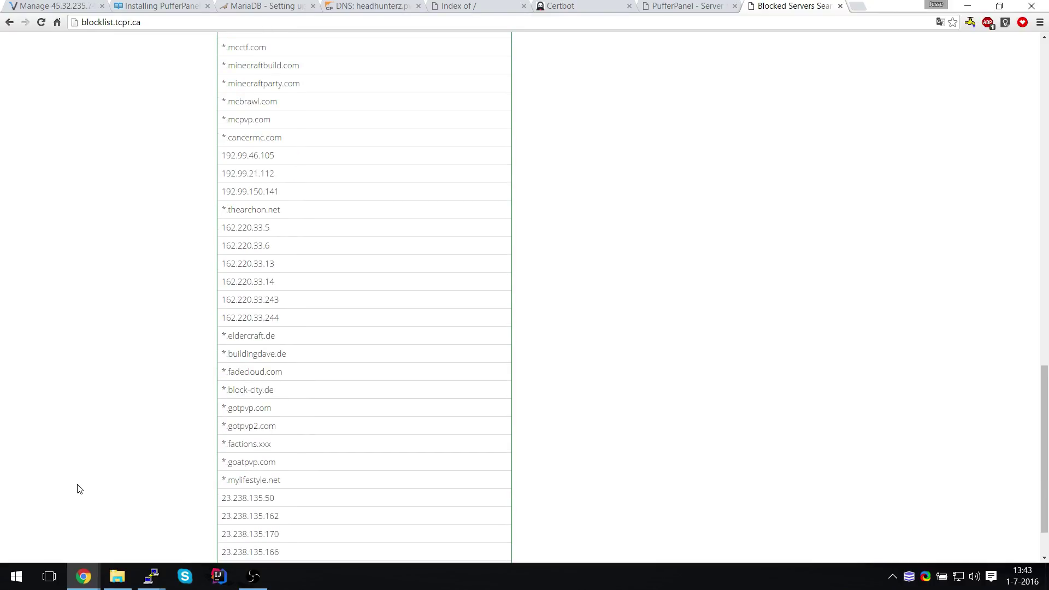
pyautogui.scroll(-2, 79, 489)
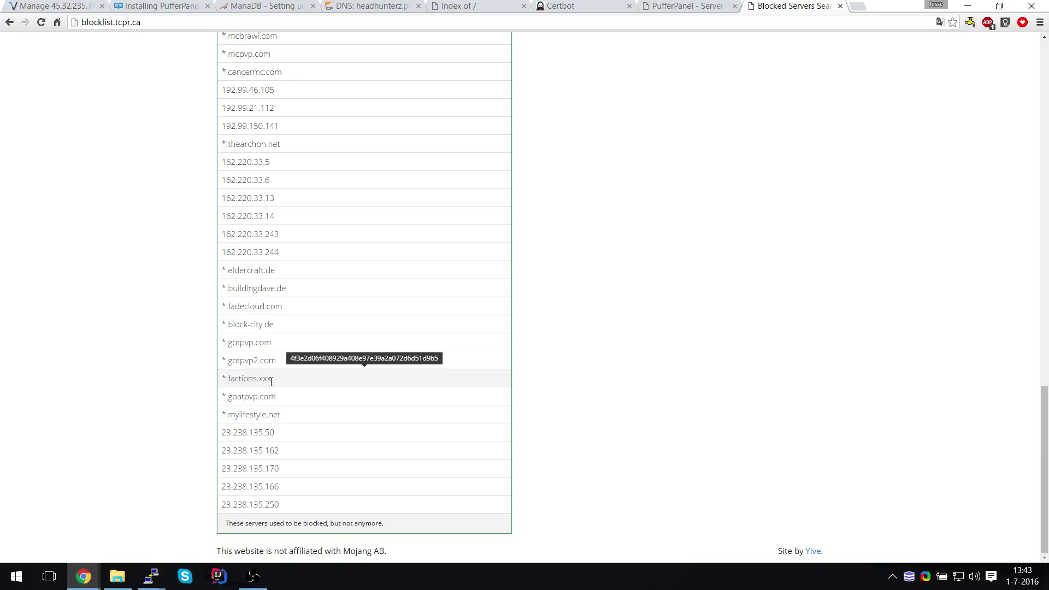
pyautogui.scroll(5, 271, 381)
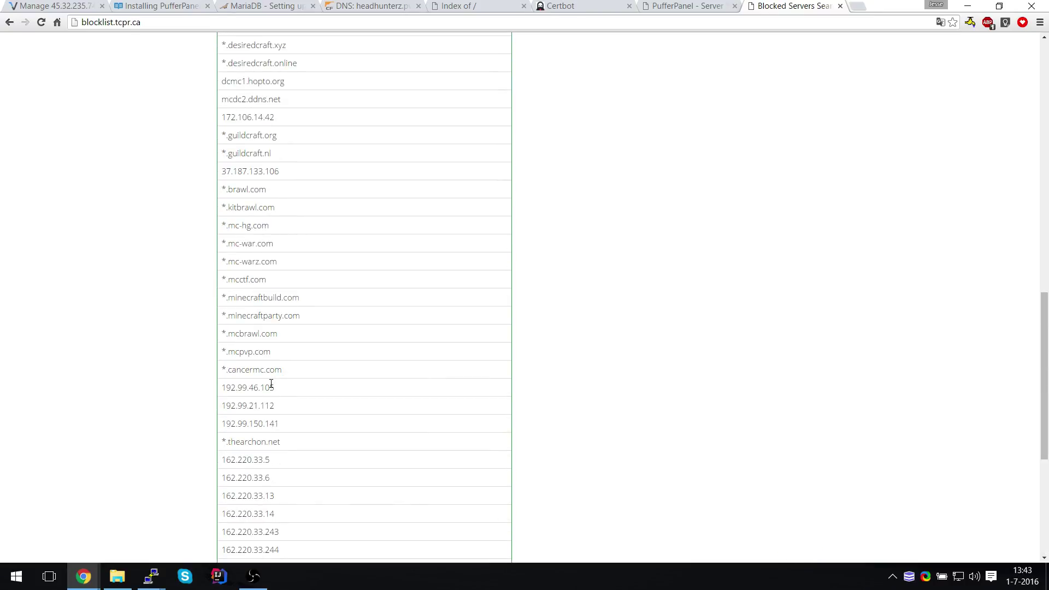
pyautogui.scroll(15, 270, 384)
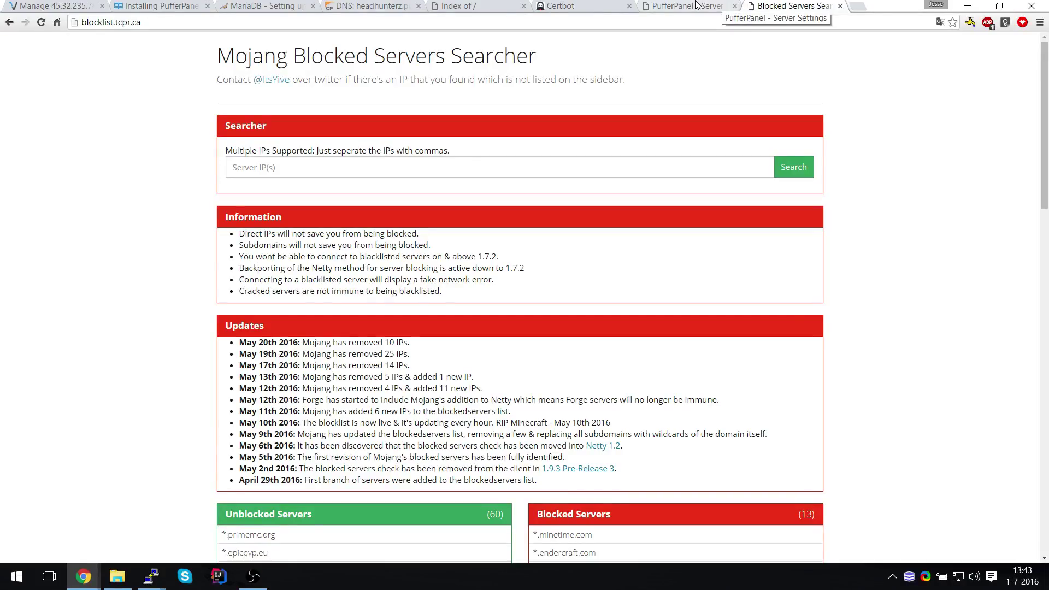
# After glancing at the jar listing tab, return to PufferPanel's SFTP page and select File Manager
pyautogui.click(696, 4)
pyautogui.click(491, 6)
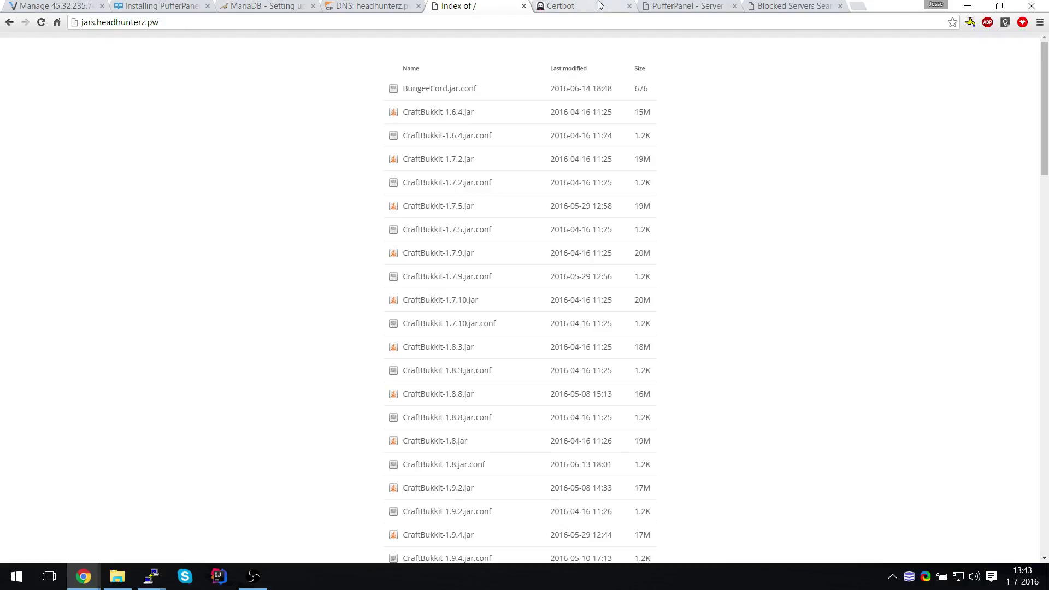
pyautogui.click(682, 6)
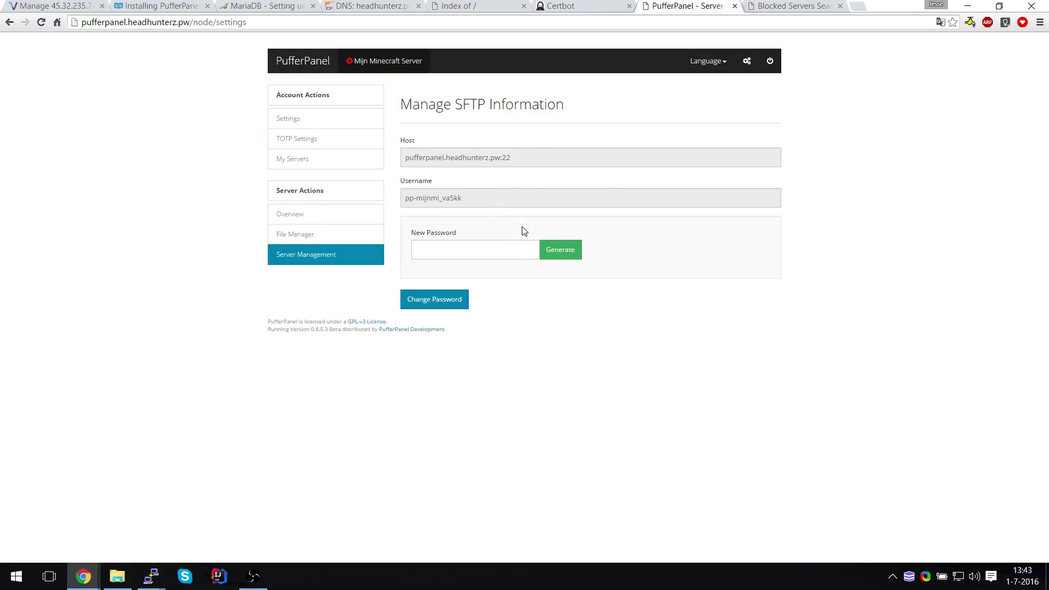
pyautogui.click(301, 243)
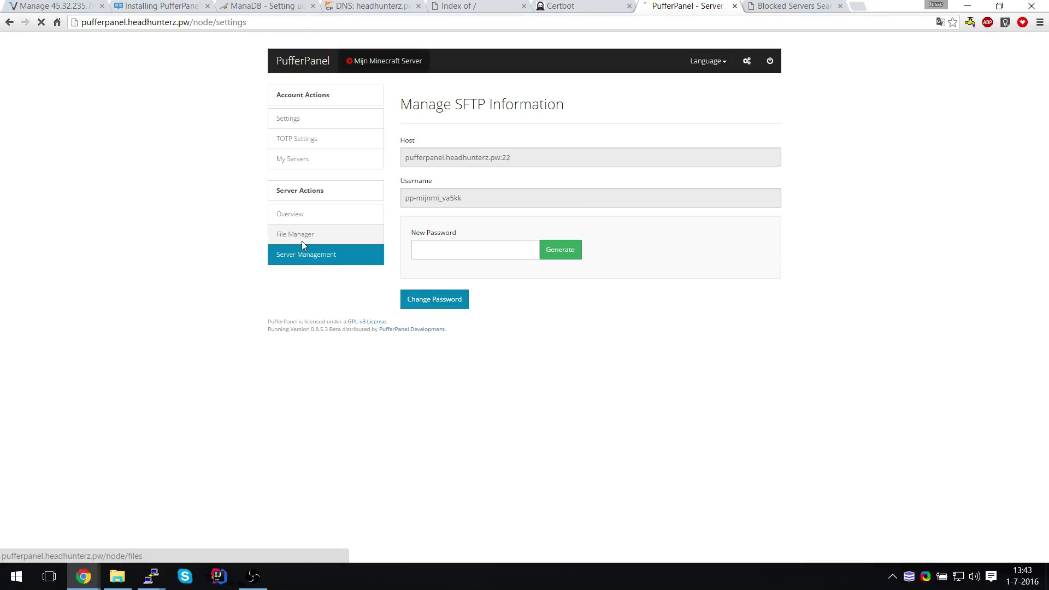